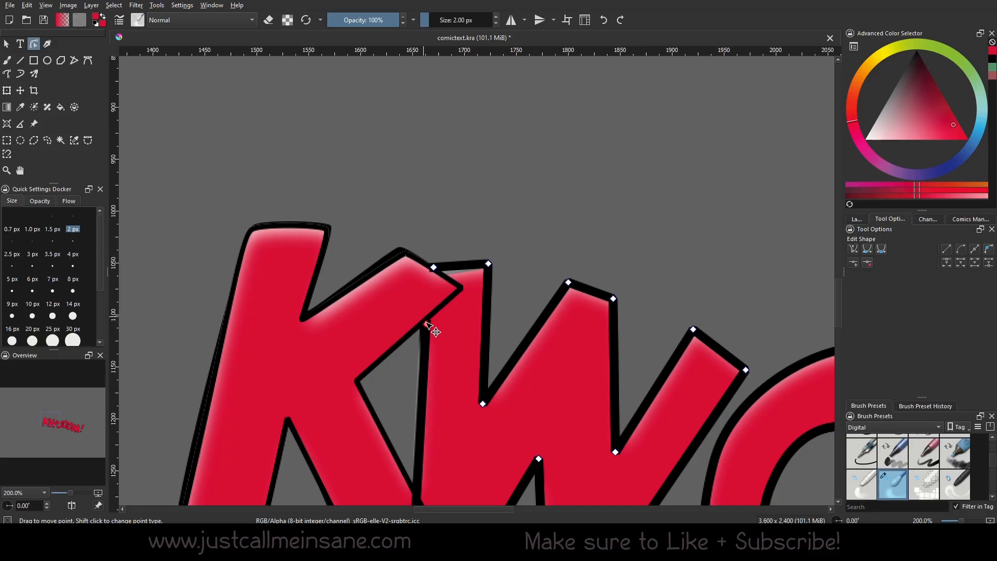
# Move the upper-left corner node of the W outline slightly inward against the edge of the K's upper arm.
pyautogui.moveTo(433, 267); pyautogui.dragTo(438, 272)
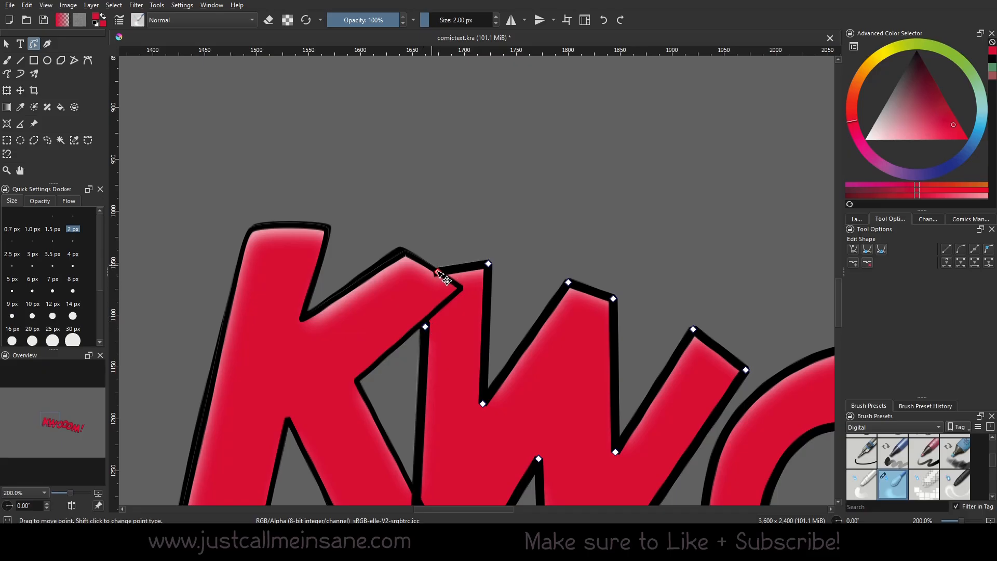
pyautogui.doubleClick(470, 220)
pyautogui.click(501, 220)
pyautogui.scroll(-2, 593, 210)
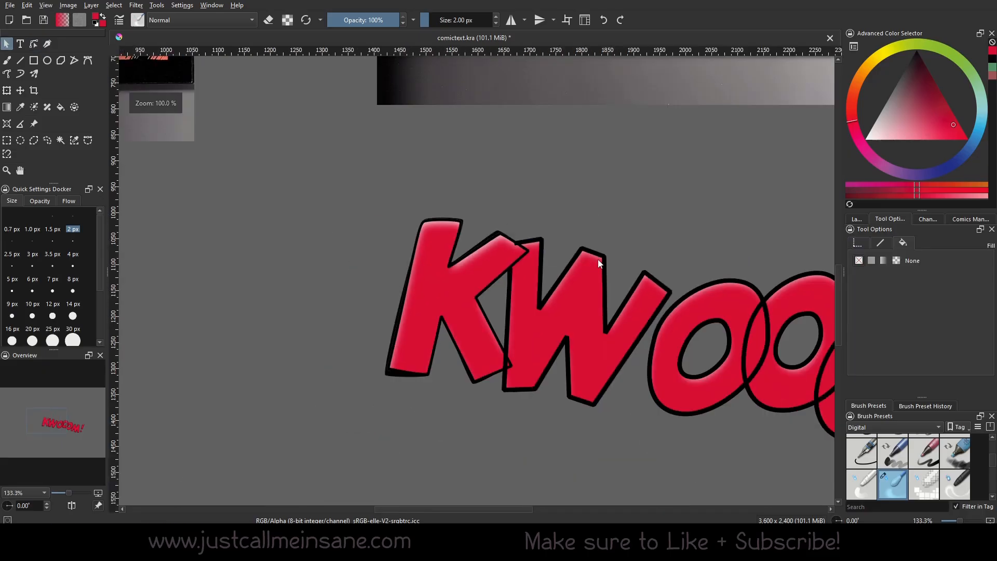
# Examine the overlap of the K and W outlines, the K's nodes, and the complete KWOOOM! lettering.
pyautogui.moveTo(564, 360); pyautogui.dragTo(522, 360)
pyautogui.scroll(-1, 553, 338)
pyautogui.scroll(1, 522, 361)
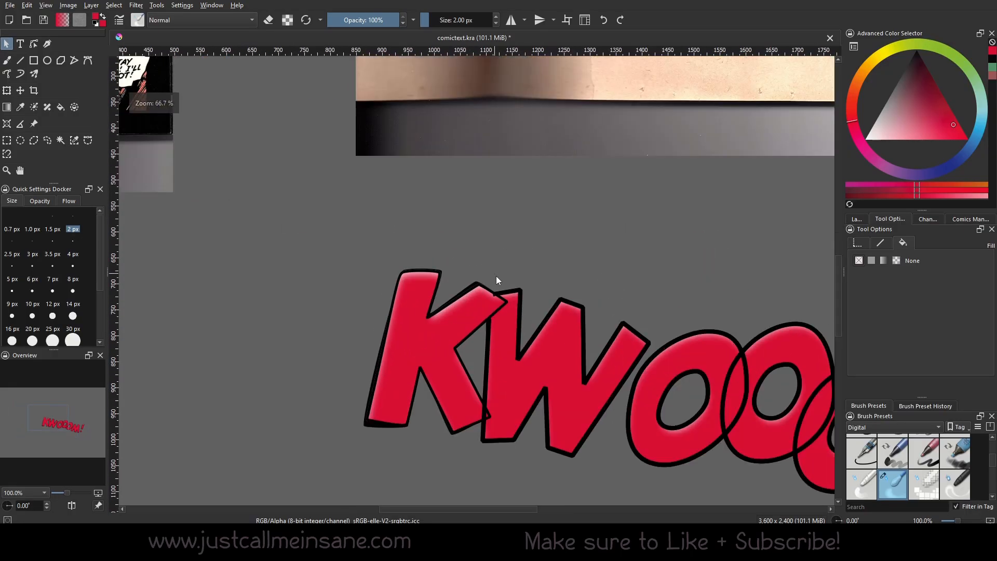
pyautogui.scroll(2, 499, 301)
pyautogui.doubleClick(501, 316)
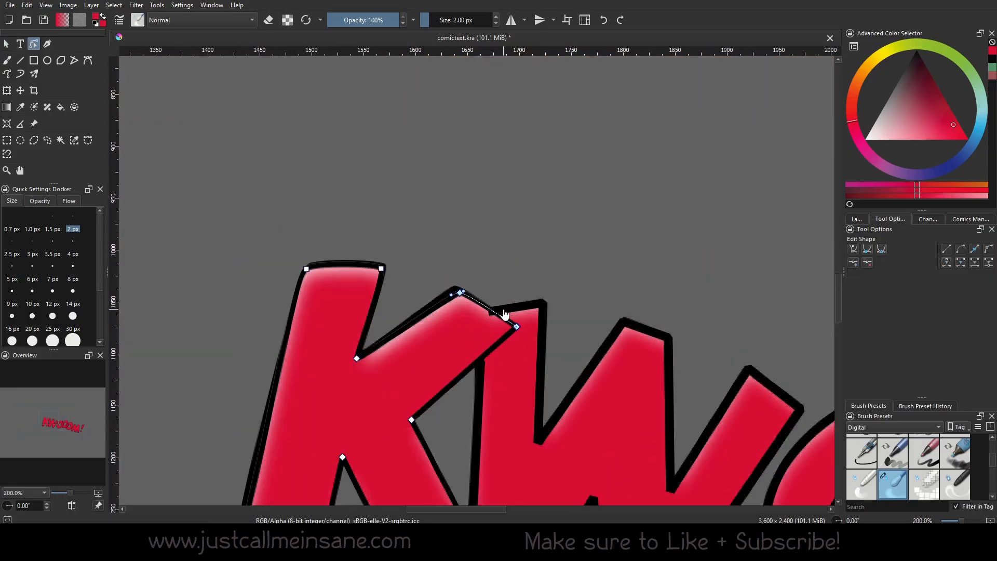
pyautogui.doubleClick(499, 315)
pyautogui.click(7, 46)
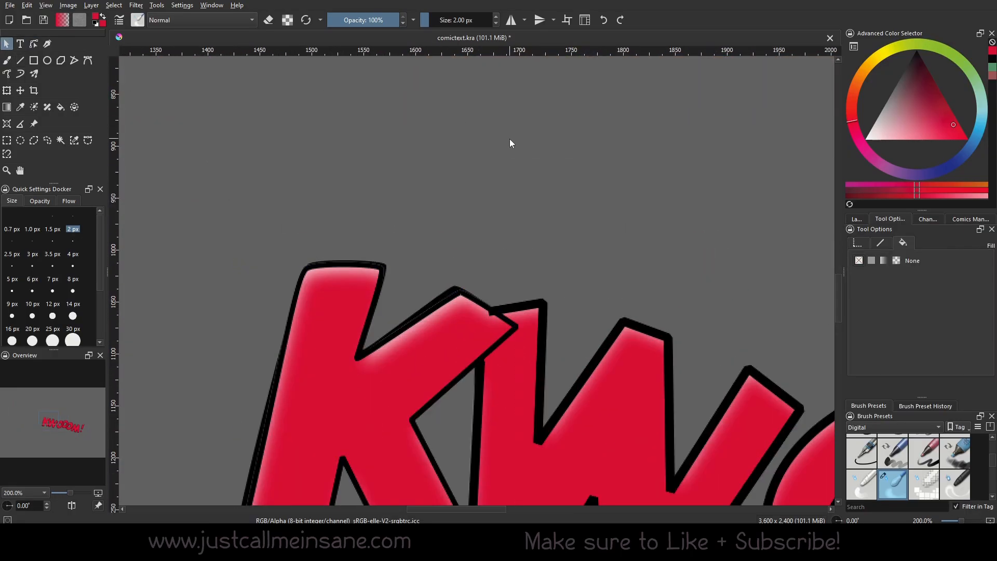
pyautogui.scroll(-4, 509, 139)
pyautogui.scroll(1, 532, 372)
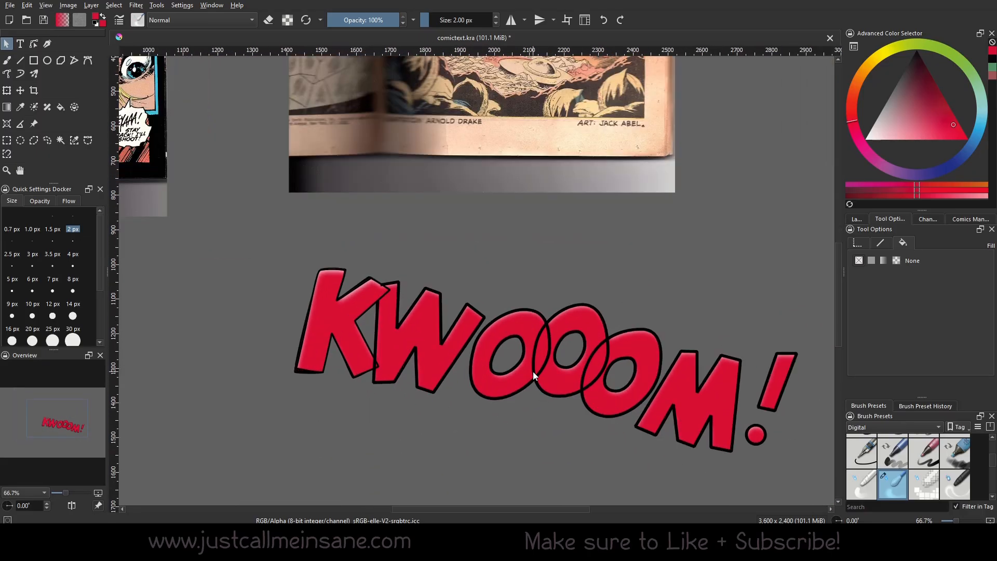
pyautogui.scroll(-2, 533, 371)
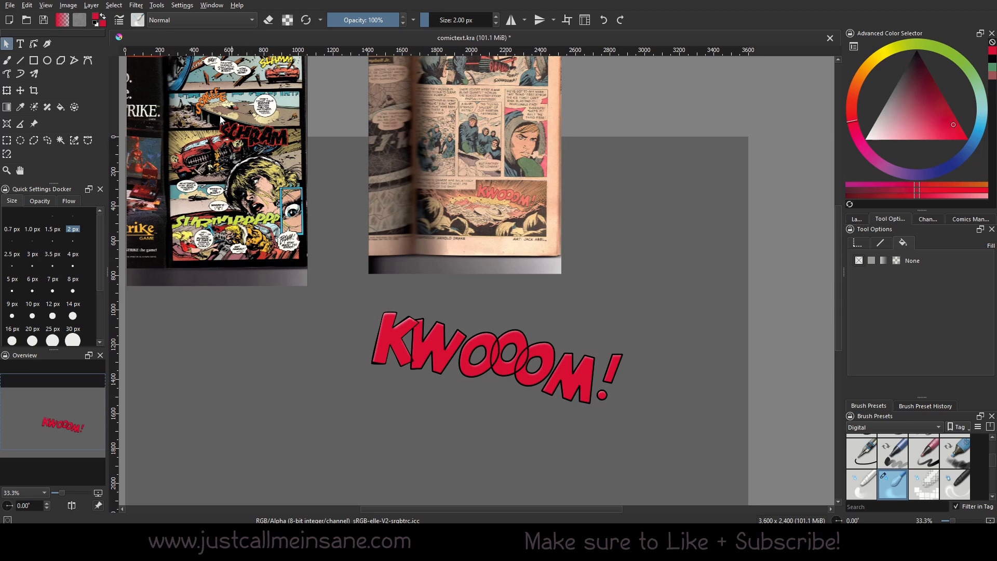
# Put the KWOOOM! lettering layers into one group layer and hide that group.
pyautogui.moveTo(344, 303); pyautogui.dragTo(651, 423)
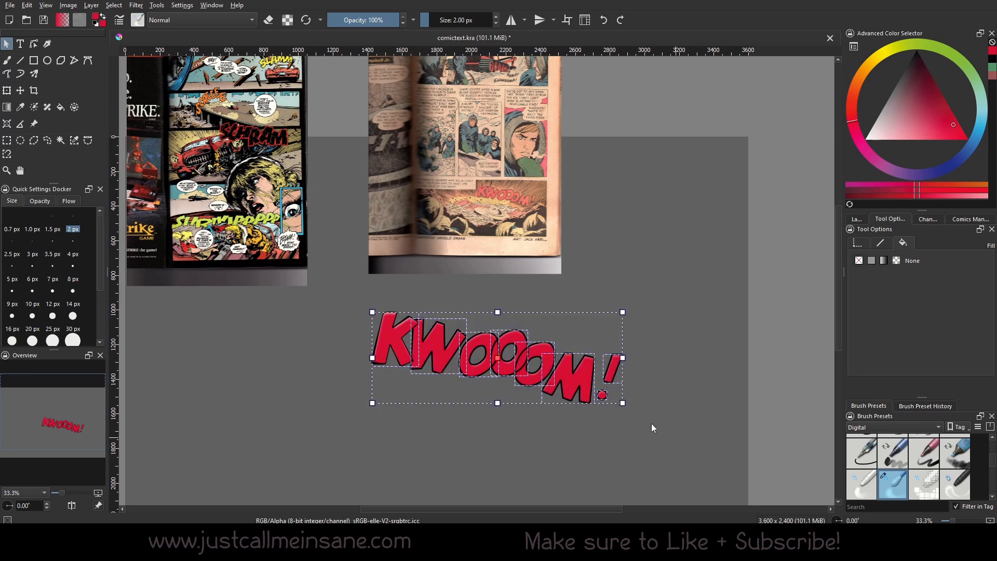
pyautogui.click(857, 219)
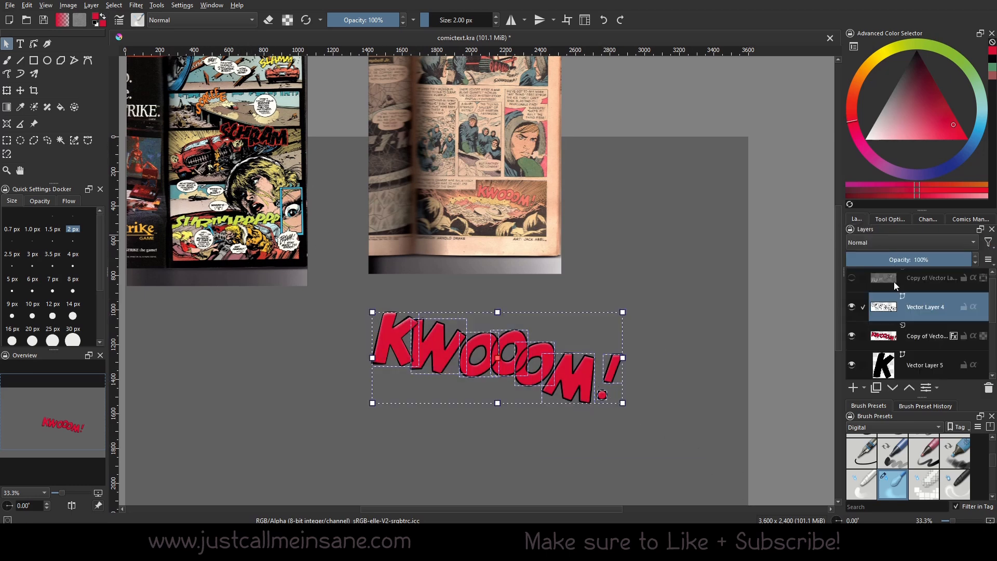
pyautogui.click(923, 339)
pyautogui.keyDown('shift'); pyautogui.click(922, 363); pyautogui.keyUp('shift')
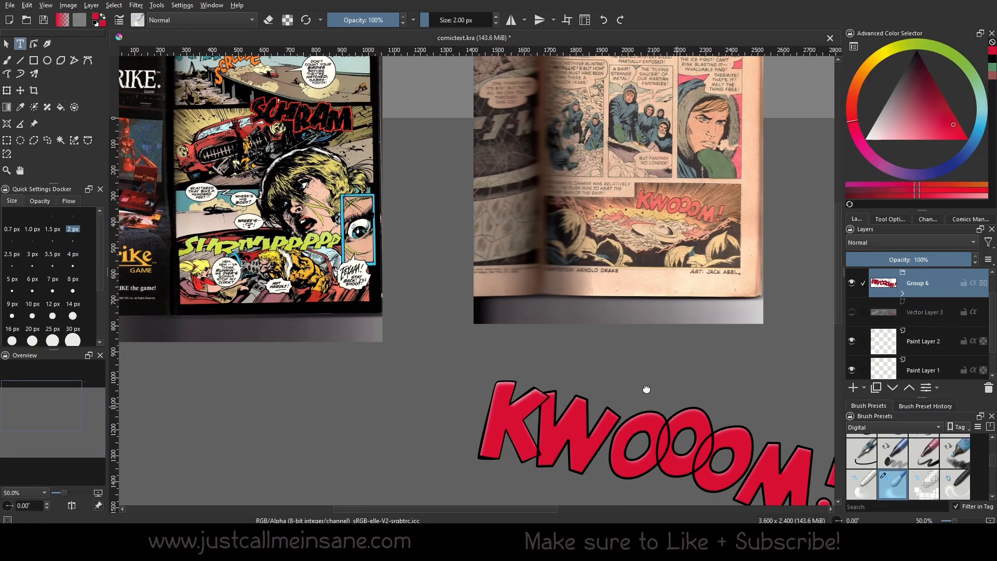
pyautogui.moveTo(647, 389); pyautogui.dragTo(555, 349)
pyautogui.scroll(-1, 525, 422)
pyautogui.moveTo(502, 414); pyautogui.dragTo(495, 379)
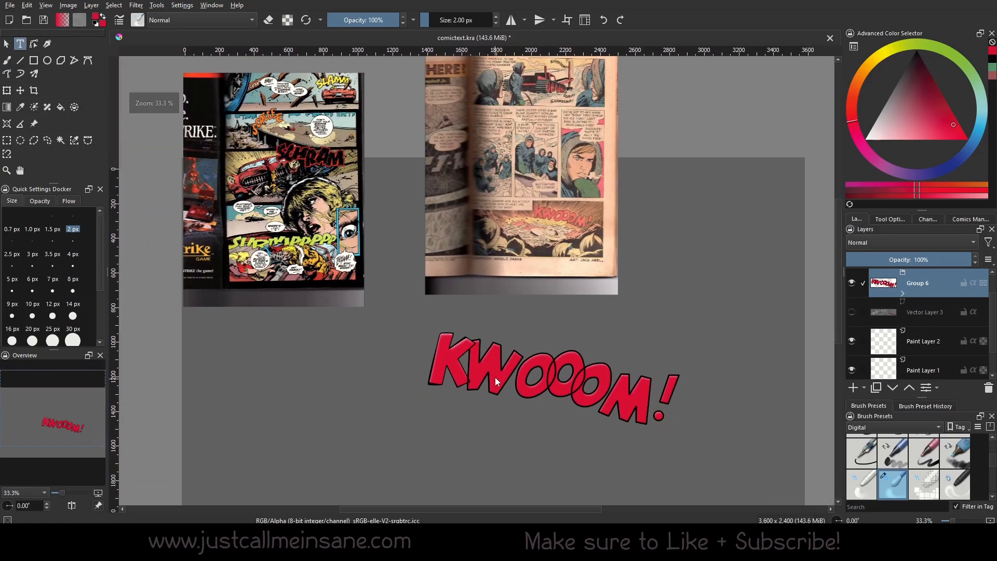
pyautogui.click(851, 282)
# Examine the SCREEEE, SCHRAM and other sound-effect lettering on the scanned comic pages as reference.
pyautogui.moveTo(444, 272); pyautogui.dragTo(472, 370)
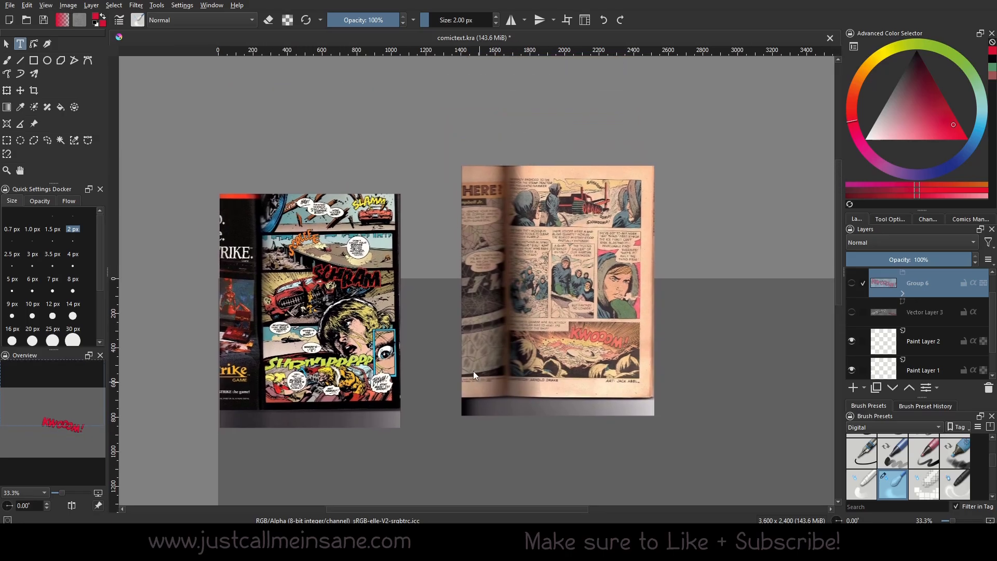
pyautogui.scroll(2, 298, 298)
pyautogui.scroll(1, 354, 286)
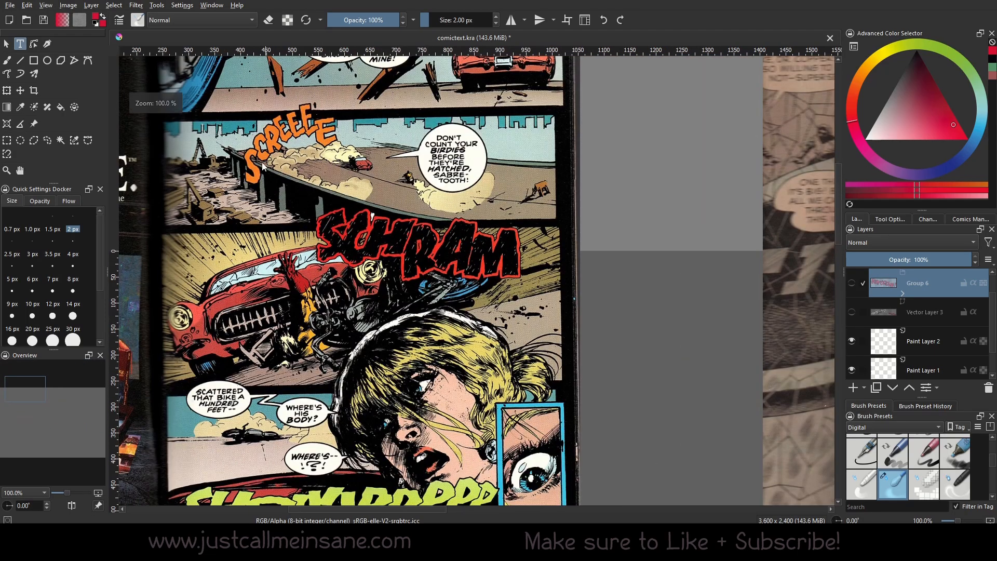
pyautogui.moveTo(250, 423); pyautogui.dragTo(251, 336)
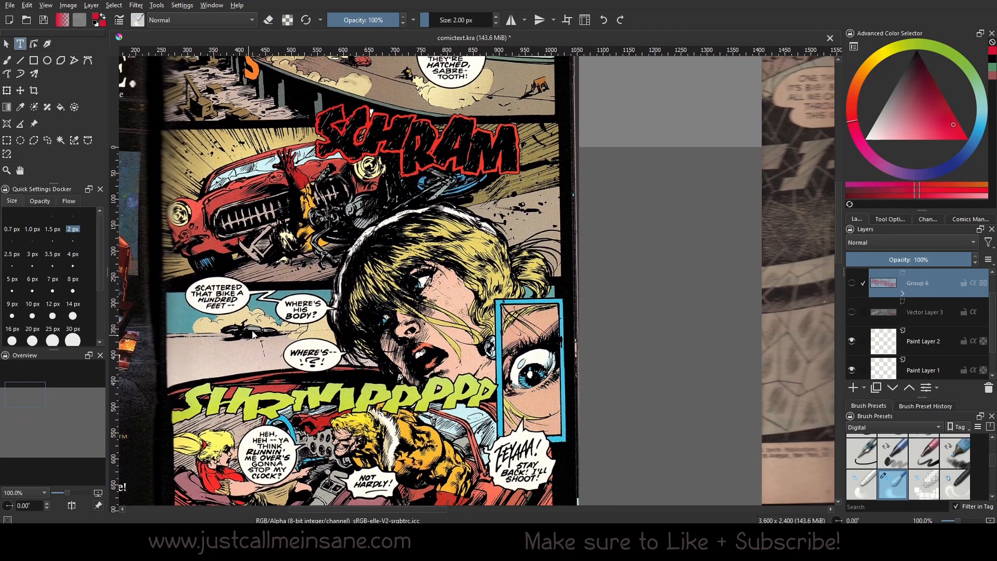
pyautogui.scroll(-1, 358, 279)
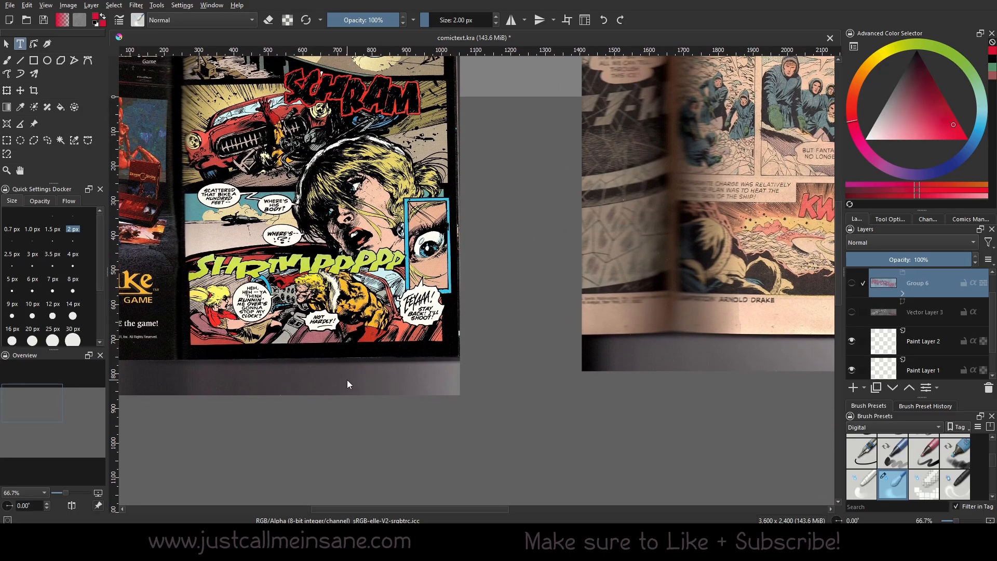
pyautogui.scroll(-2, 348, 384)
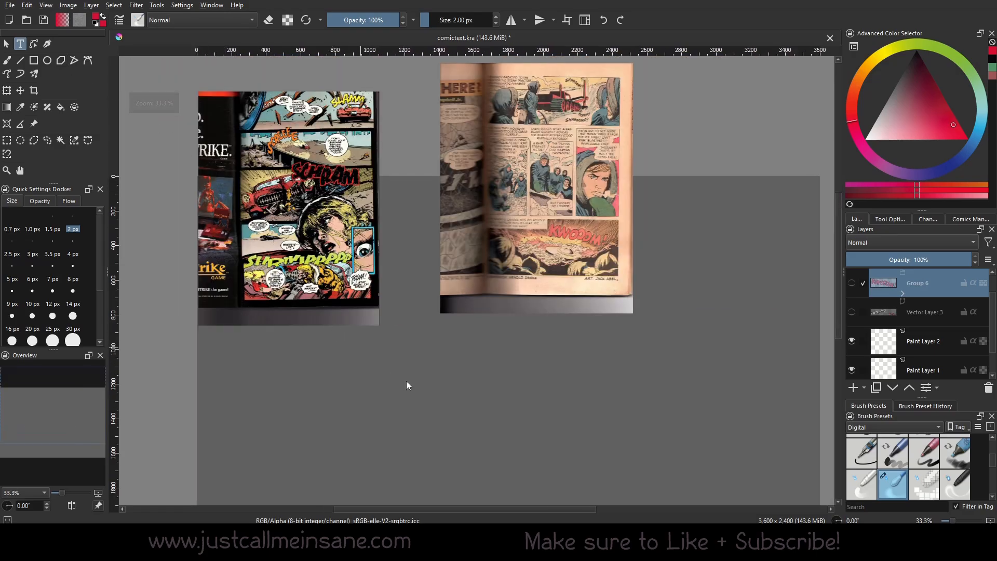
pyautogui.moveTo(406, 381); pyautogui.dragTo(355, 316)
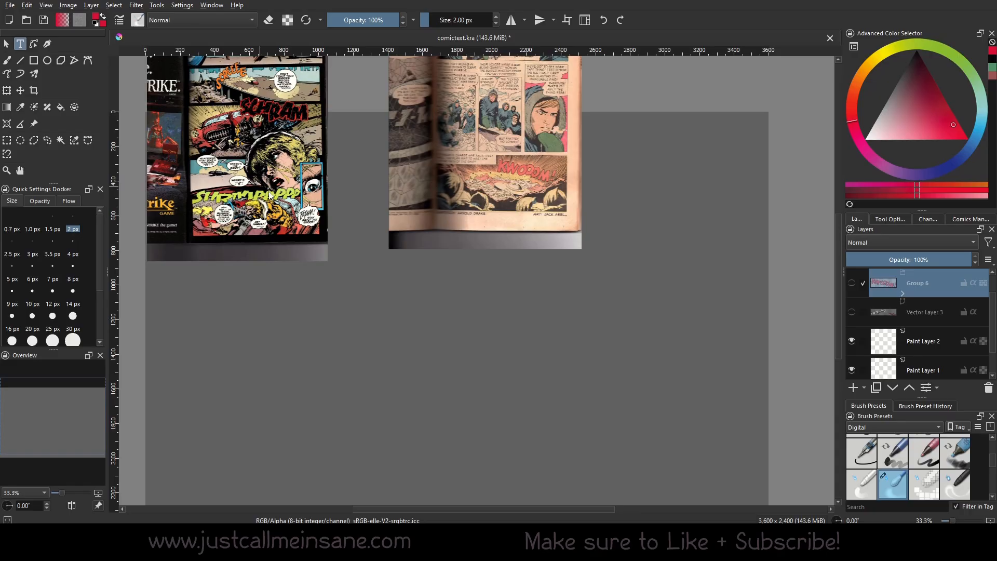
pyautogui.scroll(4, 275, 194)
pyautogui.scroll(-4, 348, 332)
# Add a vector layer at the top of the layer stack and place a text object below the comic scans.
pyautogui.press('b')
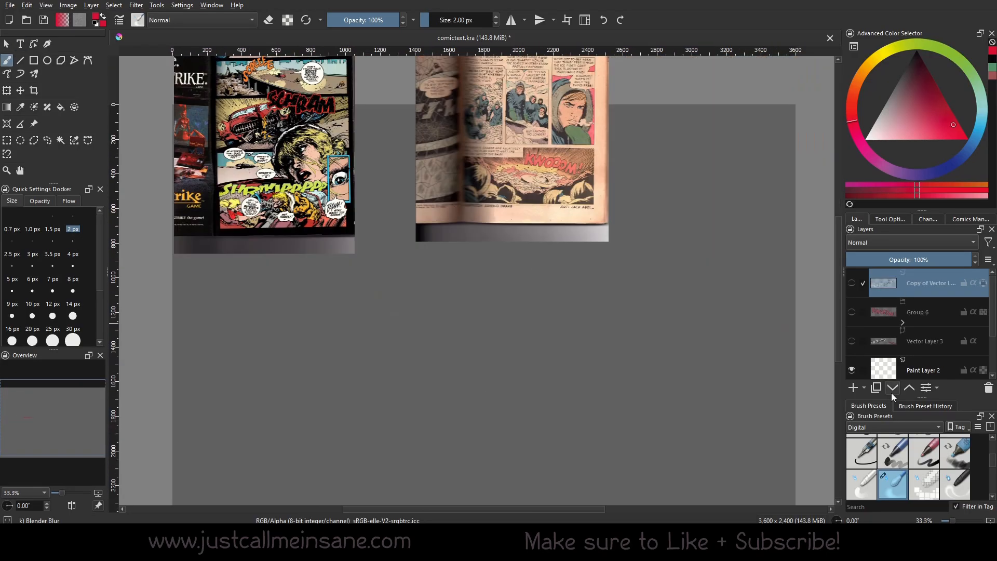
pyautogui.click(863, 388)
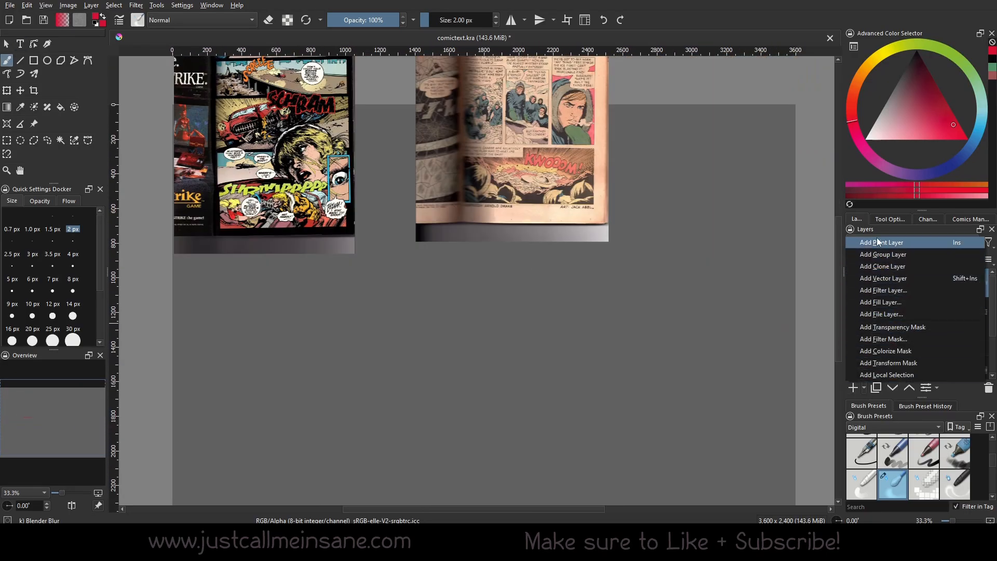
pyautogui.click(883, 278)
pyautogui.press('t')
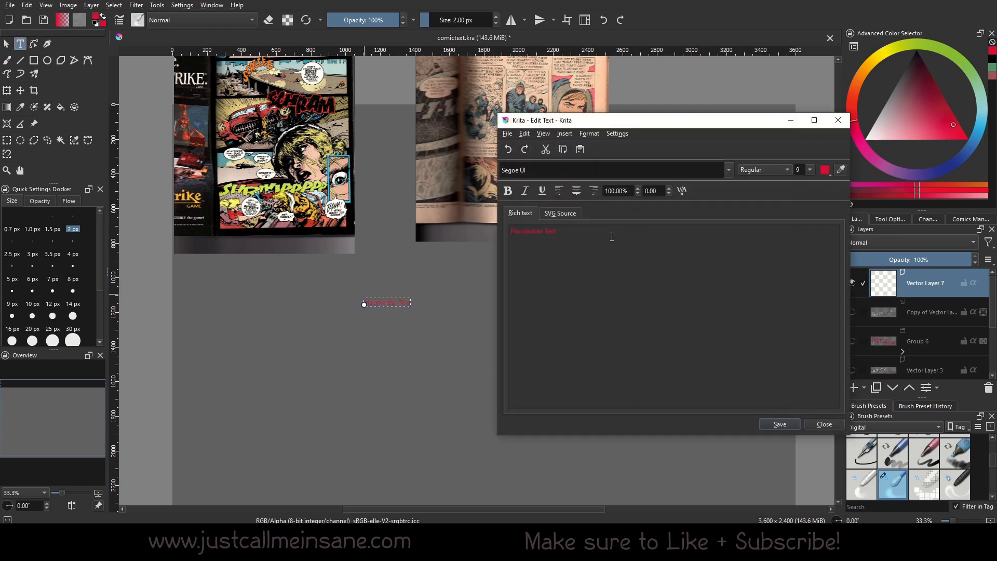
# Set the placeholder text's font size to 48 and save it to the canvas.
pyautogui.click(809, 170)
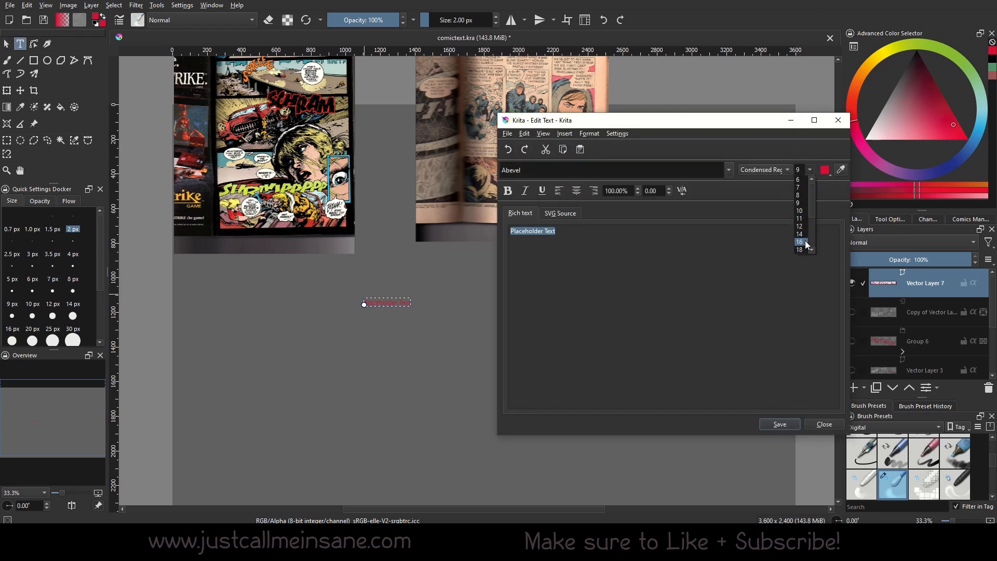
pyautogui.click(802, 244)
pyautogui.click(779, 424)
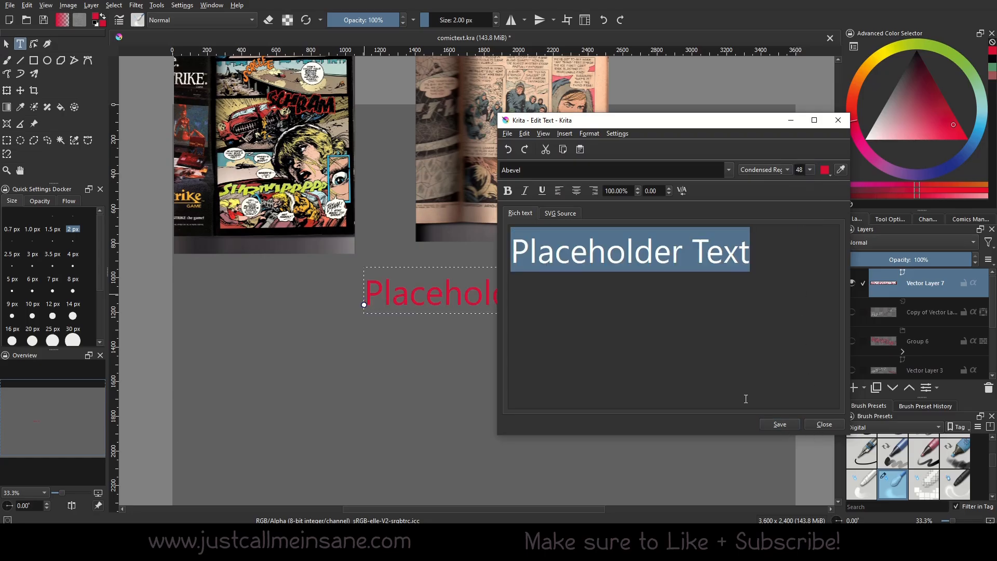
# Set the placeholder text's font to Bad Ink.
pyautogui.click(777, 164)
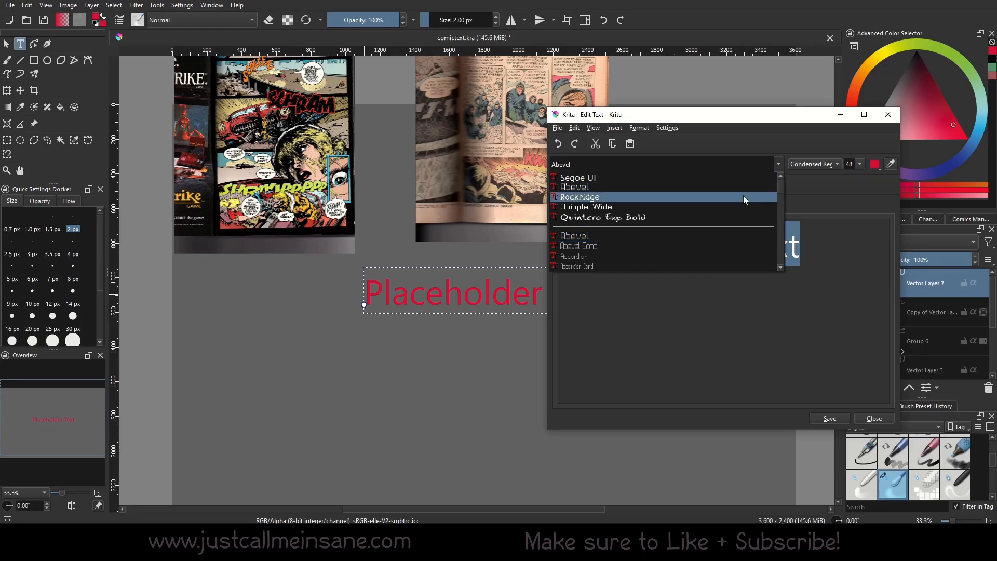
pyautogui.press('b')
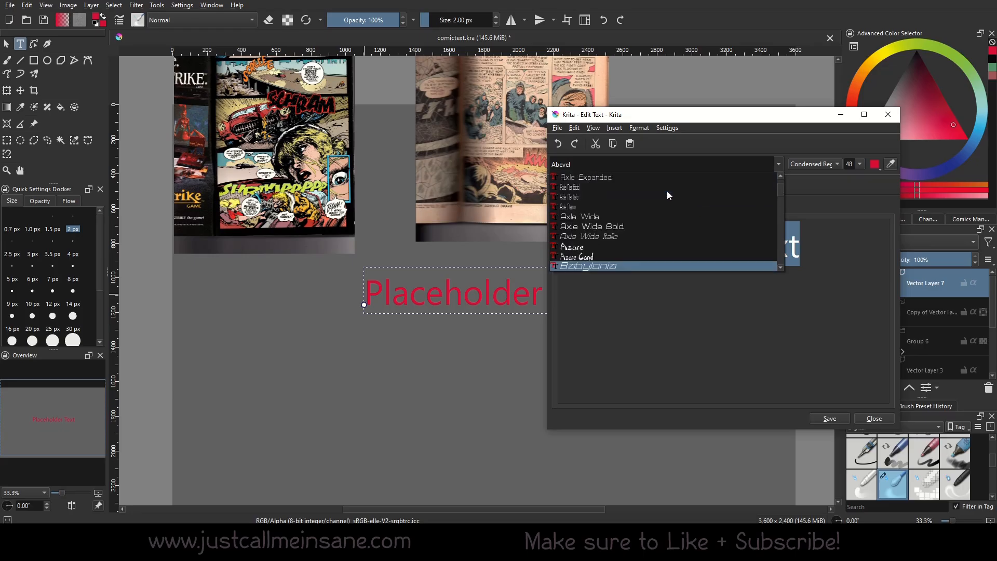
pyautogui.press('d')
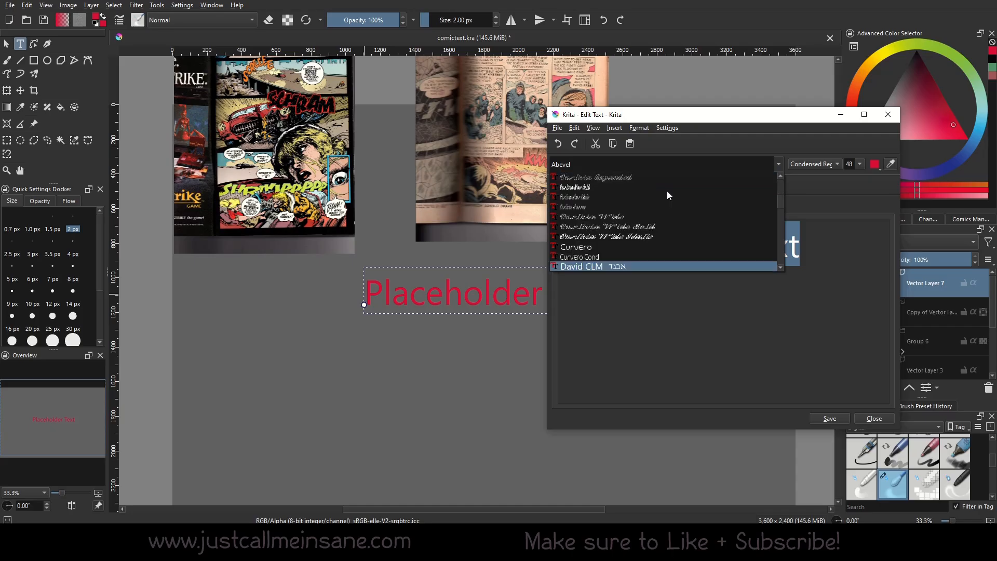
pyautogui.press('b')
pyautogui.click(602, 217)
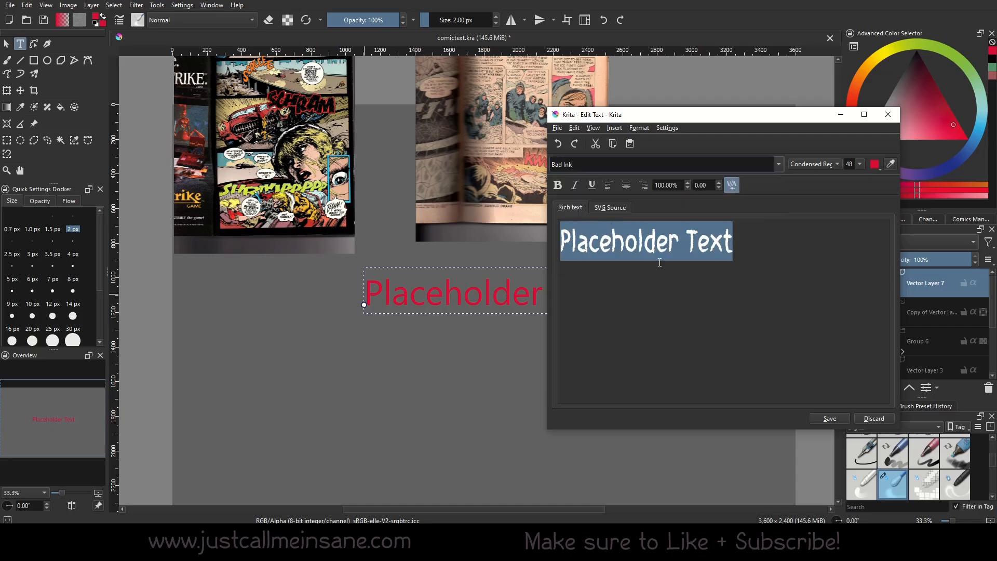
pyautogui.click(694, 265)
# Set the whole placeholder text's font size to 120.
pyautogui.moveTo(739, 255); pyautogui.dragTo(535, 235)
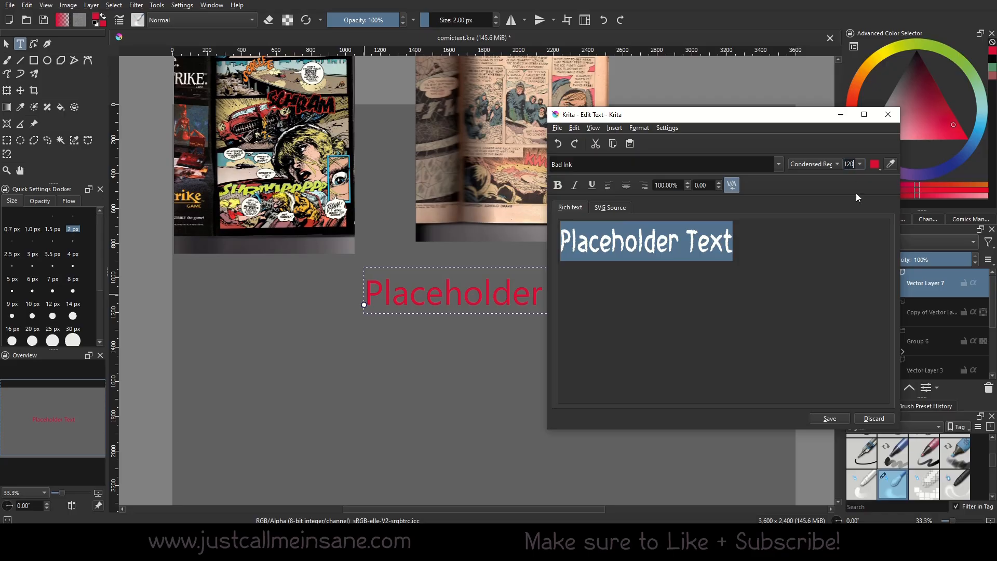
pyautogui.write('120')
pyautogui.press('Return')
pyautogui.click(738, 322)
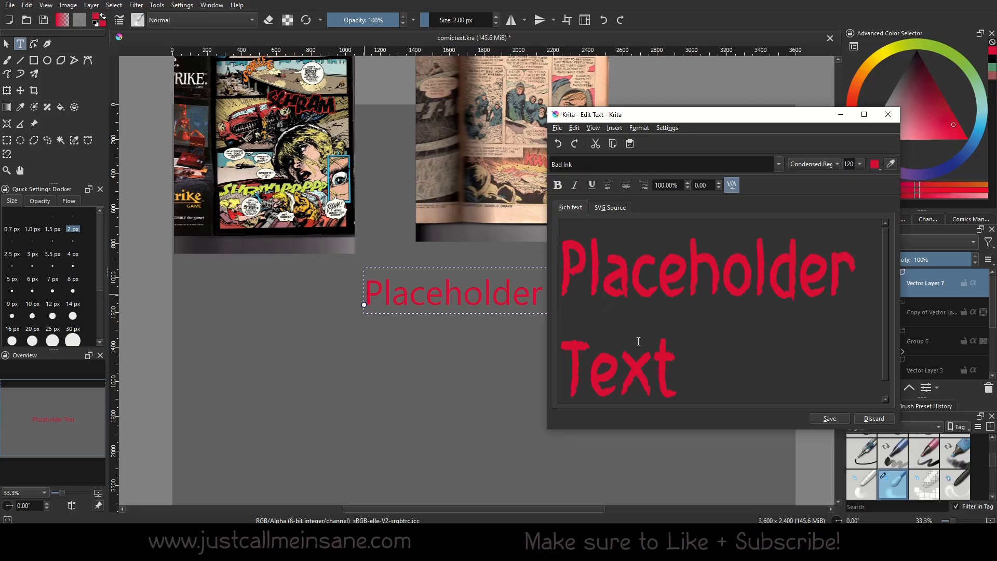
# Change the font of the whole placeholder text to Creepflick.
pyautogui.doubleClick(600, 352)
pyautogui.click(684, 361)
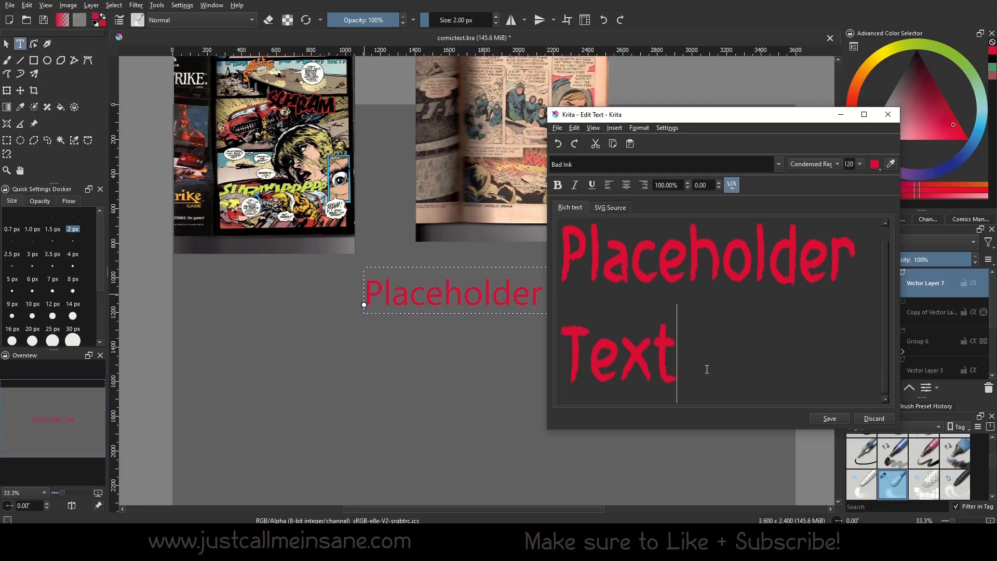
pyautogui.hotkey('ctrl', 'a')
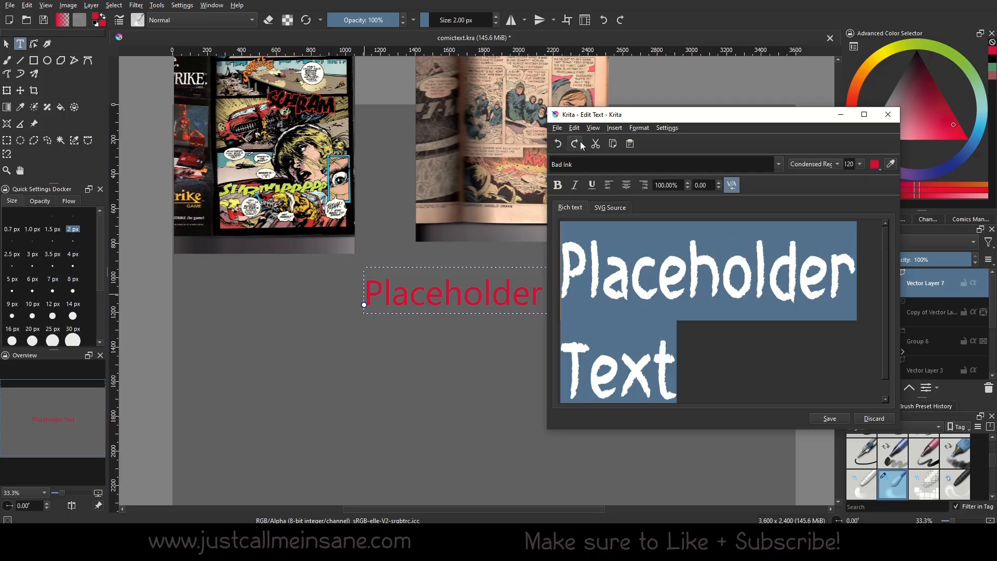
pyautogui.click(778, 165)
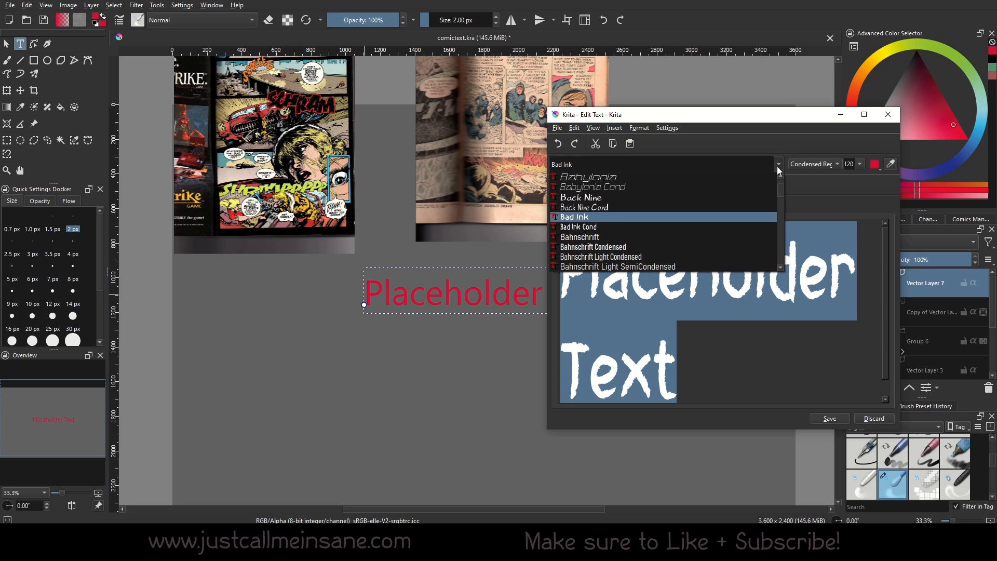
pyautogui.scroll(-10, 774, 166)
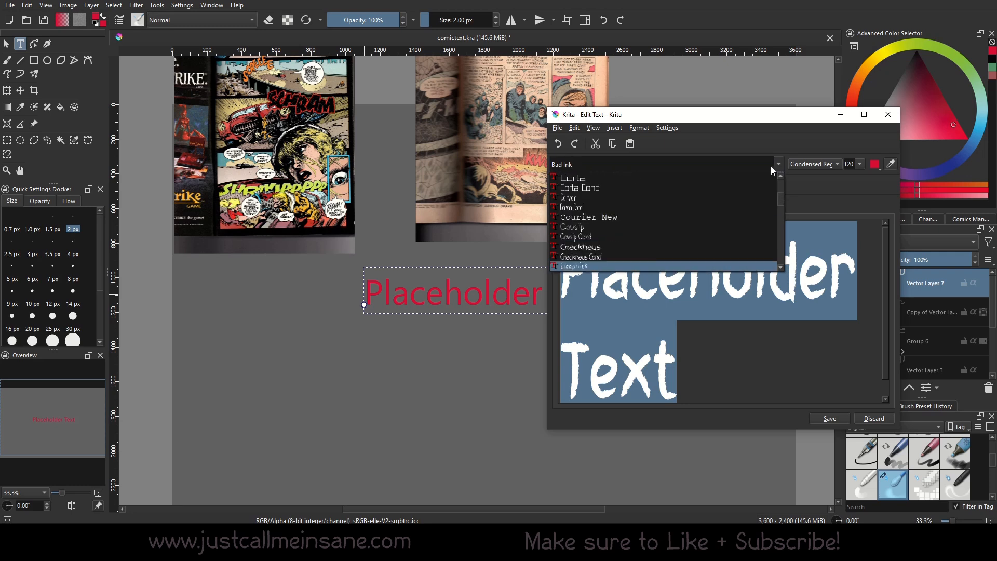
pyautogui.click(611, 263)
pyautogui.click(670, 341)
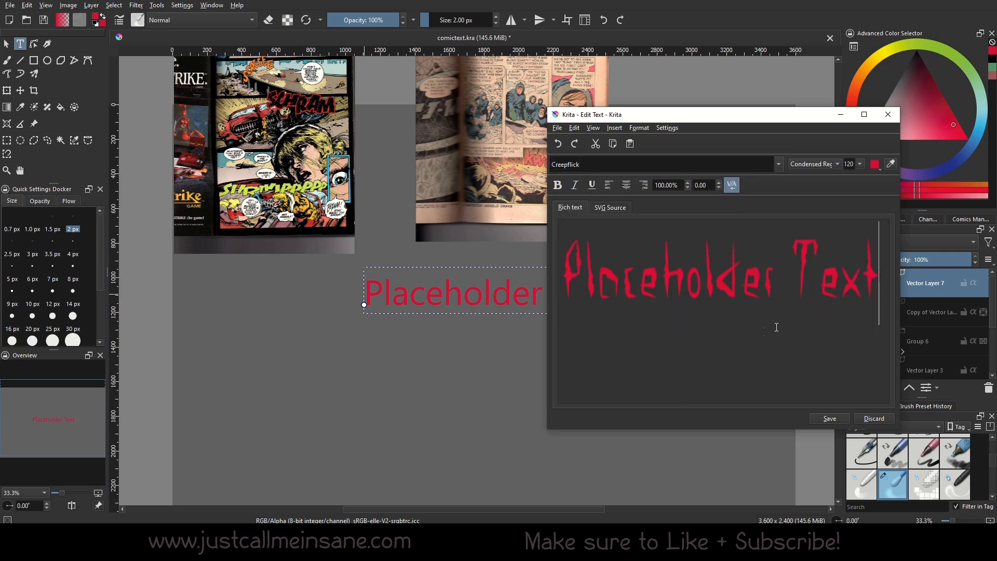
# Change the font of the whole placeholder text to Dead End.
pyautogui.tripleClick(769, 294)
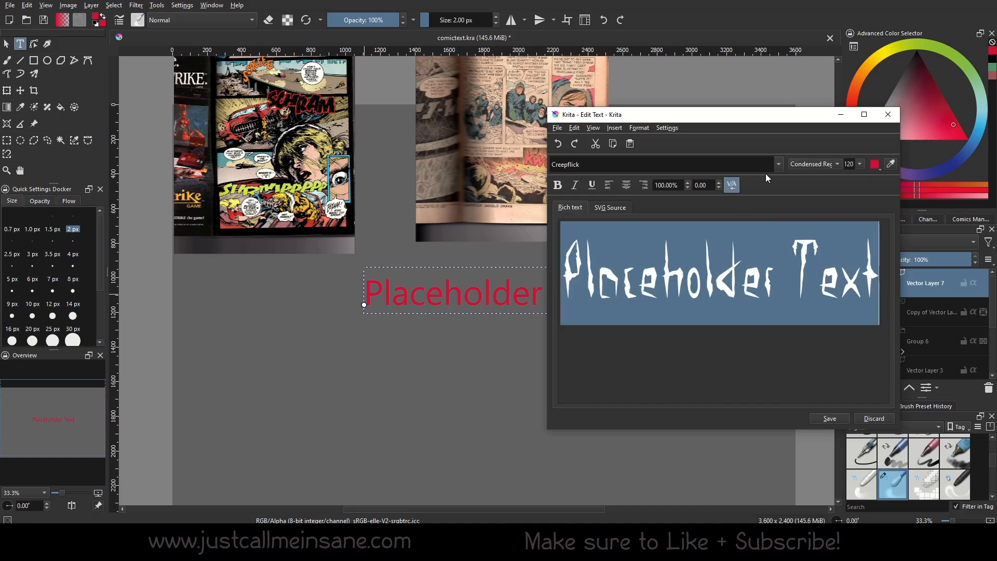
pyautogui.click(671, 166)
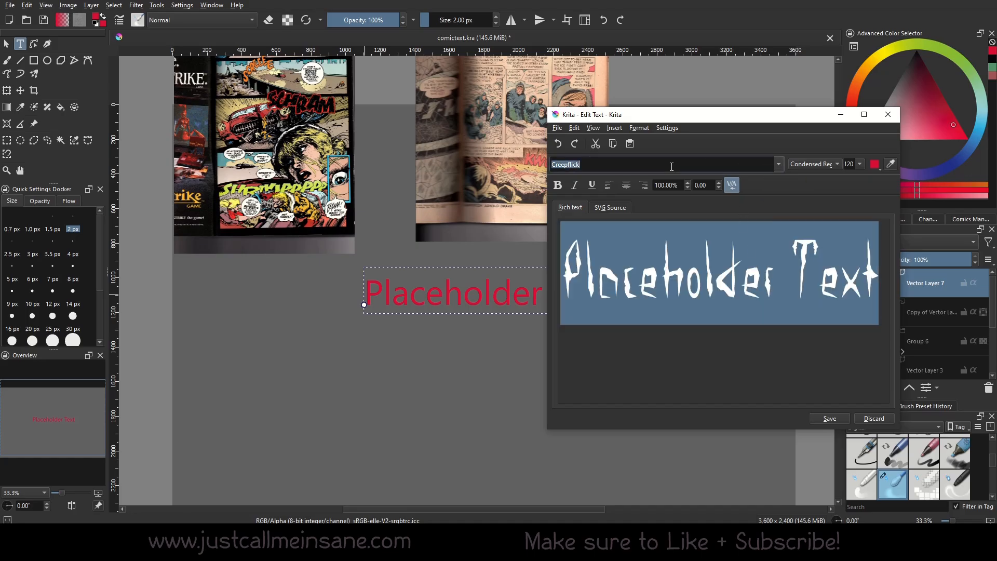
pyautogui.write('Cr')
pyautogui.press('BackSpace')
pyautogui.press('BackSpace')
pyautogui.press('BackSpace')
pyautogui.write('D')
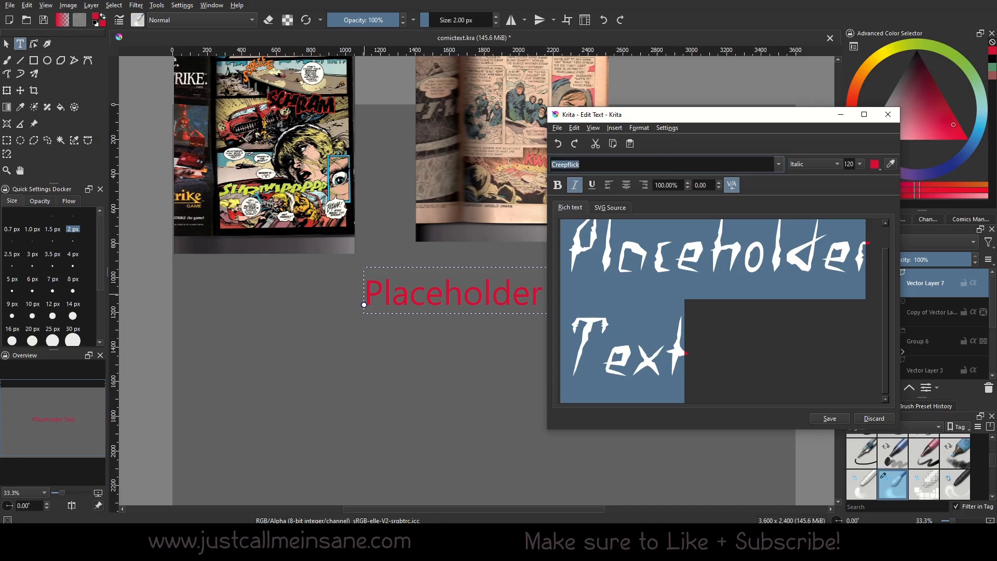
pyautogui.press('BackSpace')
pyautogui.press('BackSpace')
pyautogui.write('Cr')
pyautogui.doubleClick(621, 161)
pyautogui.write('Dead End')
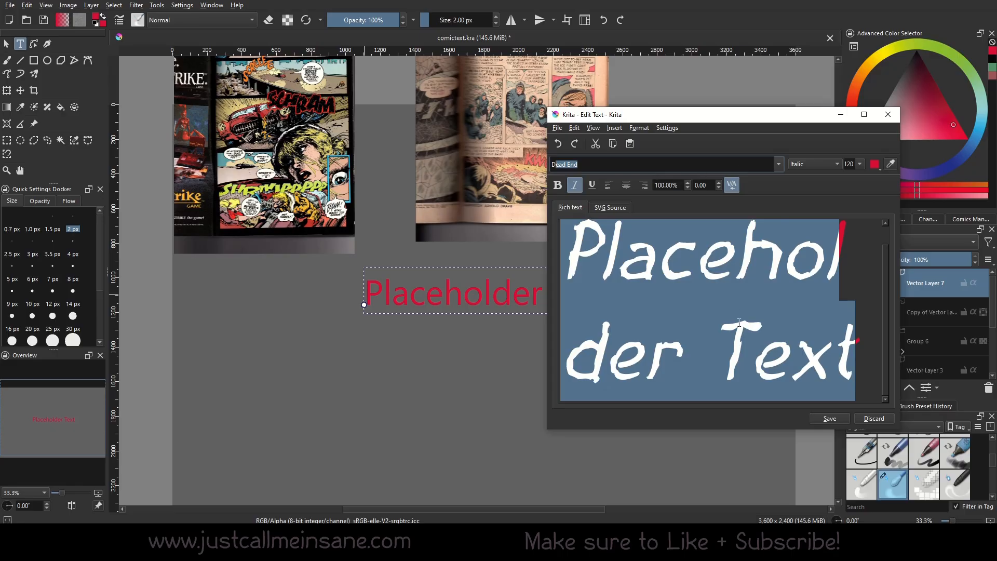
pyautogui.click(740, 322)
pyautogui.click(575, 255)
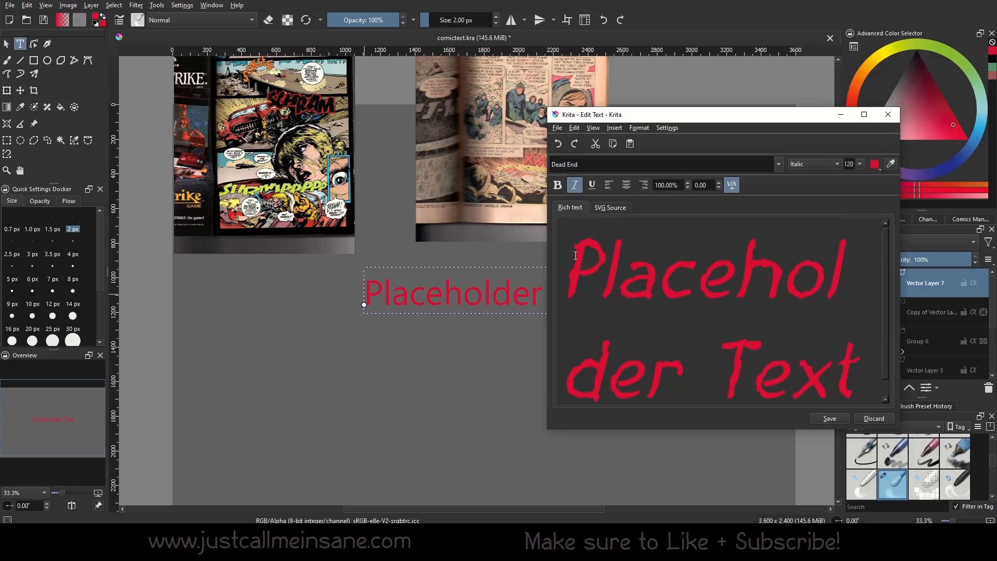
# Set the font style of the whole placeholder text to Bold.
pyautogui.moveTo(576, 256); pyautogui.dragTo(871, 394)
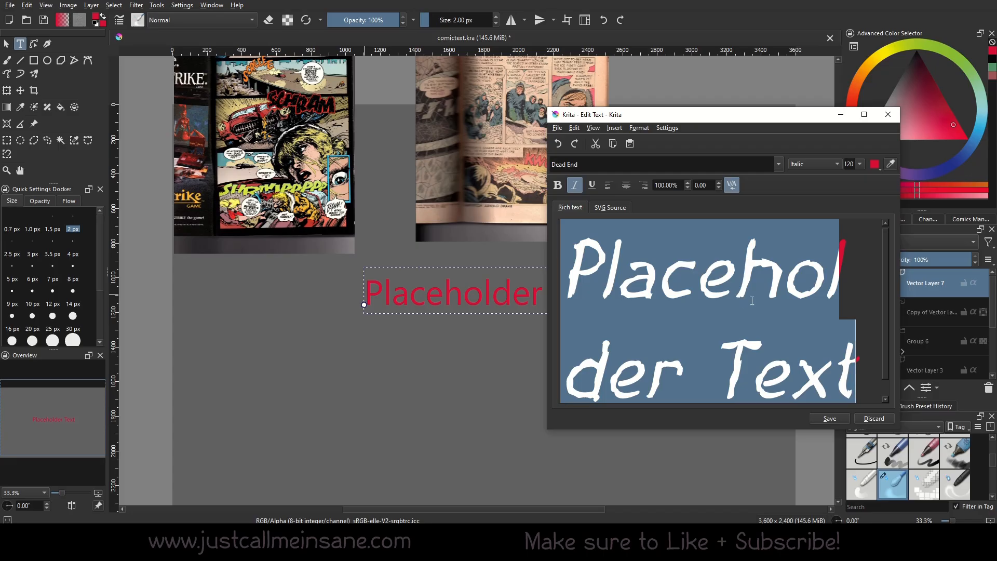
pyautogui.click(796, 165)
pyautogui.click(810, 188)
pyautogui.click(810, 165)
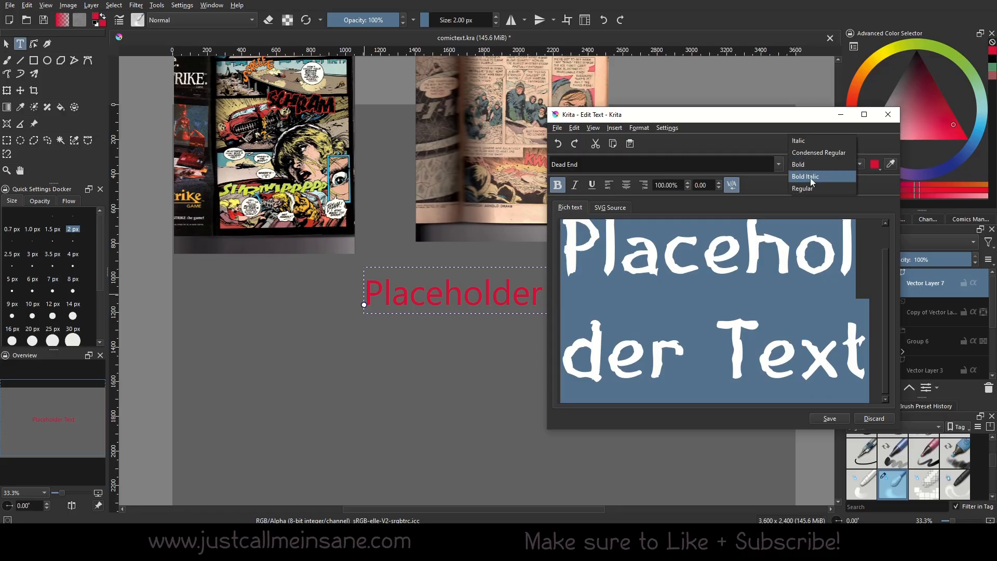
pyautogui.click(562, 247)
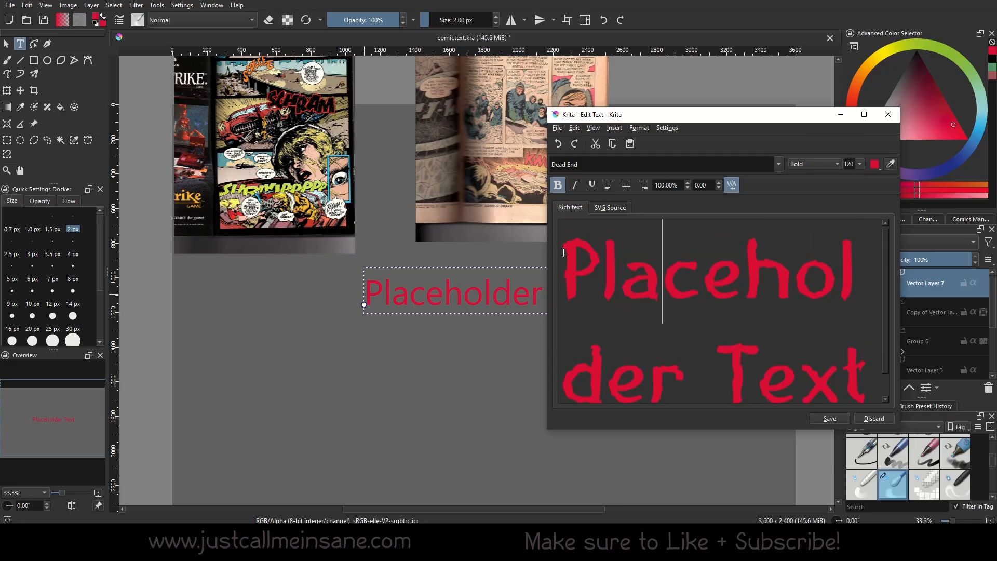
# Replace the placeholder text with SCHRAM, save it to the canvas and move it below the comic reference images.
pyautogui.moveTo(563, 253); pyautogui.dragTo(844, 463)
pyautogui.scroll(1, 771, 362)
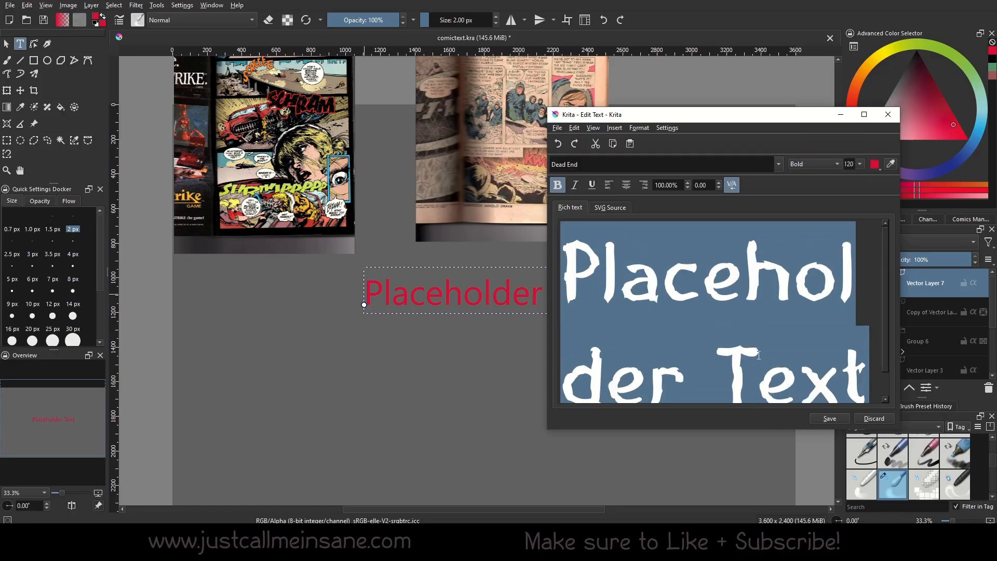
pyautogui.click(758, 363)
pyautogui.moveTo(684, 340); pyautogui.dragTo(452, 277)
pyautogui.click(799, 354)
pyautogui.write('SCHRAM')
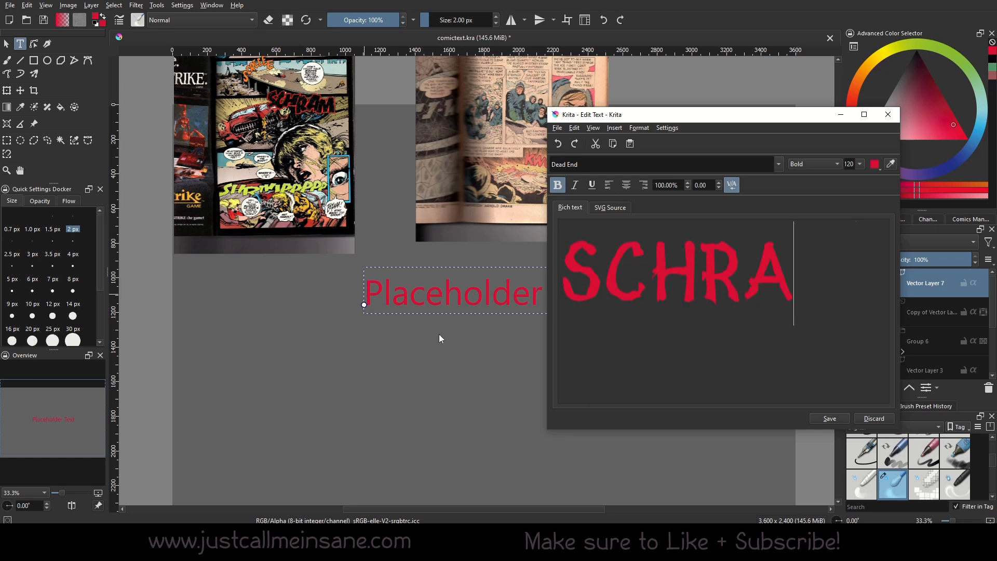
pyautogui.click(826, 418)
pyautogui.click(874, 418)
pyautogui.moveTo(572, 247); pyautogui.dragTo(543, 333)
# Examine the SCHRAM lettering on the comic reference page and compare it with the letter shapes of the new text.
pyautogui.scroll(1, 408, 358)
pyautogui.scroll(1, 408, 358)
pyautogui.moveTo(318, 289); pyautogui.dragTo(464, 534)
pyautogui.scroll(1, 291, 99)
pyautogui.scroll(1, 291, 99)
pyautogui.scroll(-2, 392, 241)
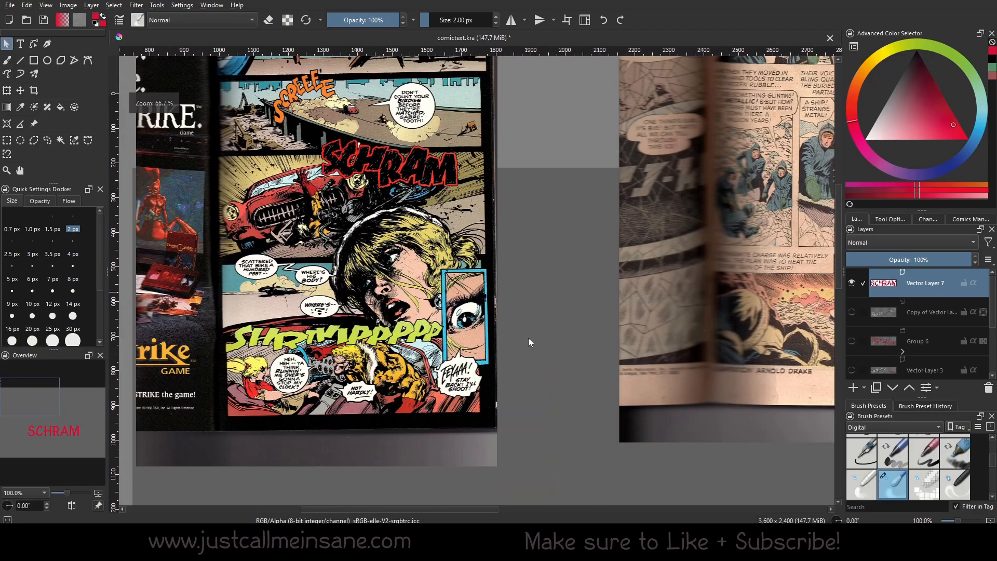
pyautogui.moveTo(545, 447); pyautogui.dragTo(321, 90)
pyautogui.moveTo(470, 321); pyautogui.dragTo(390, 345)
pyautogui.scroll(2, 351, 338)
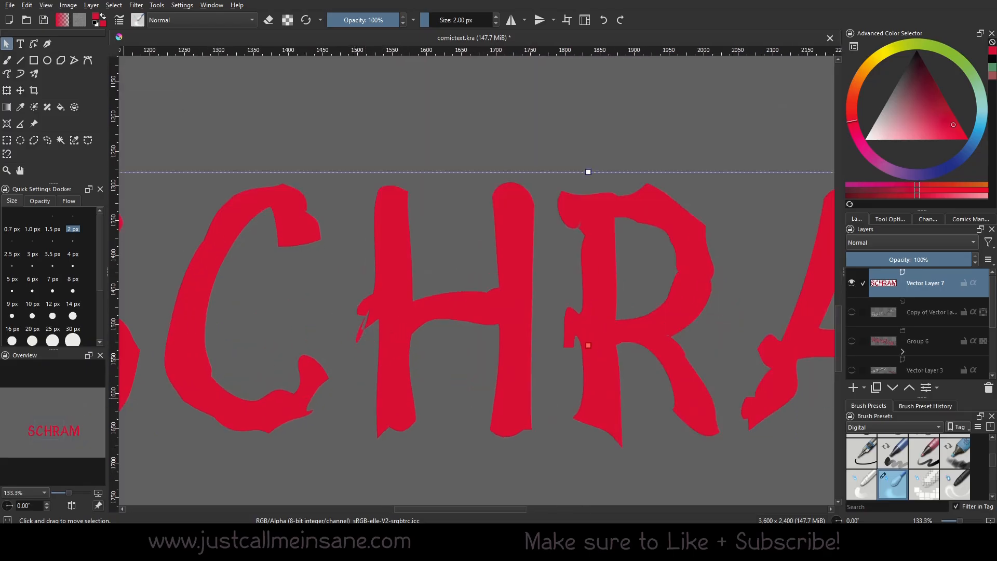
pyautogui.press('t')
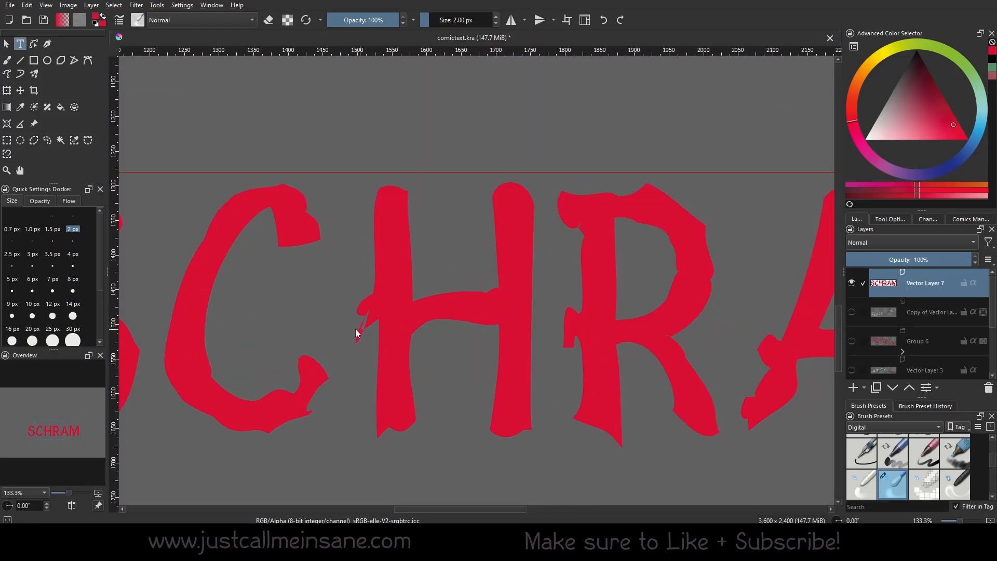
pyautogui.scroll(-2, 361, 330)
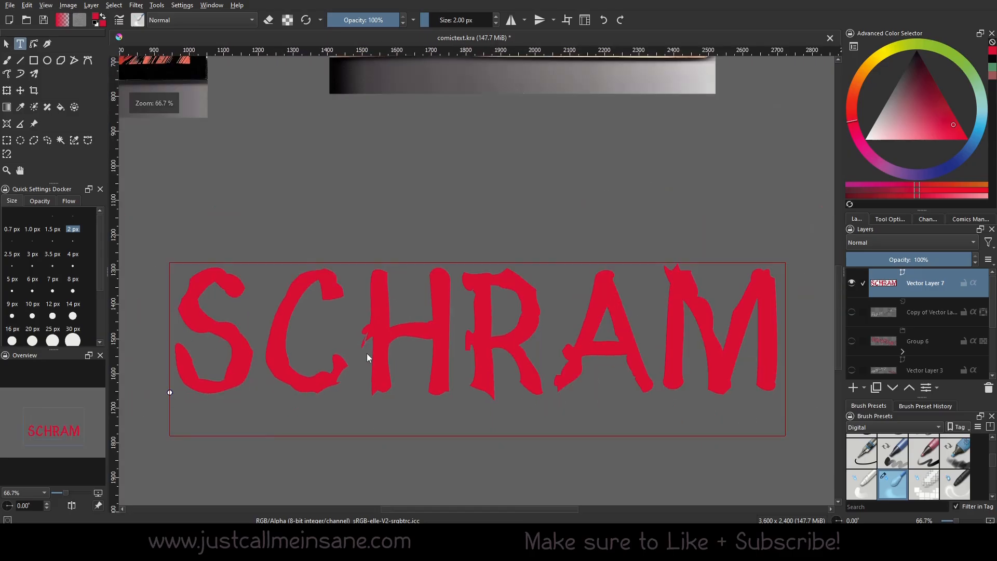
pyautogui.click(386, 347)
pyautogui.click(874, 418)
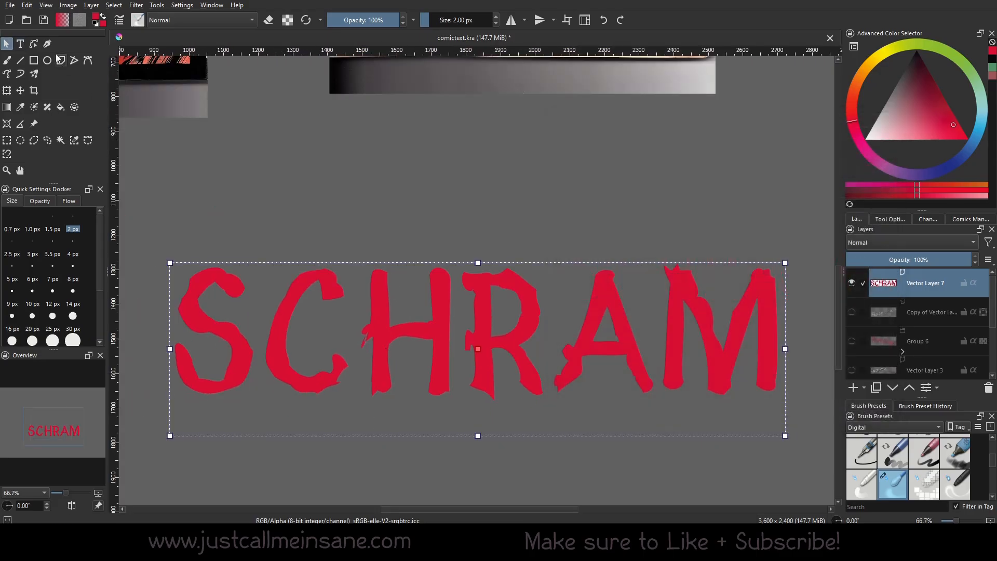
# Try to convert the SCHRAM text to a vector selection.
pyautogui.rightClick(304, 320)
pyautogui.click(366, 447)
pyautogui.rightClick(282, 348)
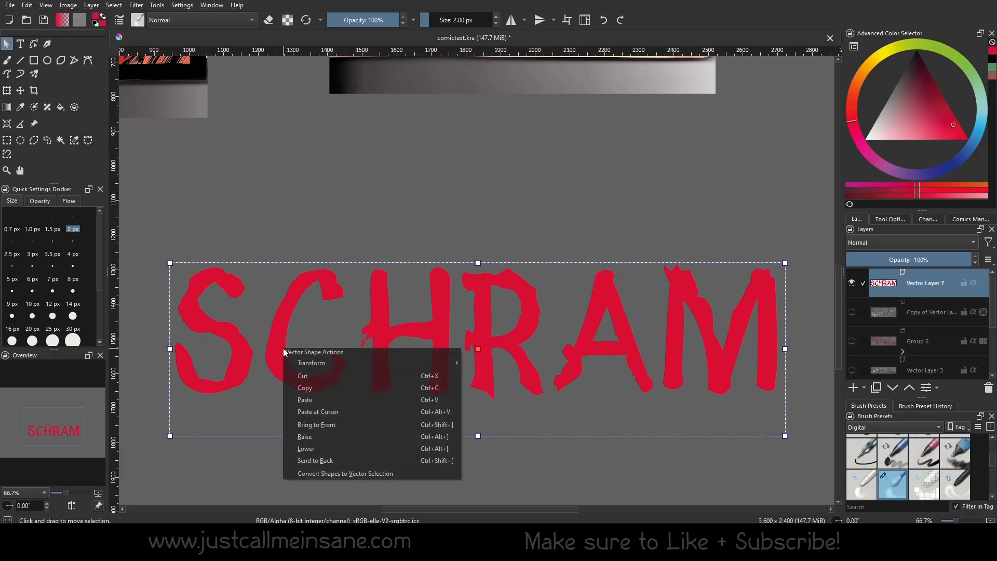
# Convert the SCHRAM text to editable path shapes and clear the active selection.
pyautogui.click(39, 43)
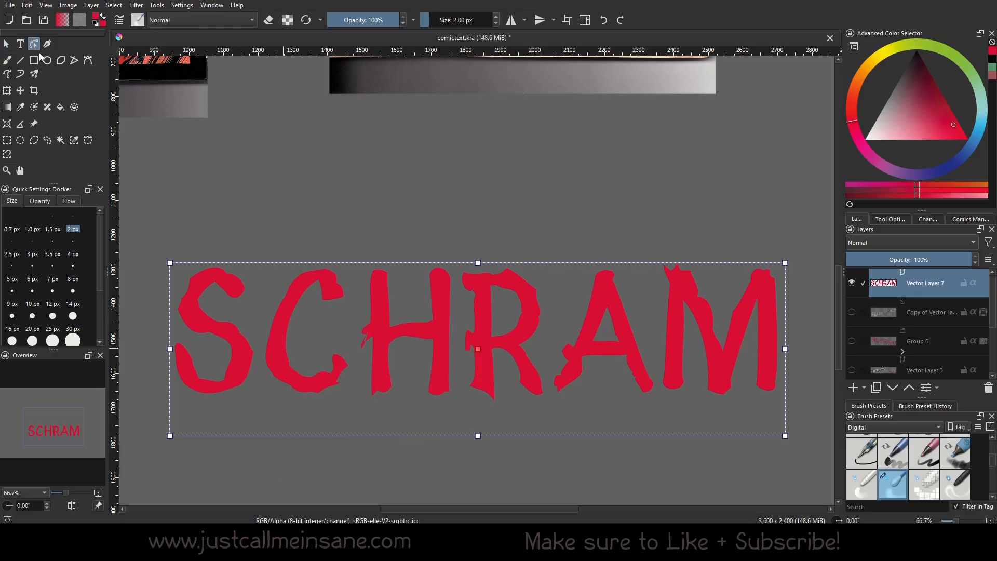
pyautogui.press('Escape')
pyautogui.rightClick(245, 351)
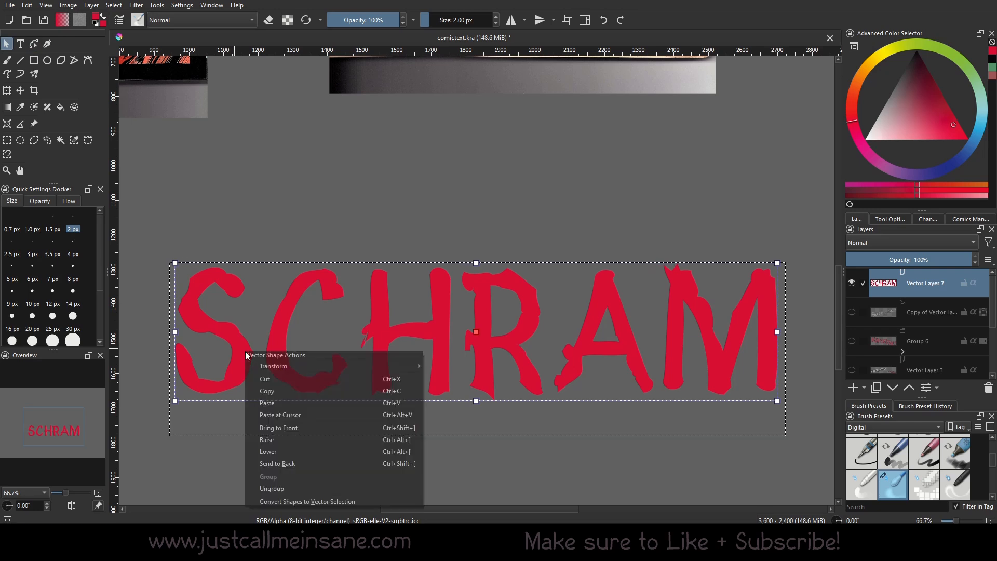
pyautogui.click(313, 506)
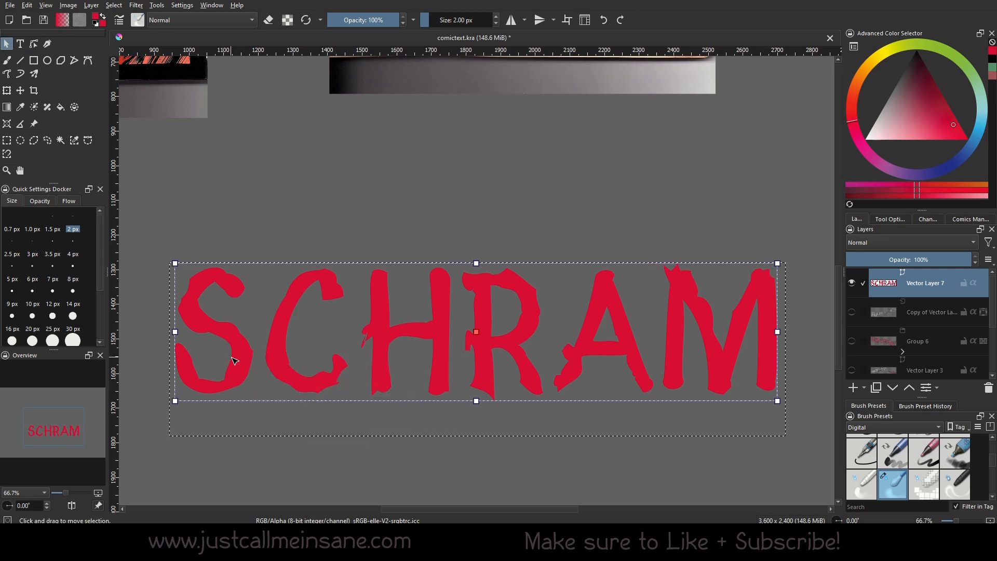
pyautogui.click(111, 5)
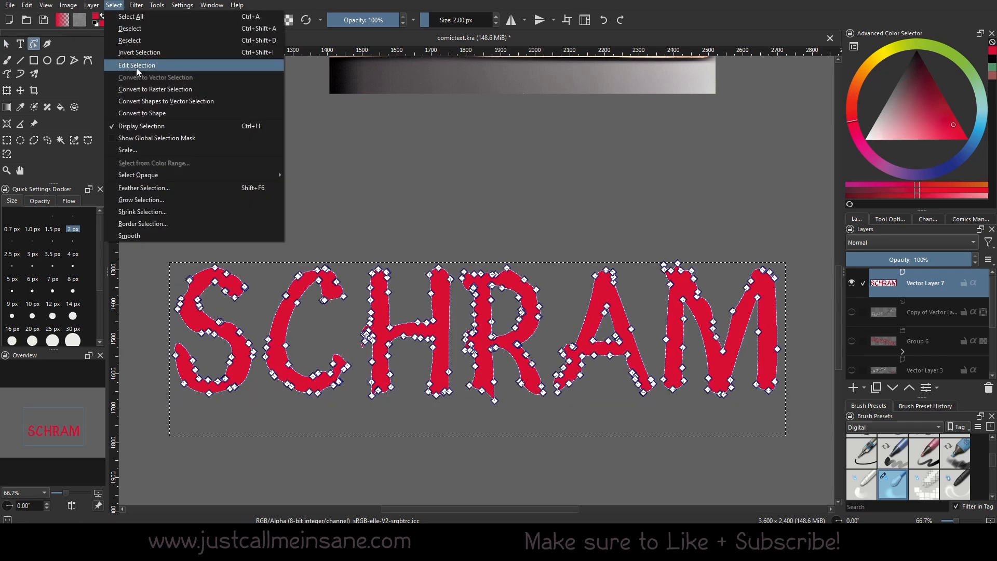
pyautogui.click(137, 41)
pyautogui.click(114, 5)
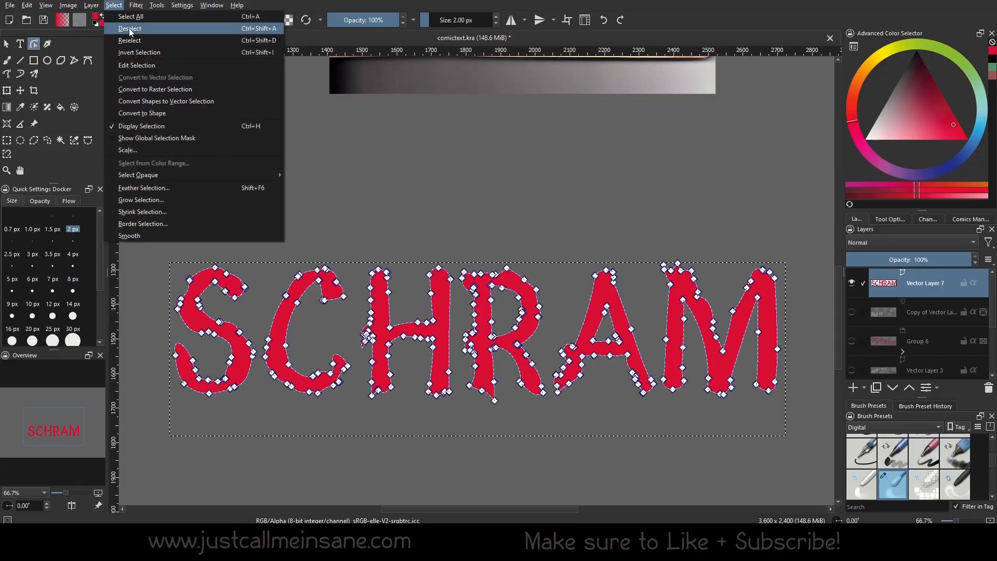
pyautogui.click(129, 30)
# Delete the stray nodes on the spur of the H's crossbar and pull the remaining node outward into a smooth, rounded tip.
pyautogui.scroll(3, 365, 331)
pyautogui.scroll(4, 371, 338)
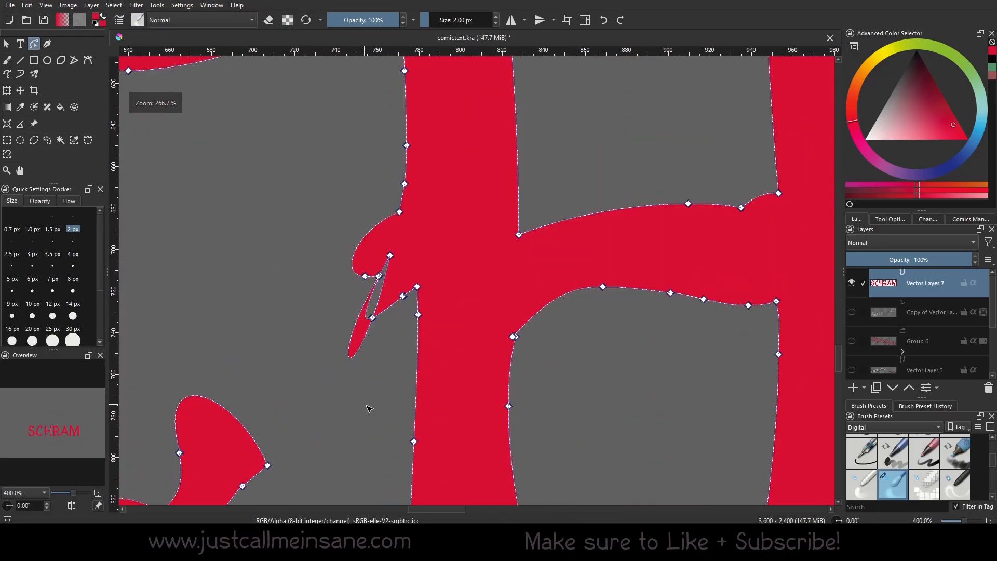
pyautogui.press('Delete')
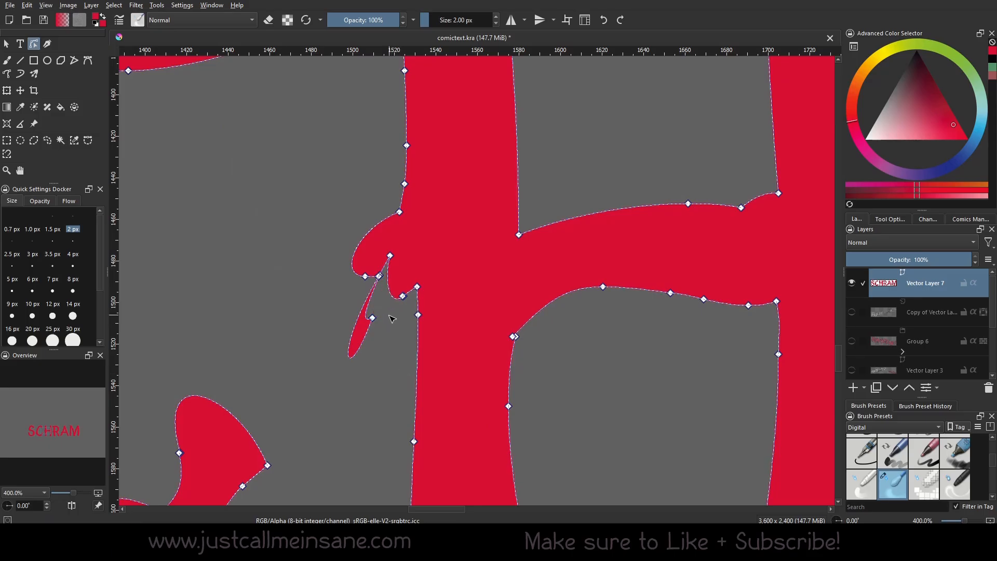
pyautogui.press('Delete')
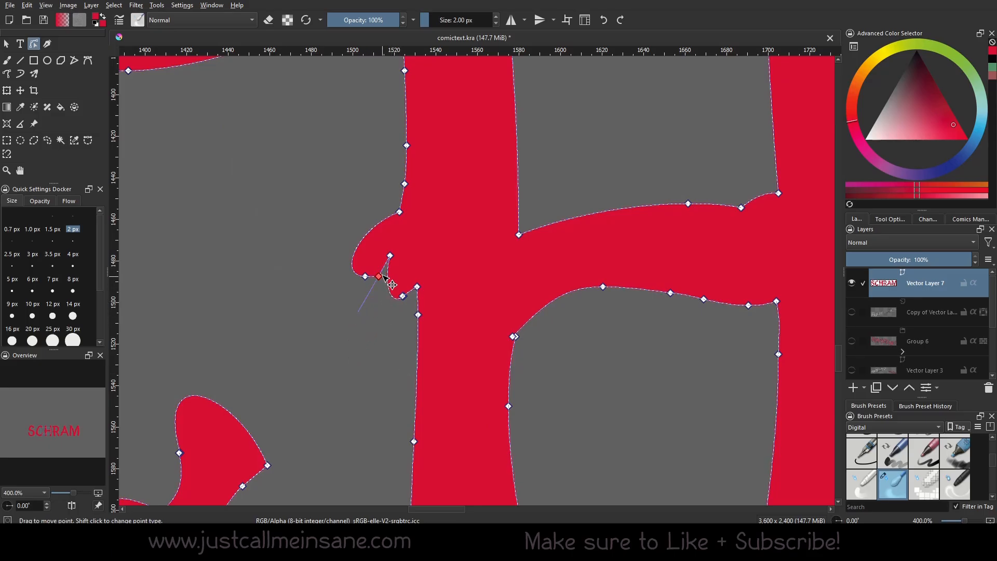
pyautogui.press('Delete')
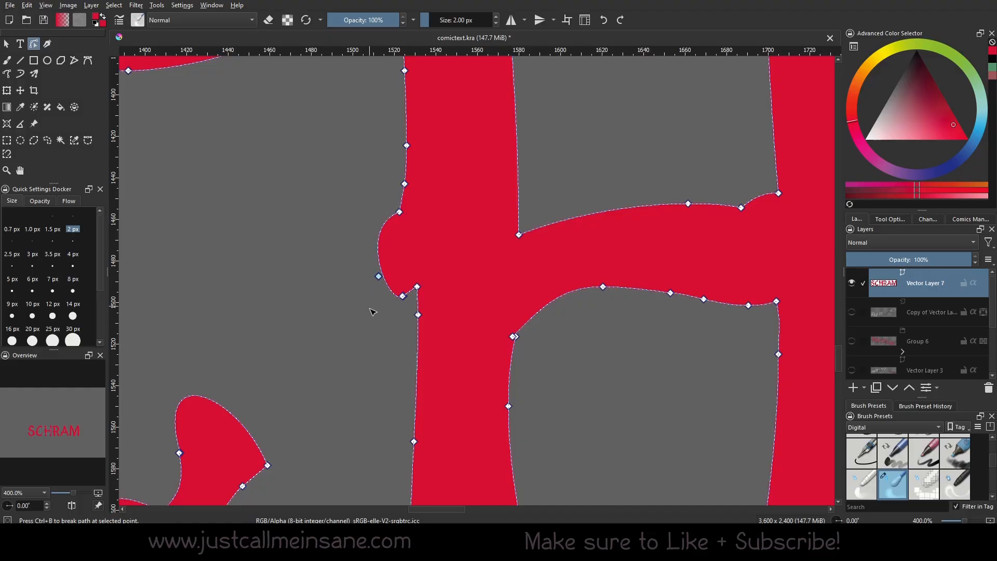
pyautogui.moveTo(379, 276); pyautogui.dragTo(340, 277)
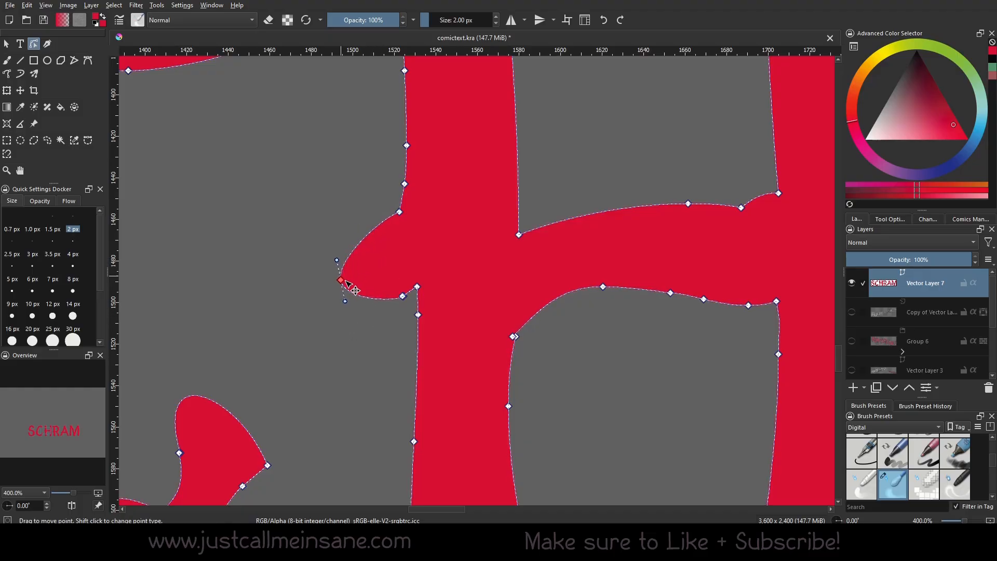
pyautogui.scroll(-3, 363, 338)
pyautogui.doubleClick(316, 332)
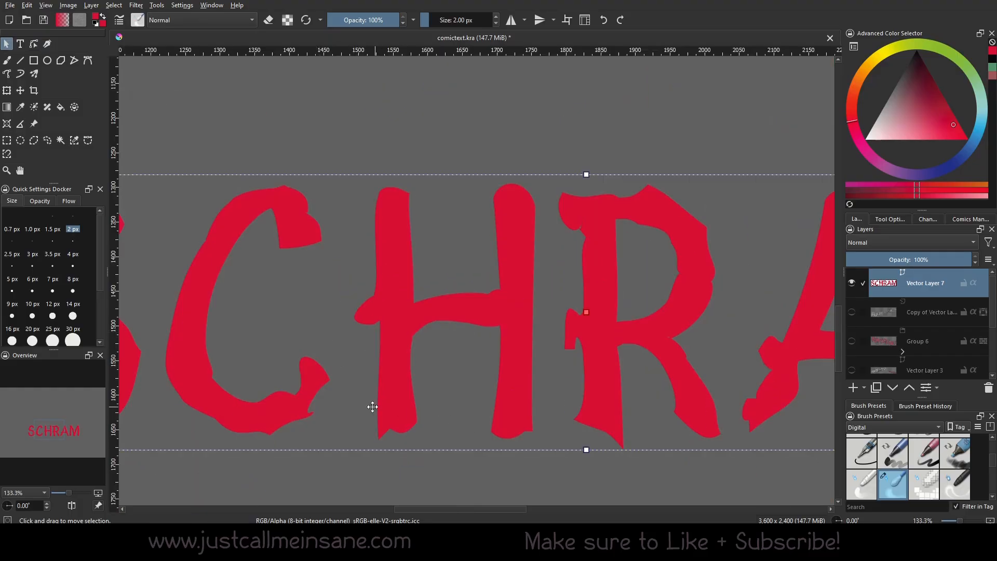
pyautogui.moveTo(372, 405); pyautogui.dragTo(221, 392)
pyautogui.moveTo(644, 374)
pyautogui.mouseDown()
pyautogui.moveTo(359, 358)
pyautogui.moveTo(631, 373)
pyautogui.mouseUp()
pyautogui.moveTo(320, 366); pyautogui.dragTo(439, 350)
pyautogui.scroll(-2, 543, 354)
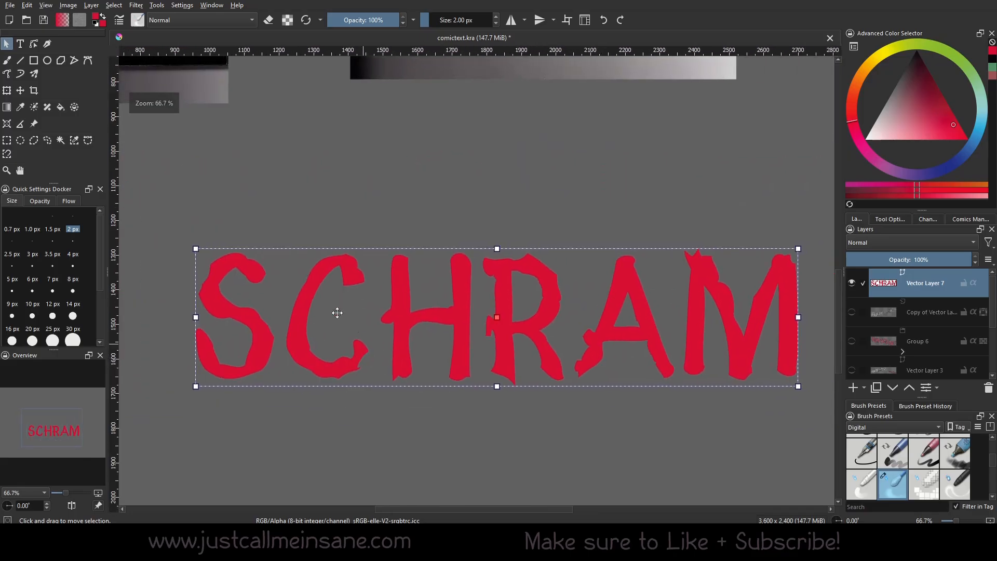
# Add a solid black stroke to all the SCHRAM letters and increase its thickness to more than 12 px.
pyautogui.doubleClick(465, 299)
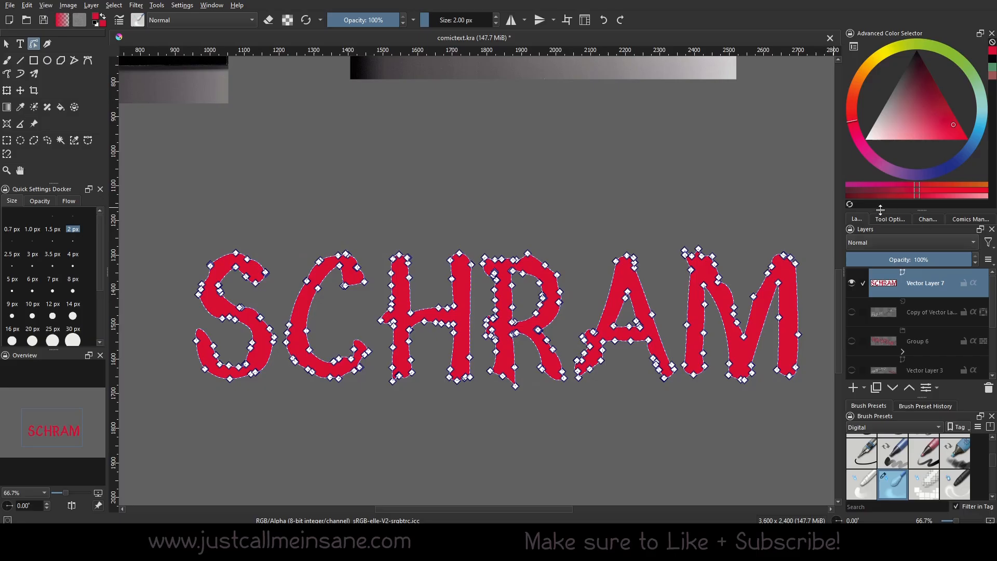
pyautogui.click(887, 218)
pyautogui.click(7, 44)
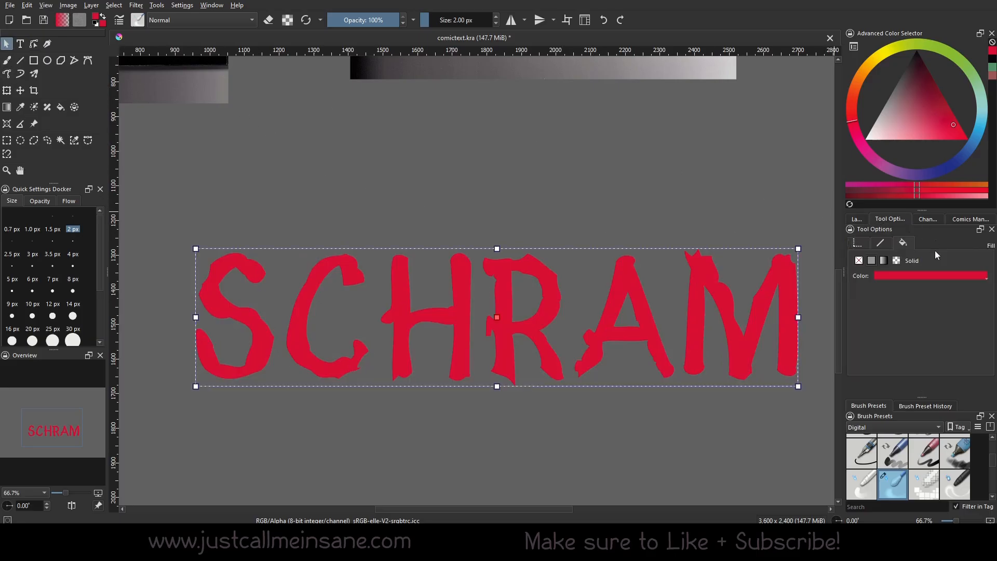
pyautogui.click(879, 242)
pyautogui.click(871, 261)
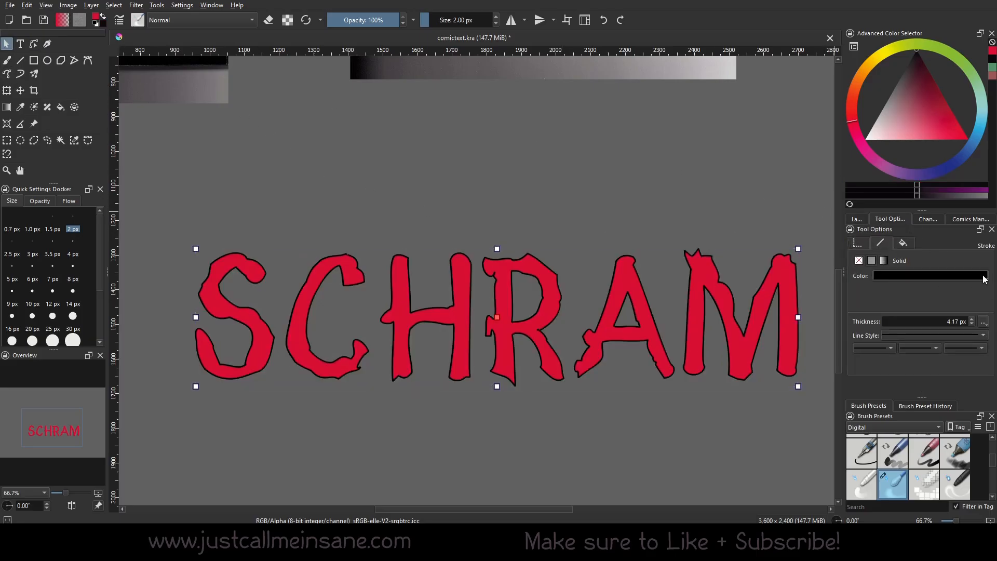
pyautogui.scroll(11, 974, 322)
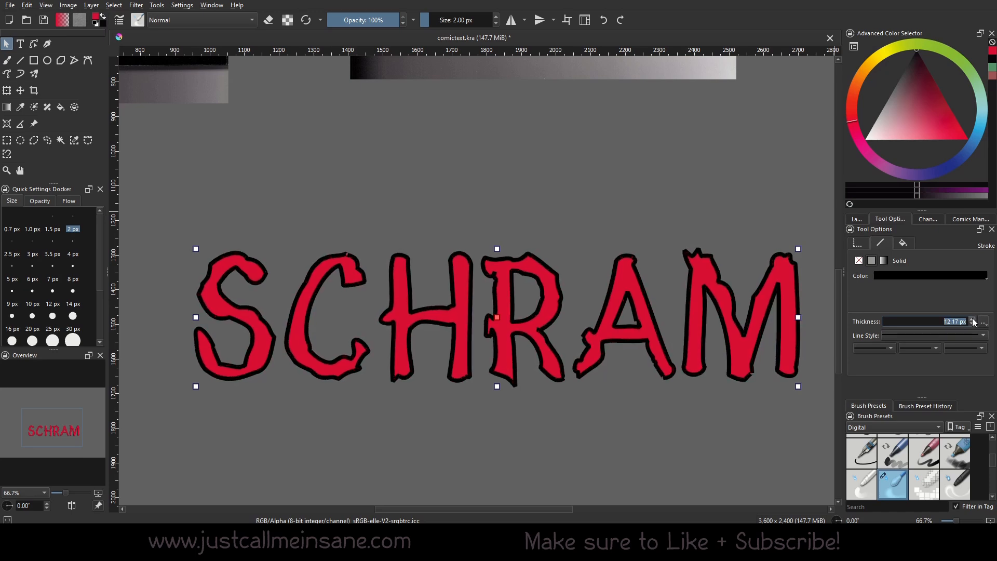
# Delete the stray node at the top of the C's outline beside its upper tip.
pyautogui.scroll(4, 345, 304)
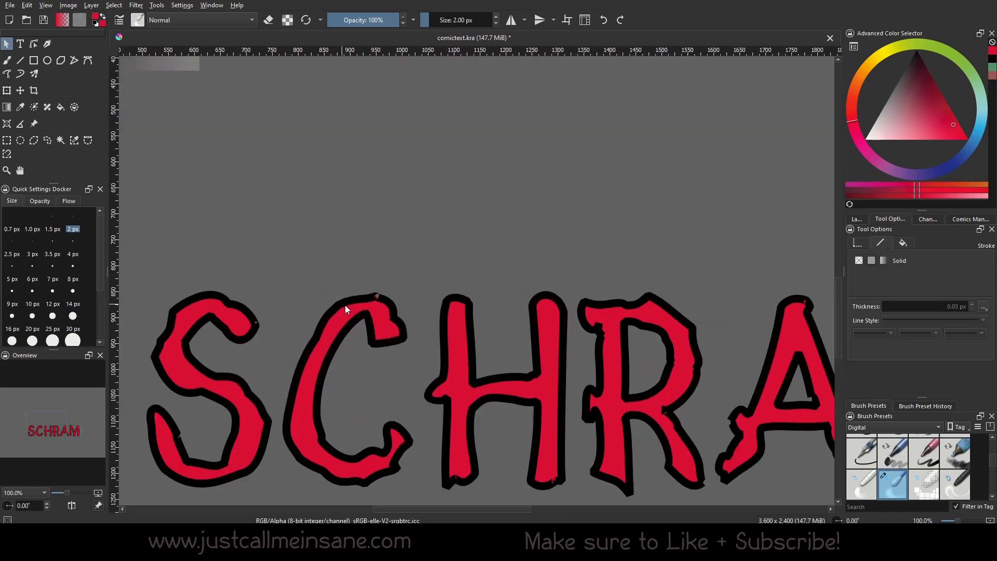
pyautogui.doubleClick(473, 289)
pyautogui.scroll(2, 439, 289)
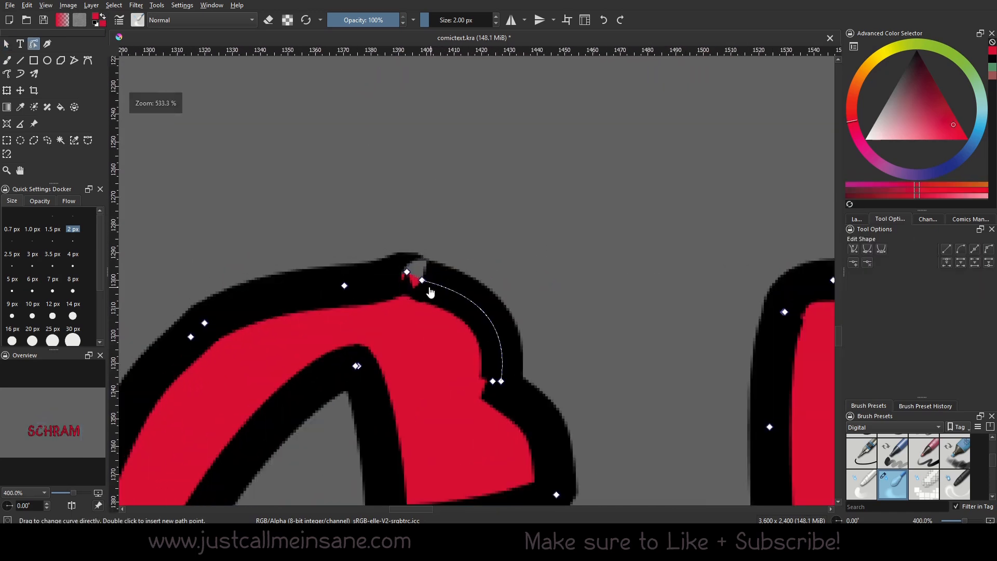
pyautogui.click(453, 293)
pyautogui.moveTo(453, 294); pyautogui.dragTo(528, 295)
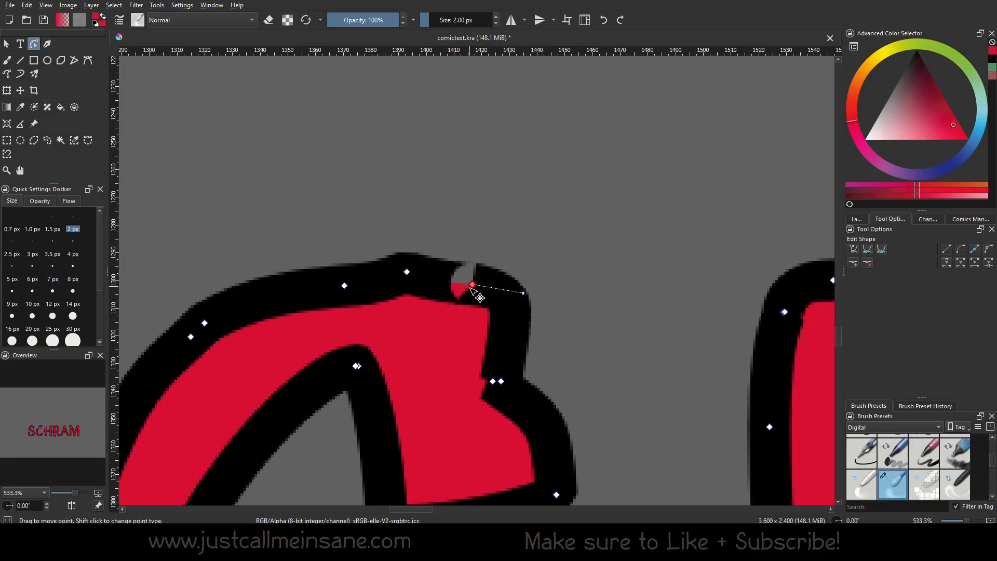
pyautogui.press('Delete')
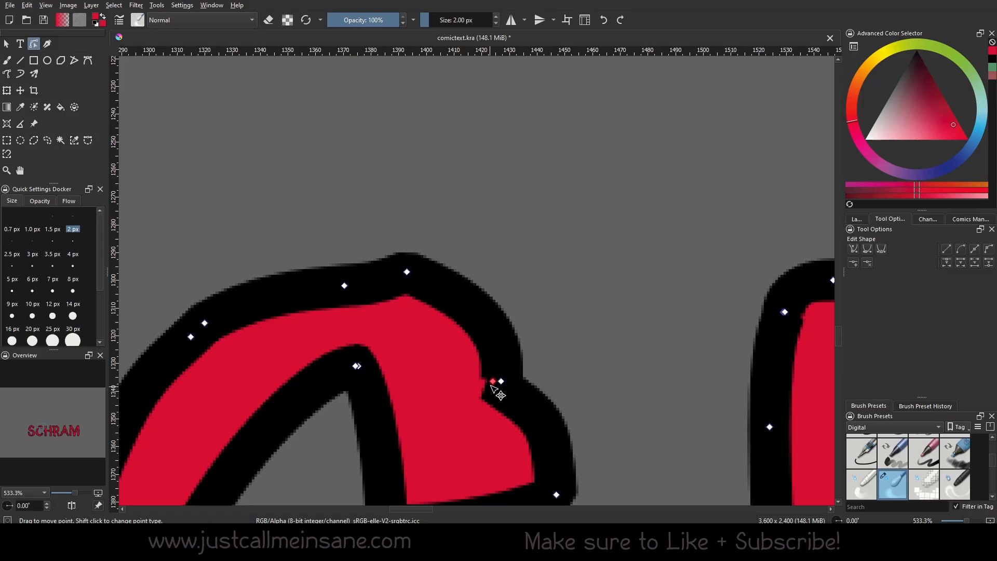
# Delete the stray node on the inner edge of the S's lower hook.
pyautogui.scroll(-3, 571, 249)
pyautogui.moveTo(545, 378); pyautogui.dragTo(759, 175)
pyautogui.scroll(3, 364, 308)
pyautogui.moveTo(305, 335); pyautogui.dragTo(298, 316)
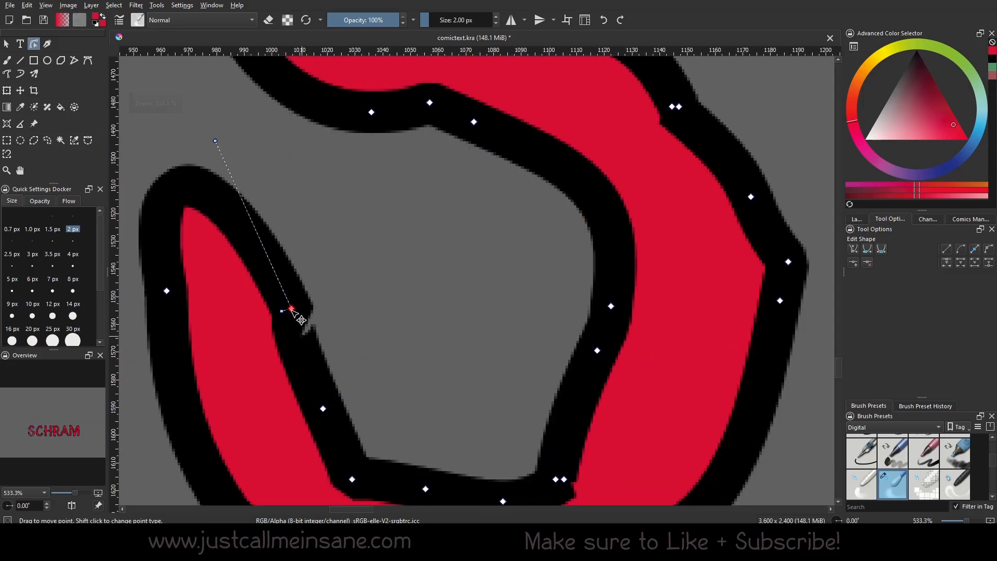
pyautogui.press('Delete')
# Select all the SCHRAM letters and increase their black stroke thickness to 28.17 px.
pyautogui.scroll(-3, 742, 297)
pyautogui.moveTo(746, 296); pyautogui.dragTo(374, 317)
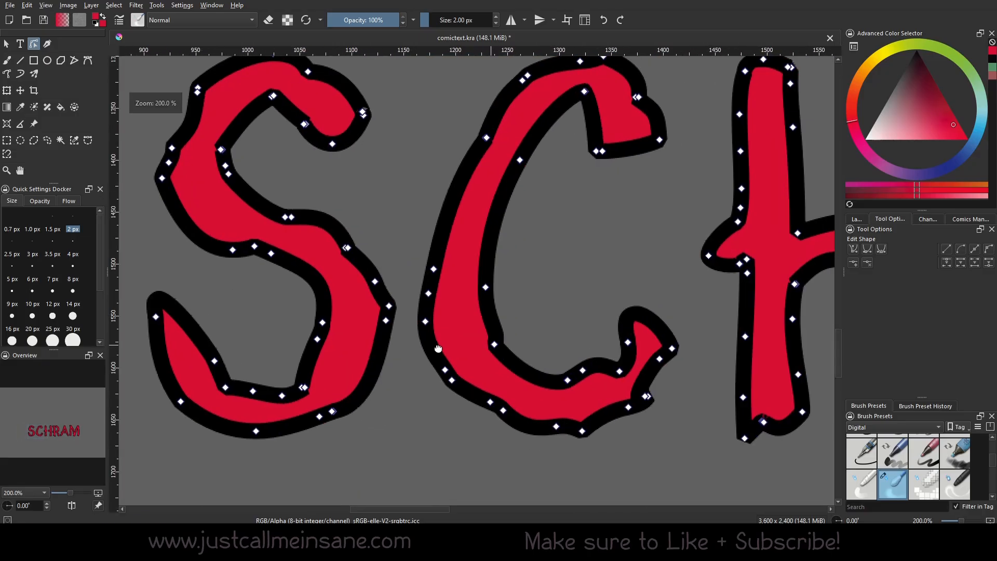
pyautogui.scroll(1, 549, 410)
pyautogui.moveTo(739, 354); pyautogui.dragTo(489, 359)
pyautogui.scroll(1, 489, 359)
pyautogui.scroll(-1, 616, 370)
pyautogui.moveTo(616, 370); pyautogui.dragTo(386, 315)
pyautogui.scroll(3, 415, 371)
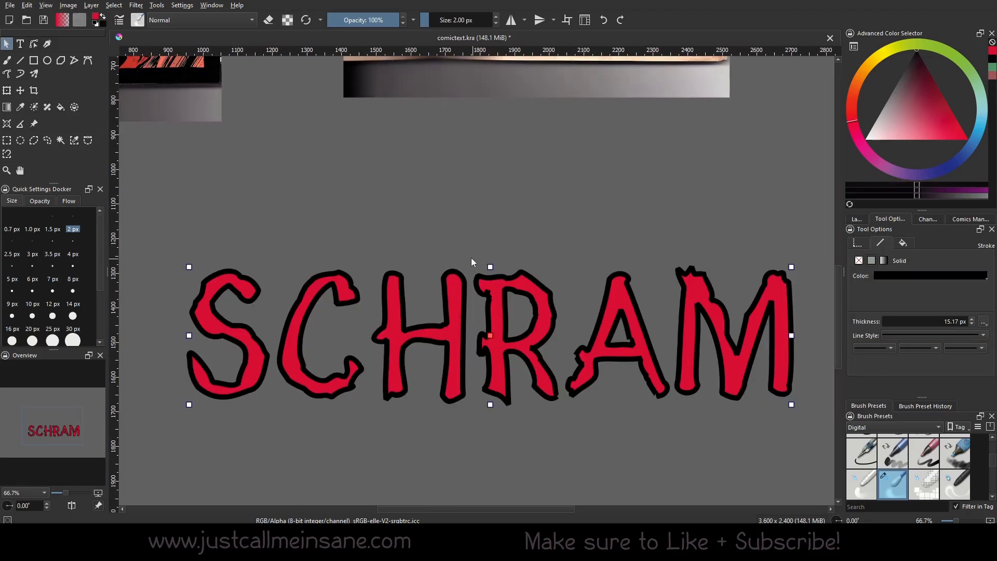
pyautogui.scroll(-1, 472, 258)
pyautogui.moveTo(434, 198); pyautogui.dragTo(414, 283)
pyautogui.scroll(1, 396, 363)
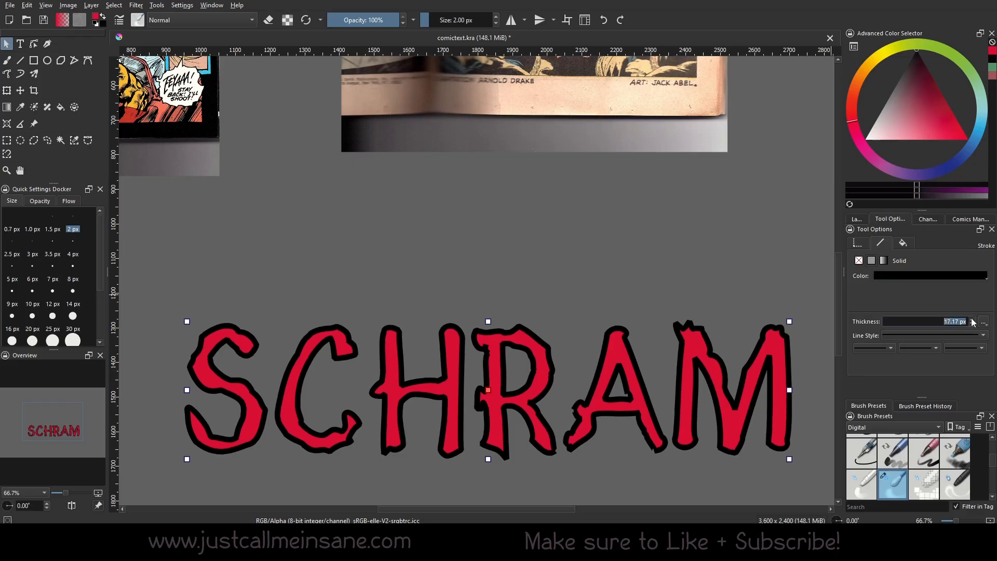
pyautogui.scroll(11, 973, 321)
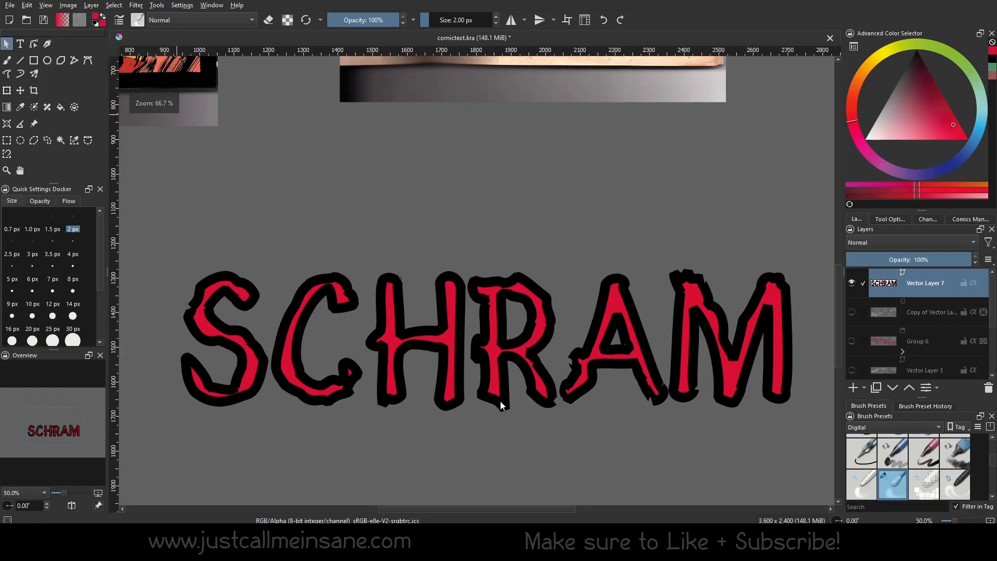
# Duplicate Vector Layer 7, which holds the outlined SCHRAM letters.
pyautogui.scroll(1, 500, 401)
pyautogui.moveTo(474, 375); pyautogui.dragTo(454, 395)
pyautogui.scroll(-1, 454, 394)
pyautogui.scroll(-1, 552, 342)
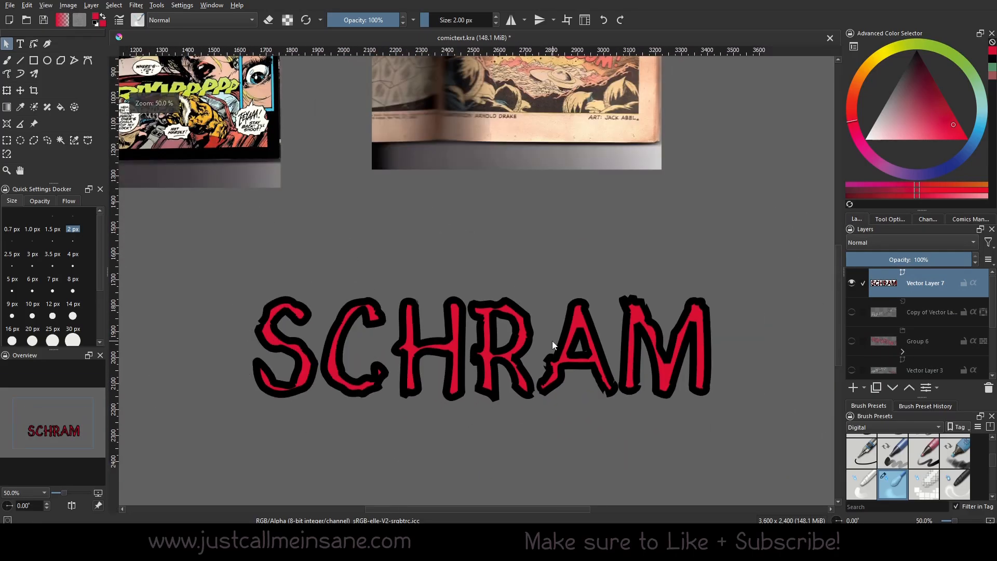
pyautogui.rightClick(928, 292)
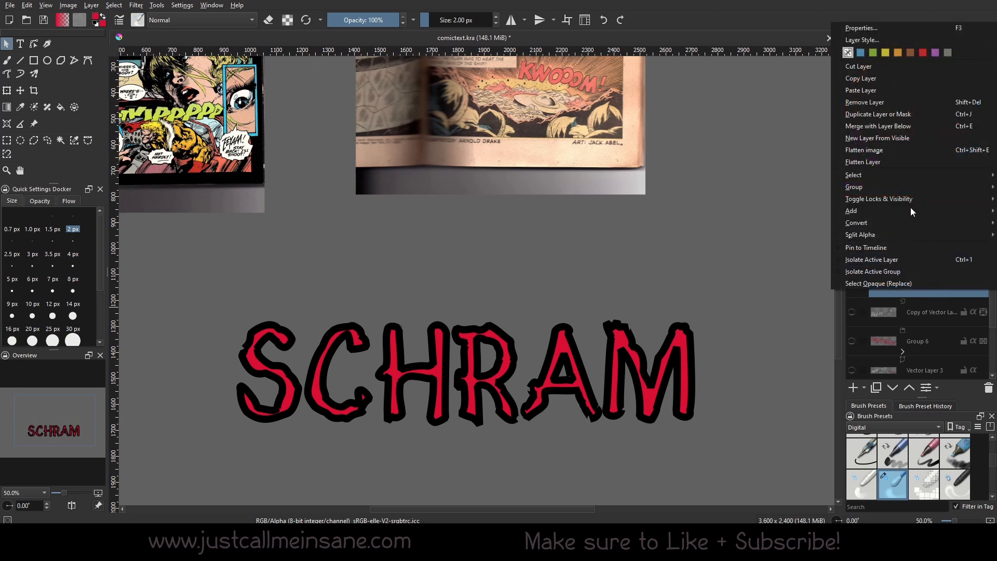
pyautogui.click(882, 114)
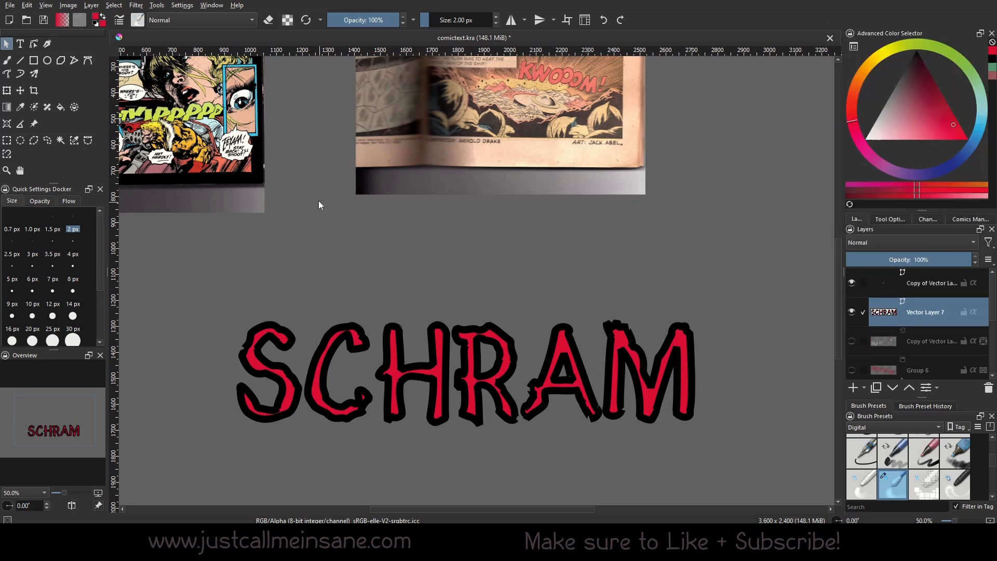
# Examine the black-on-red SCHRAM lettering in the comic page reference and compare it with the outlined letters.
pyautogui.moveTo(319, 205); pyautogui.dragTo(365, 355)
pyautogui.moveTo(508, 344); pyautogui.dragTo(446, 229)
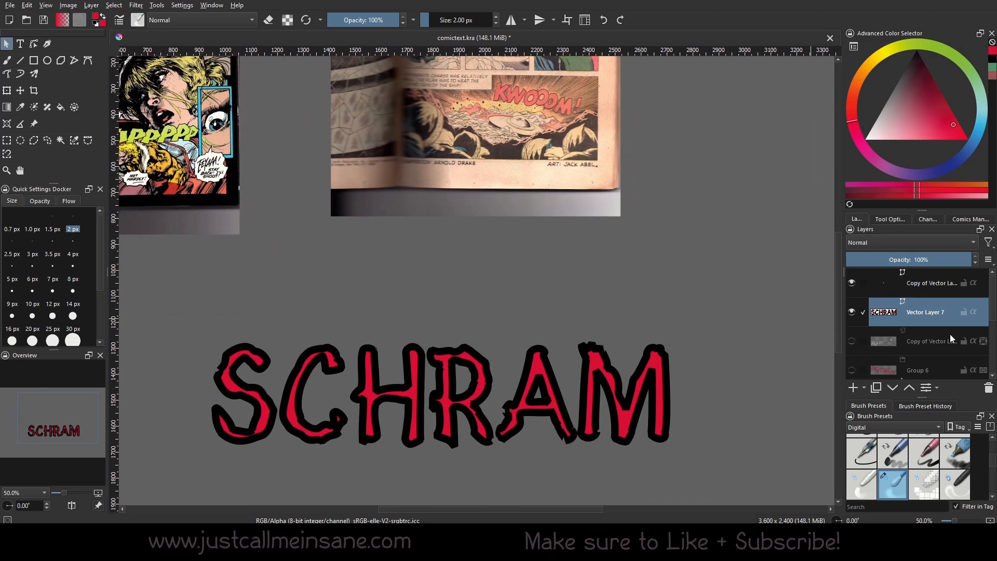
pyautogui.moveTo(232, 162); pyautogui.dragTo(464, 385)
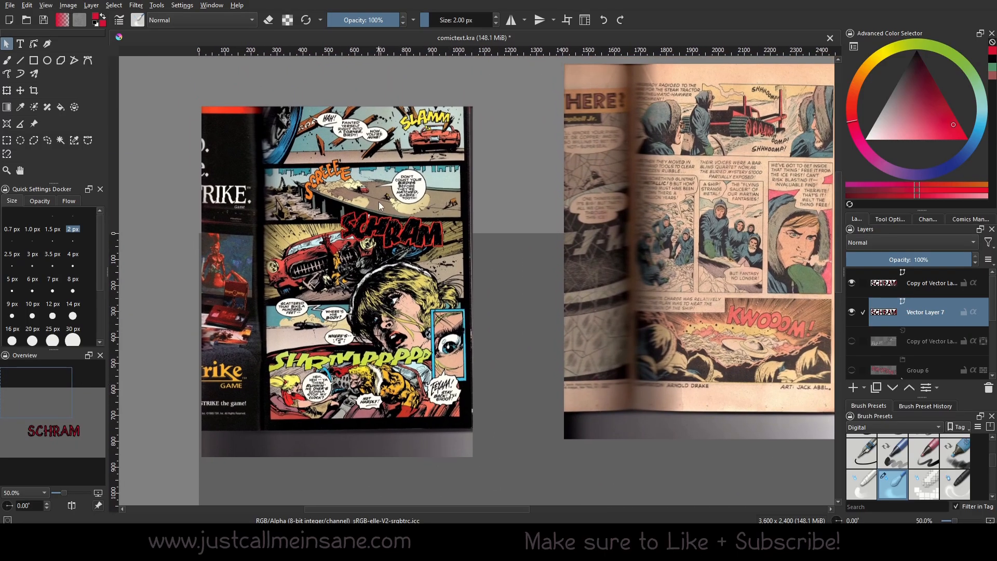
pyautogui.scroll(4, 378, 202)
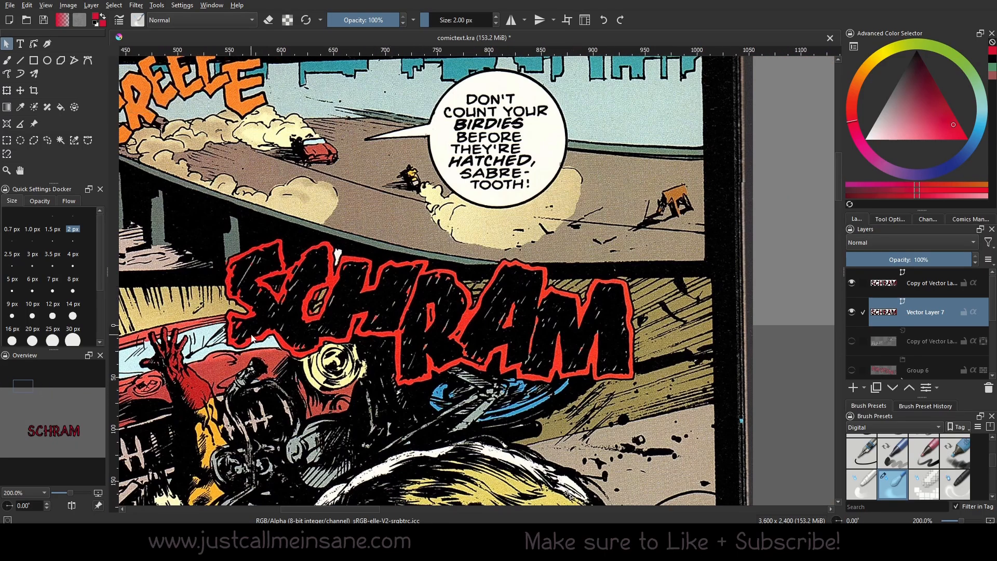
pyautogui.moveTo(456, 395); pyautogui.dragTo(227, 189)
pyautogui.scroll(-3, 546, 377)
pyautogui.moveTo(546, 378); pyautogui.dragTo(432, 191)
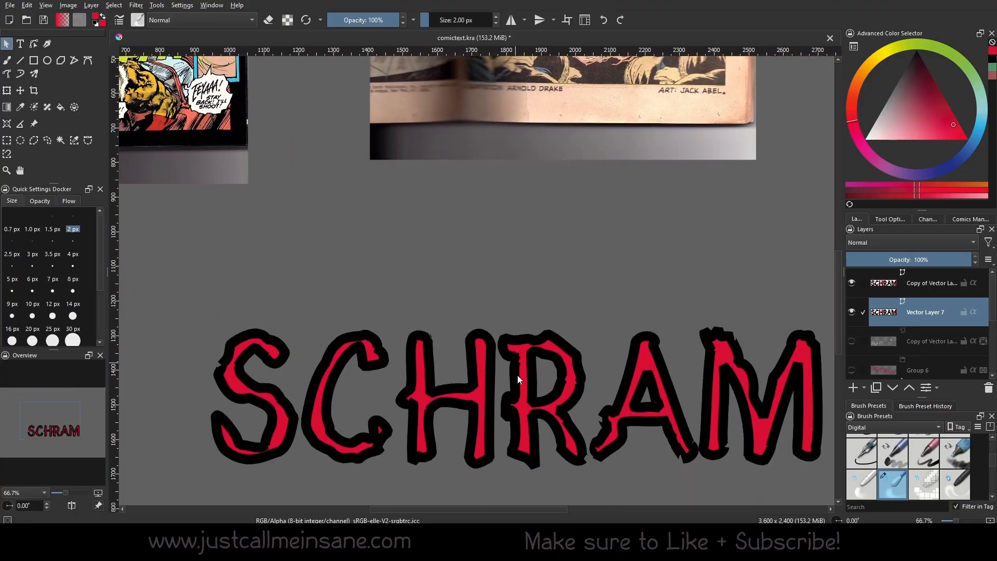
# Reduce the black stroke thickness of the SCHRAM letters on the original Vector Layer 7 to a thin outline.
pyautogui.press('1')
pyautogui.click(889, 222)
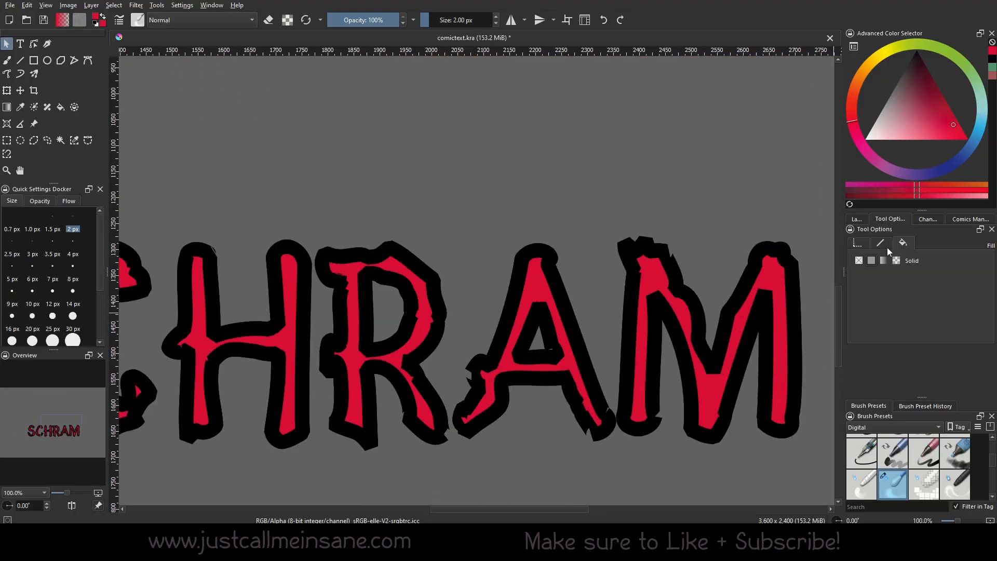
pyautogui.click(729, 358)
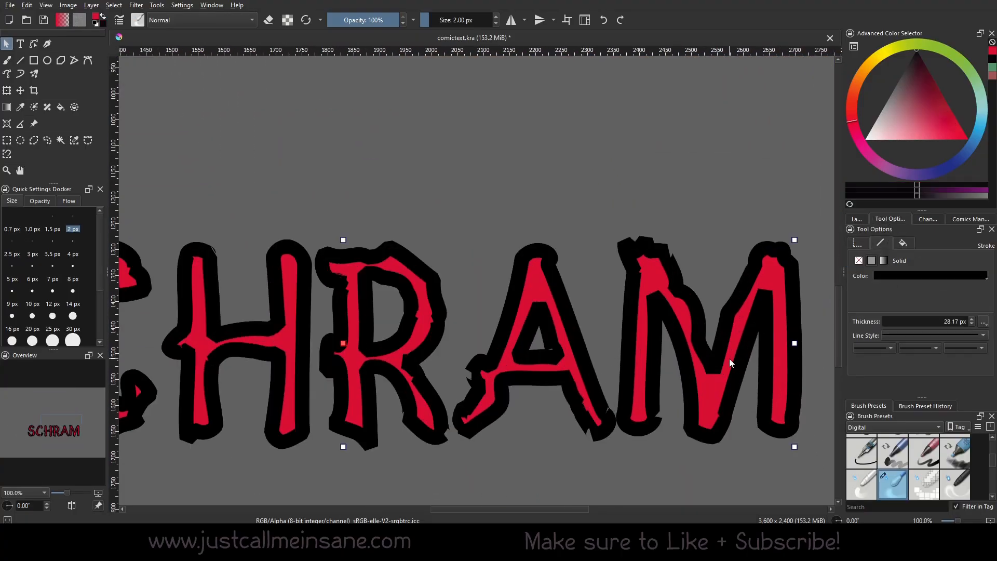
pyautogui.click(971, 324)
pyautogui.click(970, 324)
pyautogui.click(970, 325)
pyautogui.click(970, 324)
pyautogui.click(903, 242)
pyautogui.click(852, 217)
# Select the letters on the duplicated layer and give them a solid red fill with no outline.
pyautogui.click(907, 292)
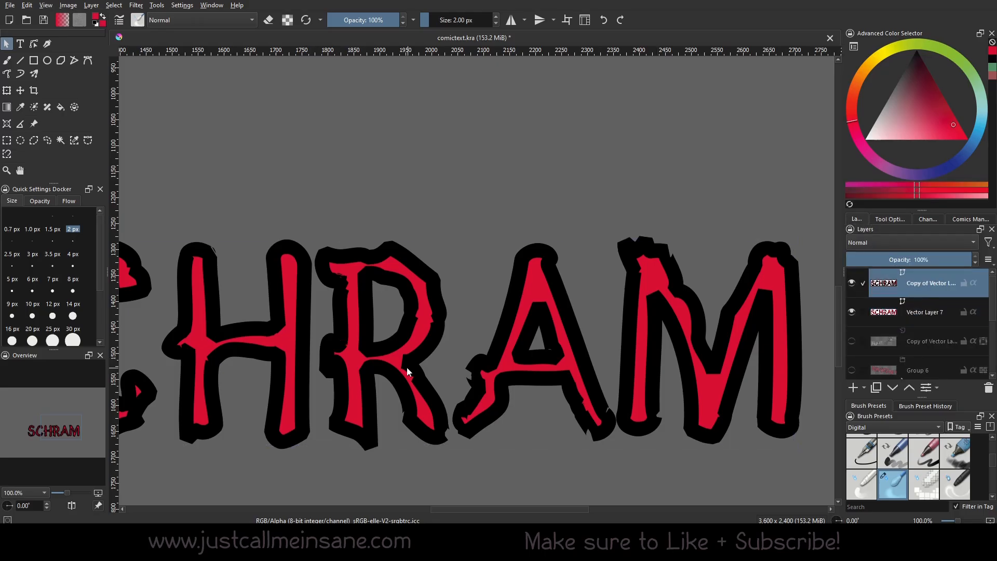
pyautogui.scroll(-1, 406, 367)
pyautogui.moveTo(407, 367); pyautogui.dragTo(545, 341)
pyautogui.click(545, 341)
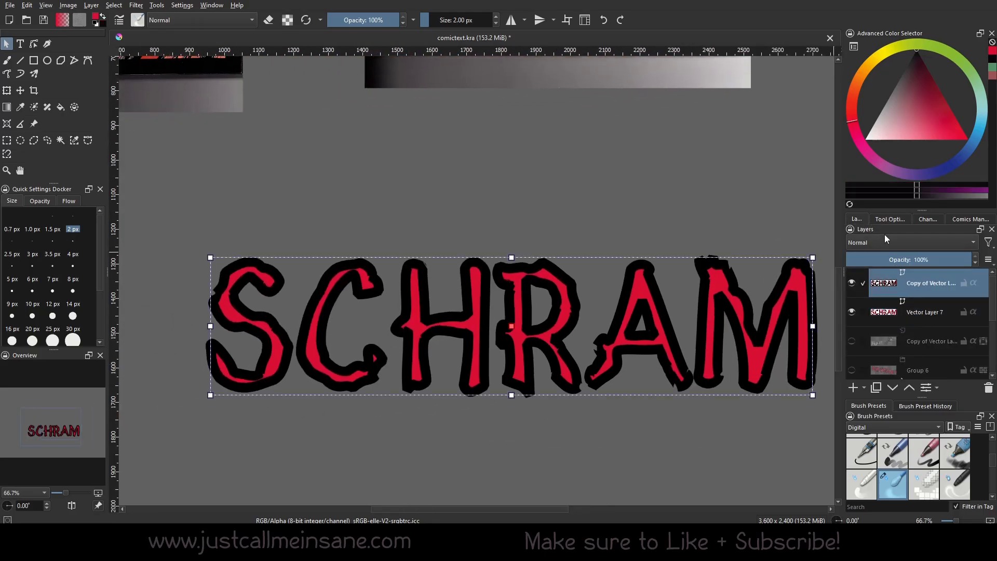
pyautogui.click(889, 218)
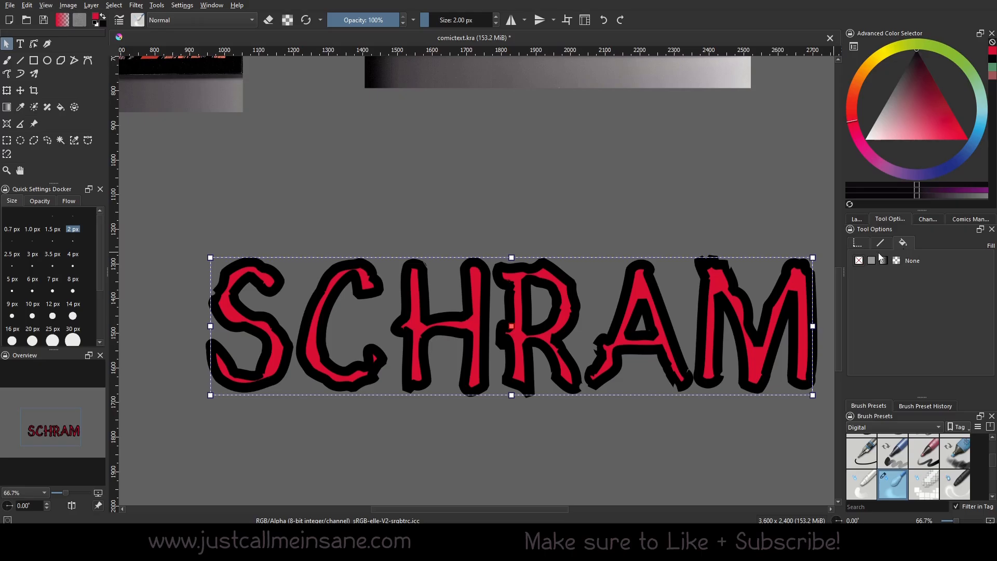
pyautogui.click(870, 261)
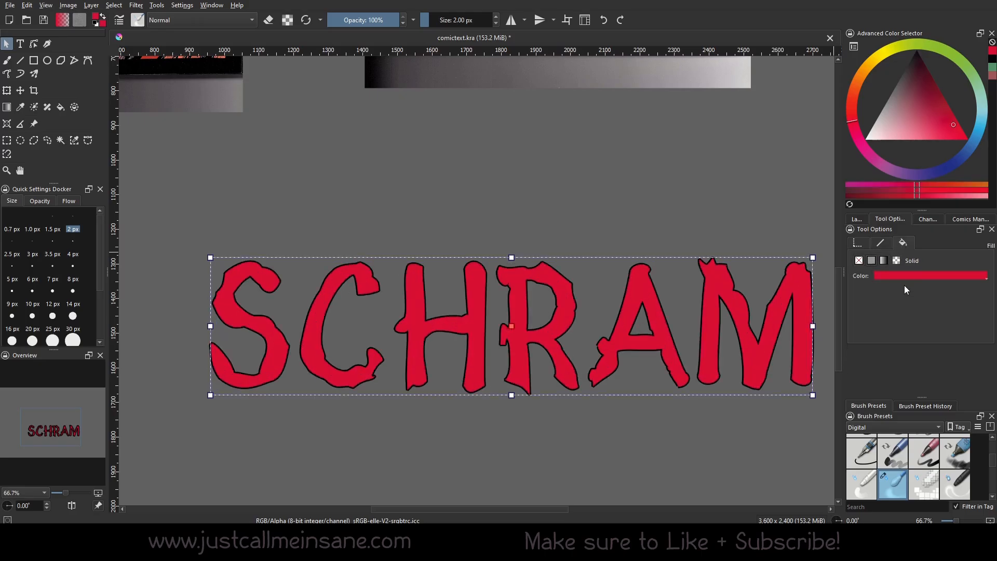
# Shrink the duplicated SCHRAM letters slightly and change their fill color to black.
pyautogui.moveTo(211, 258); pyautogui.dragTo(219, 262)
pyautogui.moveTo(812, 262); pyautogui.dragTo(809, 262)
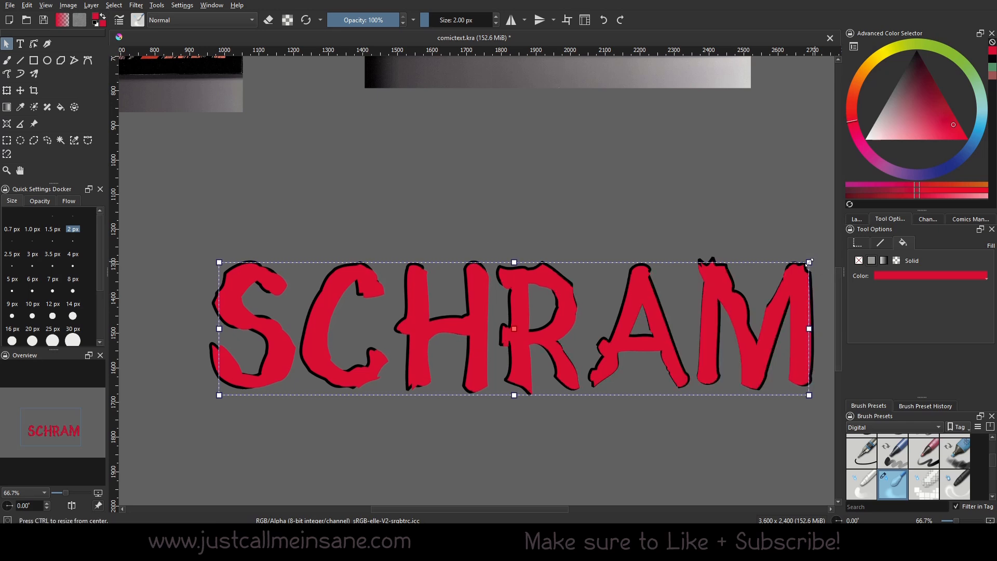
pyautogui.click(908, 274)
pyautogui.click(981, 302)
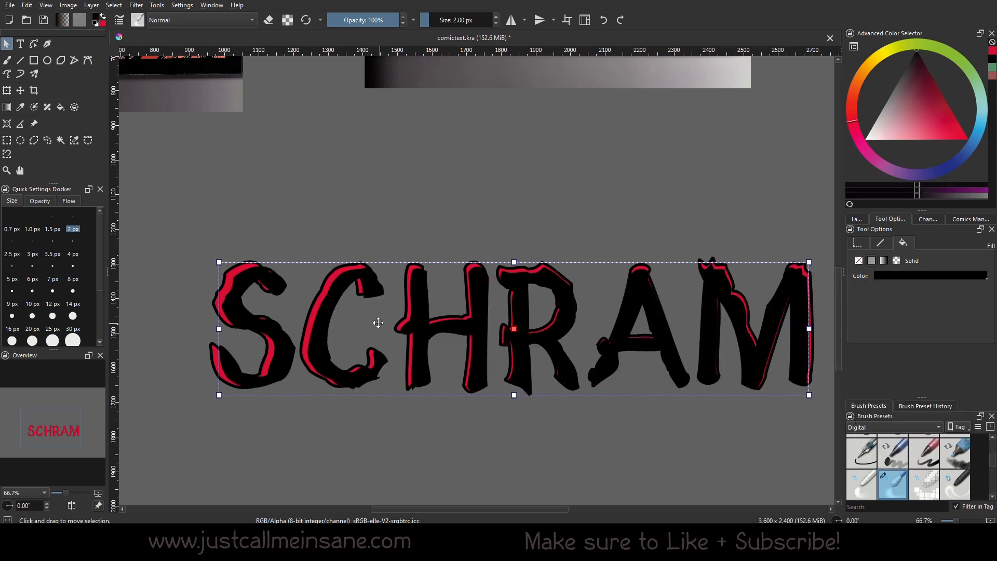
# Scale the black SCHRAM copy down further and reposition it over the red letters.
pyautogui.moveTo(219, 262); pyautogui.dragTo(241, 271)
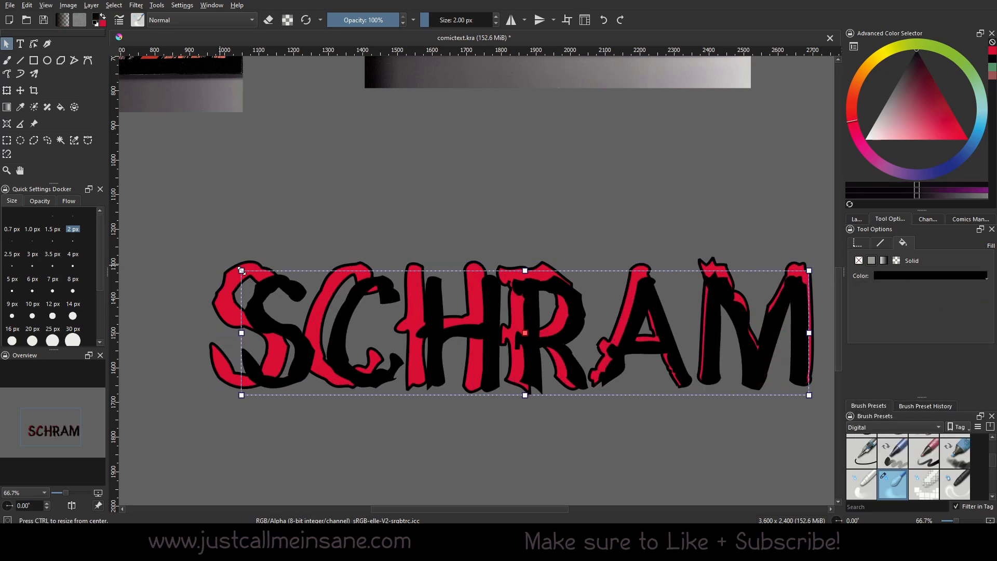
pyautogui.moveTo(450, 308); pyautogui.dragTo(451, 327)
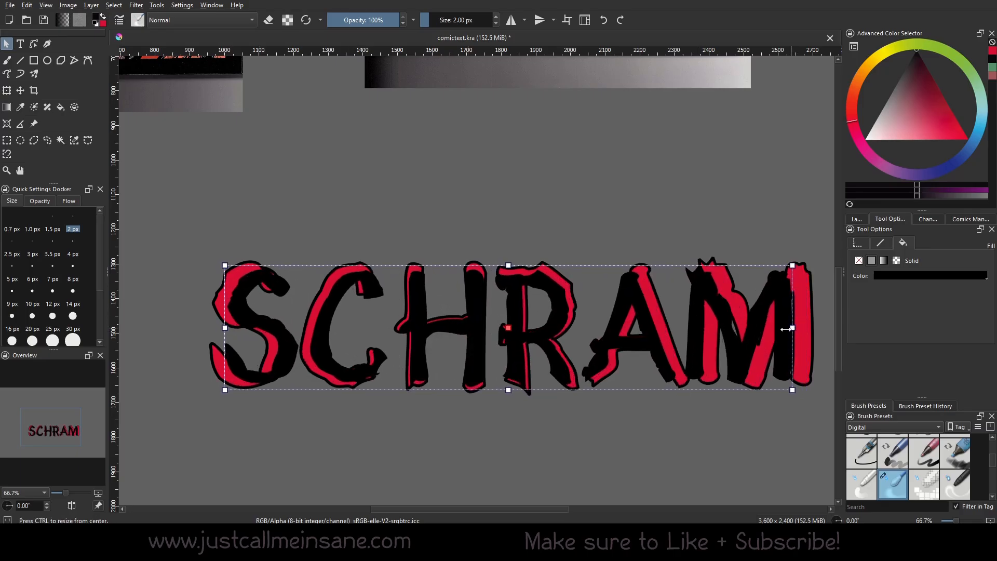
pyautogui.moveTo(793, 327); pyautogui.dragTo(774, 328)
pyautogui.moveTo(641, 344); pyautogui.dragTo(659, 341)
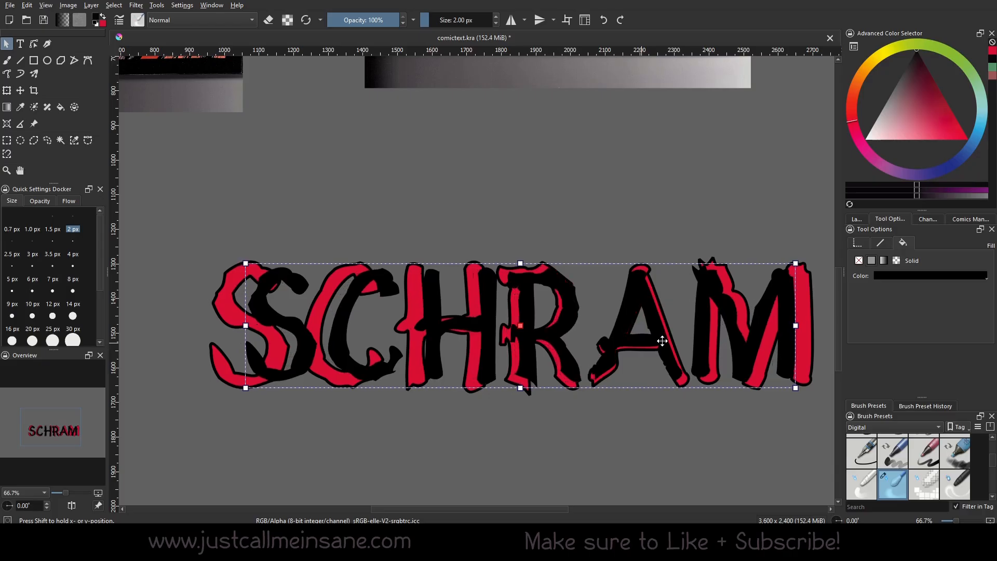
# Select all nodes of the black S and shift the letter back over the red S.
pyautogui.doubleClick(278, 329)
pyautogui.moveTo(174, 218); pyautogui.dragTo(326, 410)
pyautogui.keyDown('ctrl'); pyautogui.scroll(2, 312, 363); pyautogui.keyUp('ctrl')
pyautogui.moveTo(326, 308); pyautogui.dragTo(264, 301)
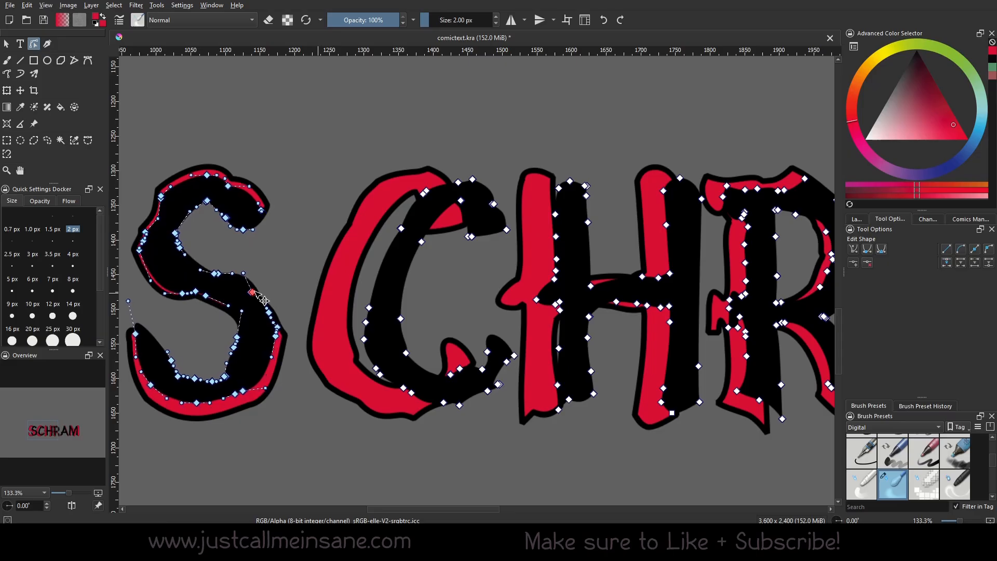
# Nudge the nodes along the black S's upper curve inward so it fits within the red S.
pyautogui.scroll(2, 237, 164)
pyautogui.moveTo(180, 115); pyautogui.dragTo(231, 302)
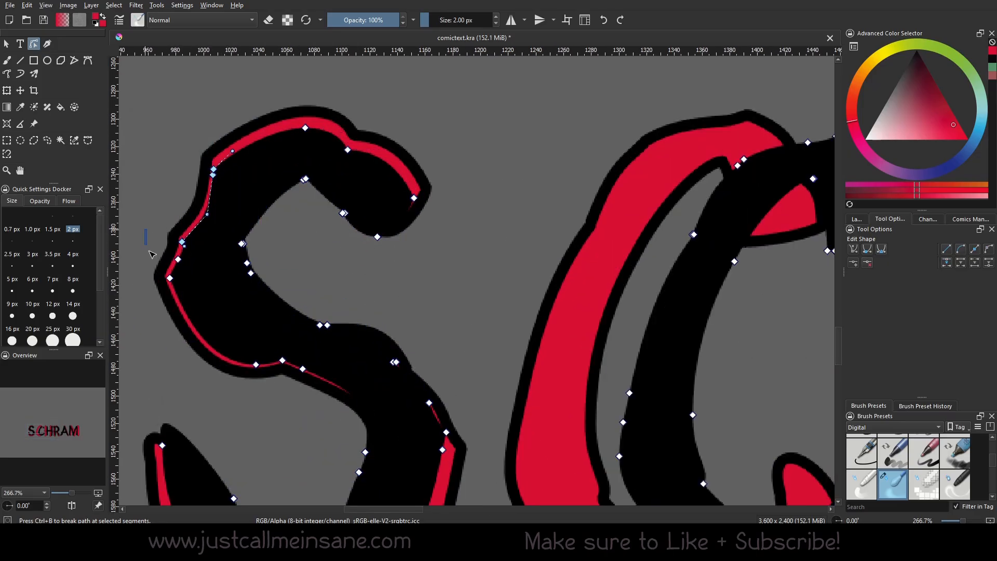
pyautogui.moveTo(149, 251); pyautogui.dragTo(198, 330)
pyautogui.moveTo(181, 242); pyautogui.dragTo(189, 241)
pyautogui.moveTo(277, 96); pyautogui.dragTo(350, 154)
pyautogui.moveTo(426, 240); pyautogui.dragTo(295, 202)
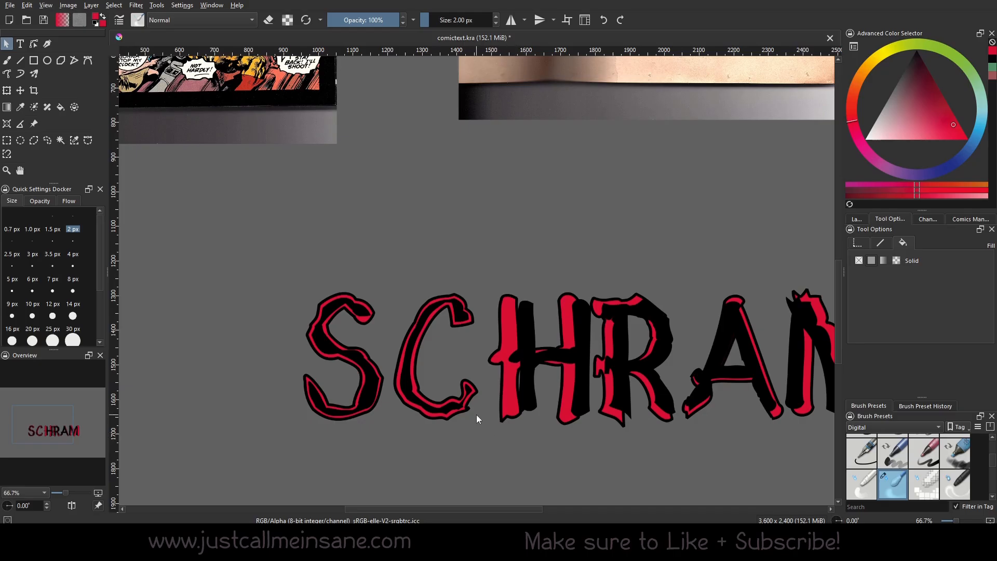
pyautogui.moveTo(657, 397); pyautogui.dragTo(640, 433)
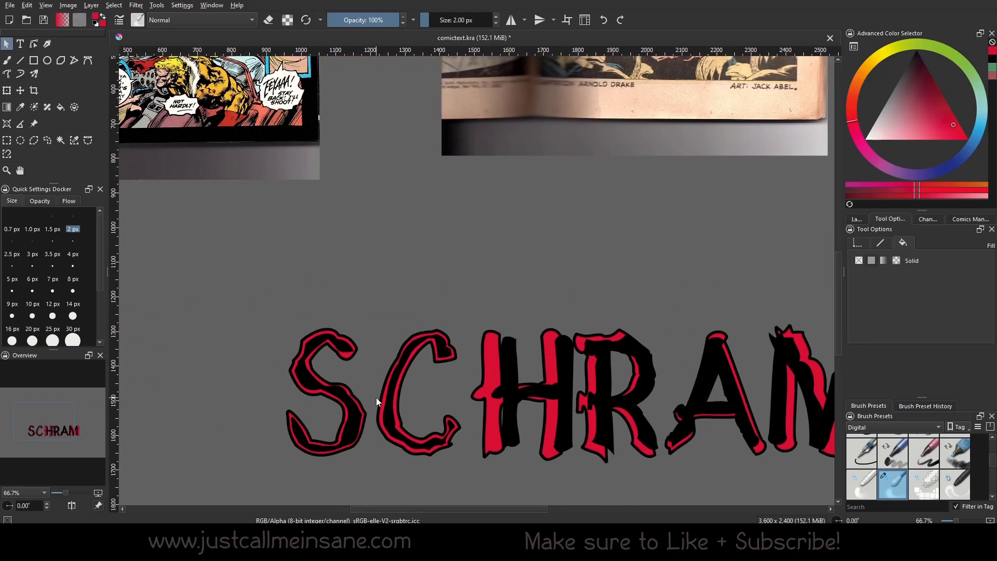
pyautogui.moveTo(280, 215); pyautogui.dragTo(285, 181)
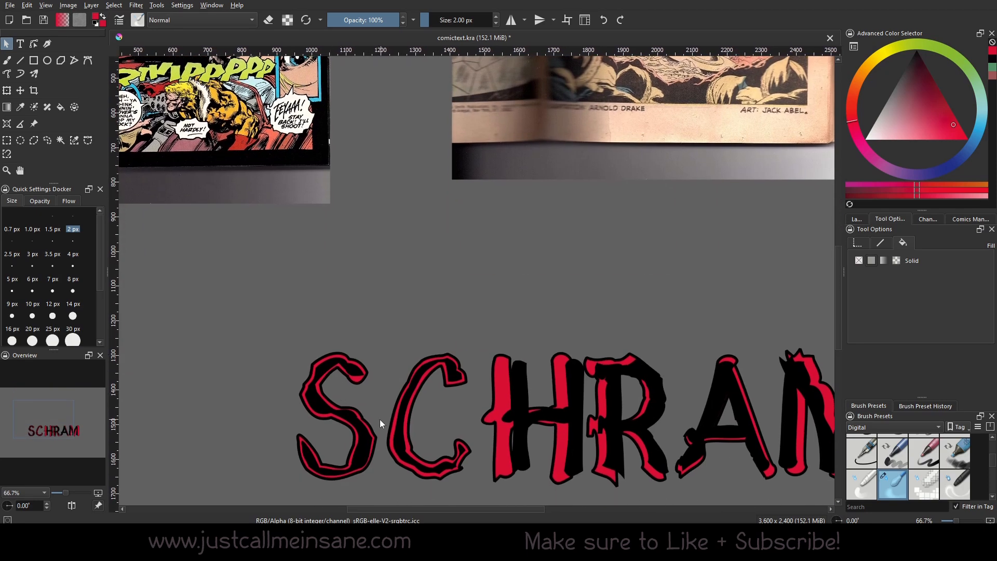
pyautogui.doubleClick(355, 424)
pyautogui.scroll(2, 355, 424)
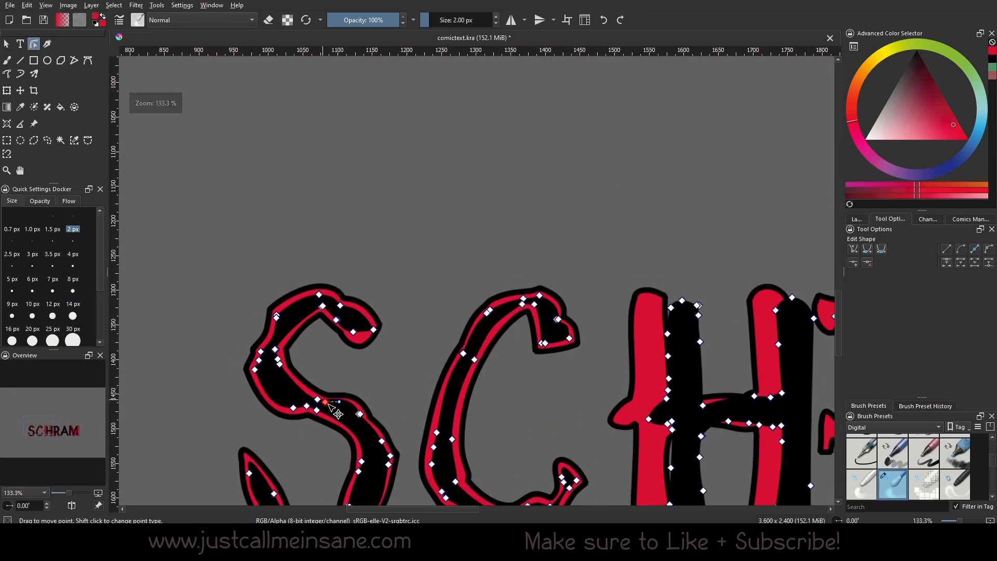
pyautogui.doubleClick(395, 365)
pyautogui.click(394, 363)
pyautogui.scroll(-2, 394, 363)
pyautogui.moveTo(460, 308); pyautogui.dragTo(454, 208)
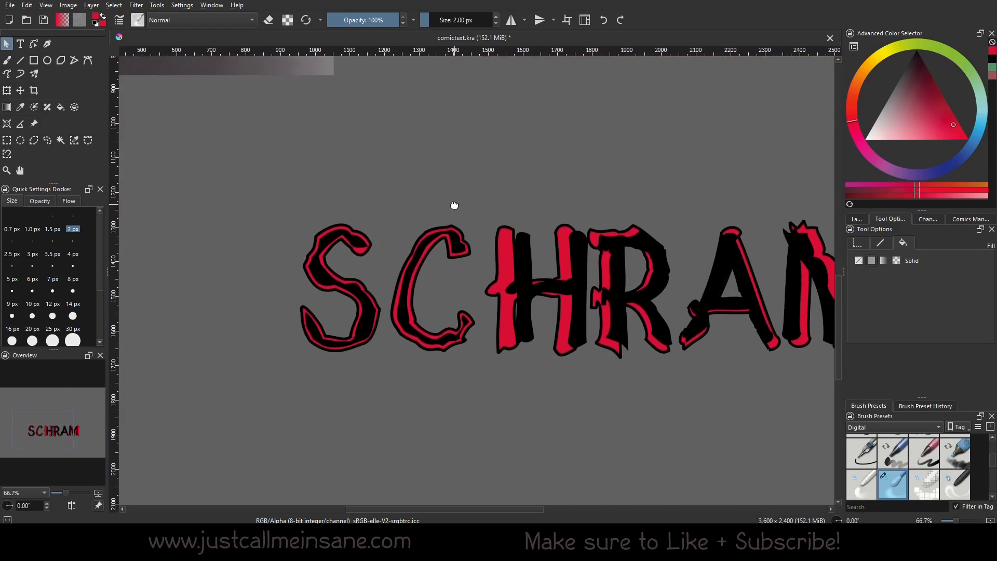
pyautogui.doubleClick(420, 259)
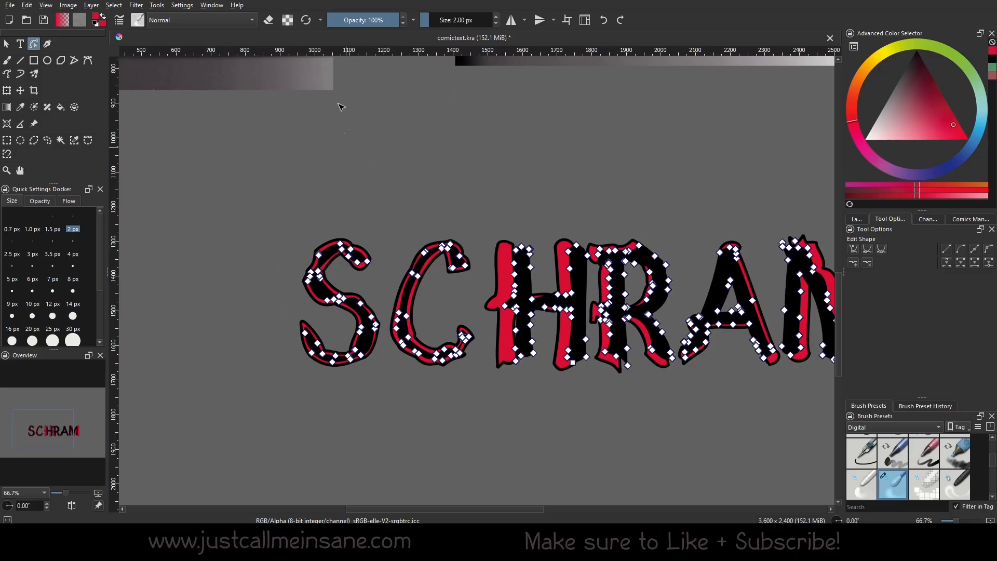
pyautogui.moveTo(341, 107); pyautogui.dragTo(345, 293)
# Open the red letters on Vector Layer 7 for node editing and pull the S's lower curve outward to meet the C.
pyautogui.click(864, 219)
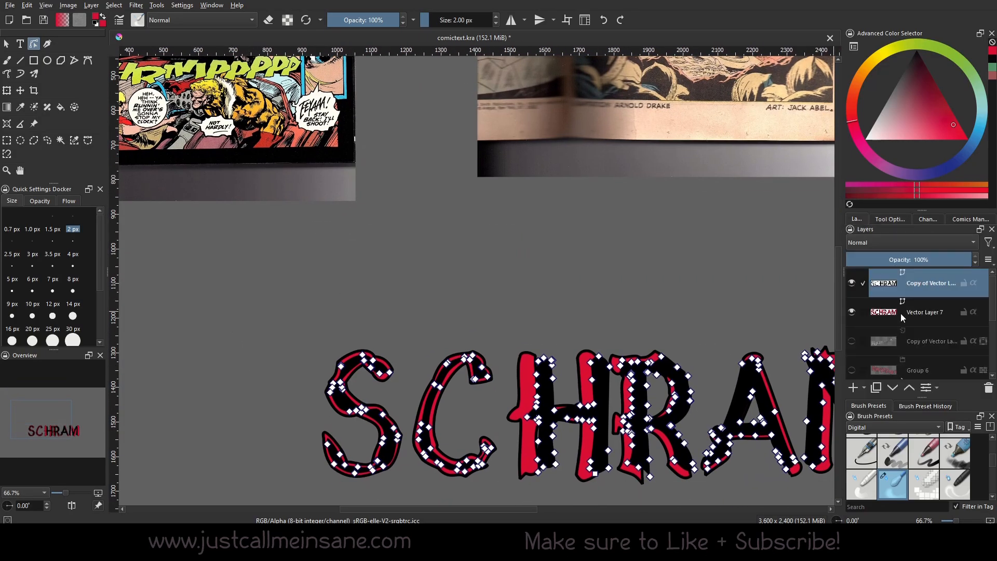
pyautogui.click(900, 313)
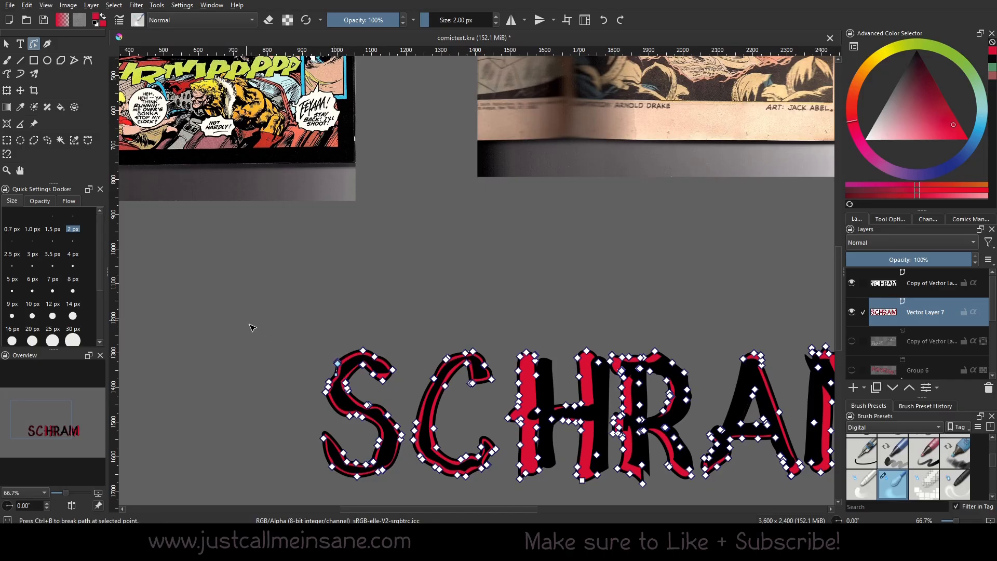
pyautogui.moveTo(244, 315); pyautogui.dragTo(411, 503)
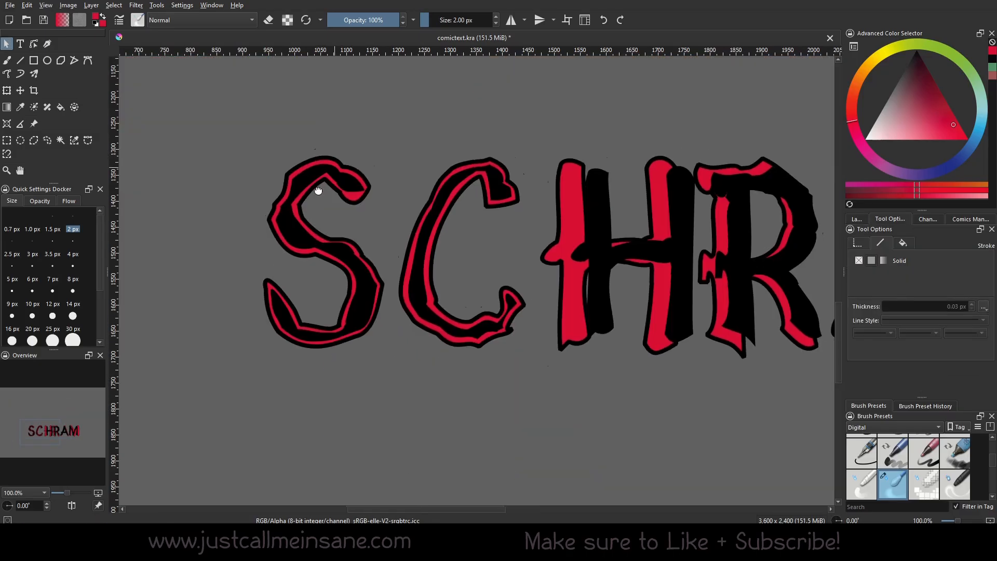
pyautogui.moveTo(319, 190); pyautogui.dragTo(295, 244)
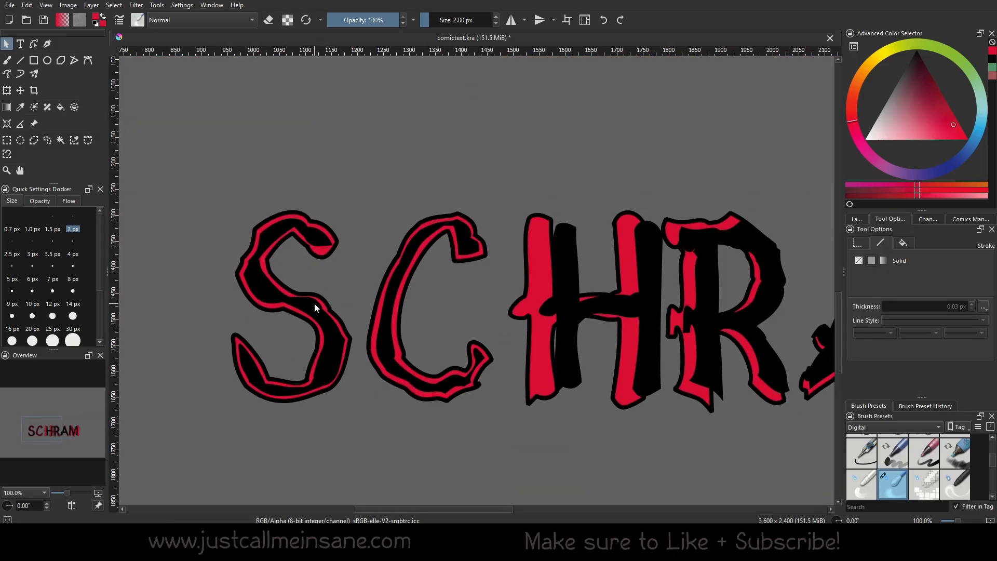
pyautogui.doubleClick(347, 328)
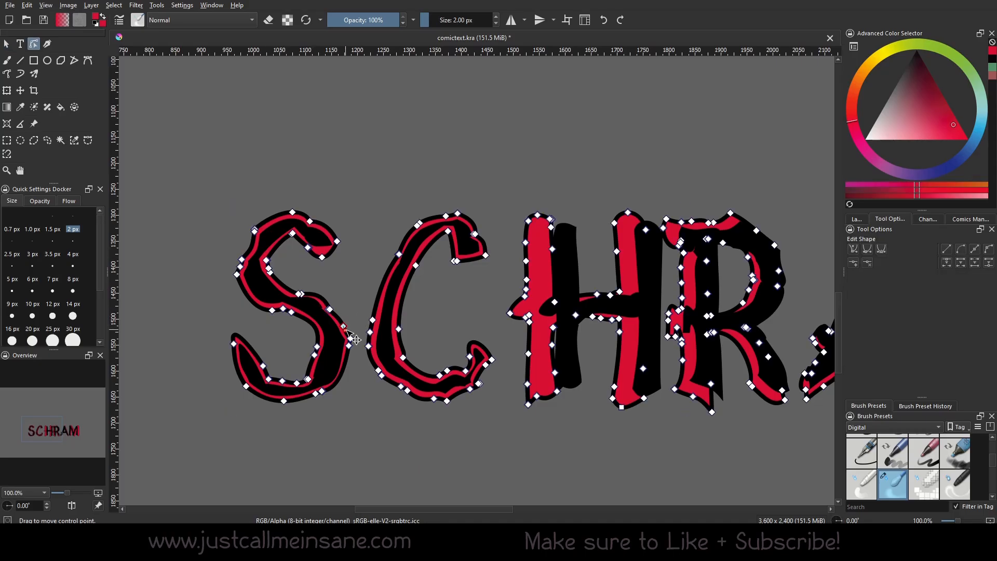
pyautogui.scroll(1, 357, 328)
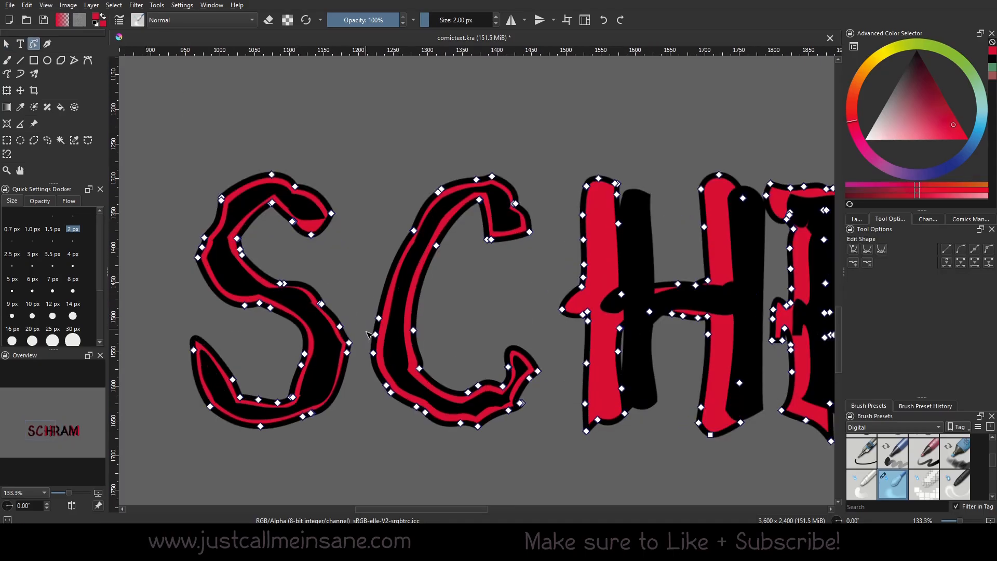
pyautogui.scroll(1, 366, 328)
pyautogui.moveTo(347, 340); pyautogui.dragTo(371, 335)
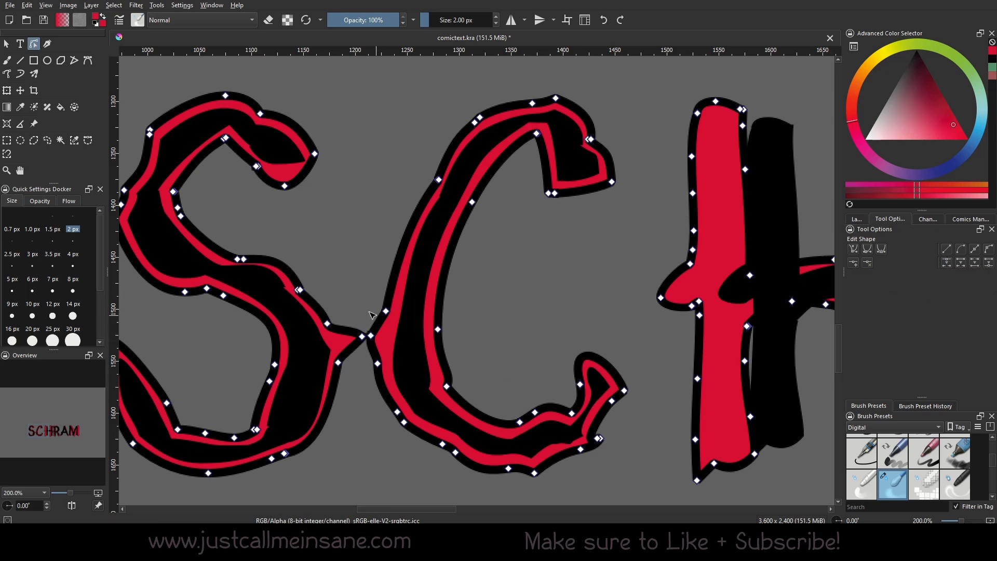
# Break the red S outline at the protruding node and move its two loose ends apart.
pyautogui.click(362, 336)
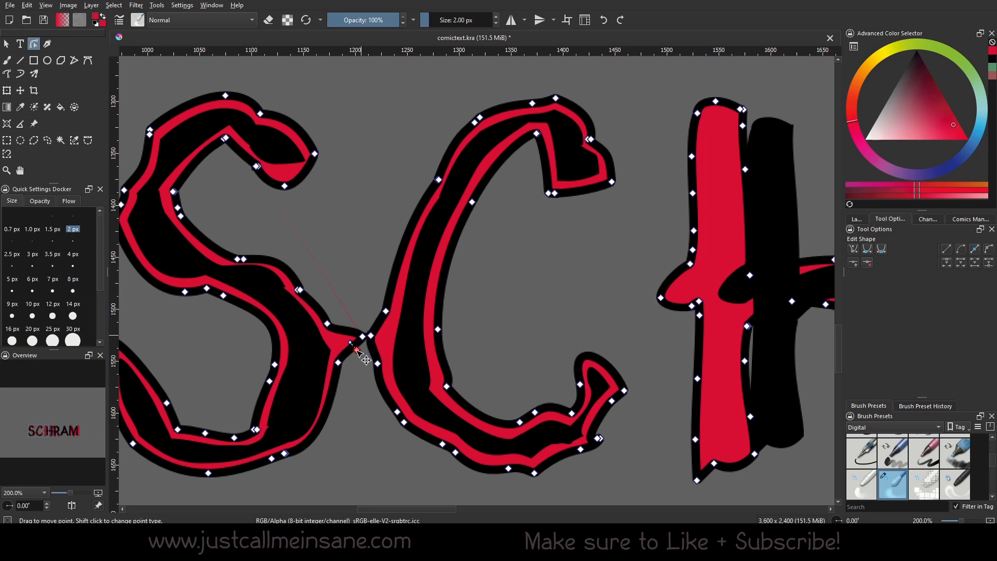
pyautogui.moveTo(359, 344); pyautogui.dragTo(288, 253)
pyautogui.scroll(2, 342, 287)
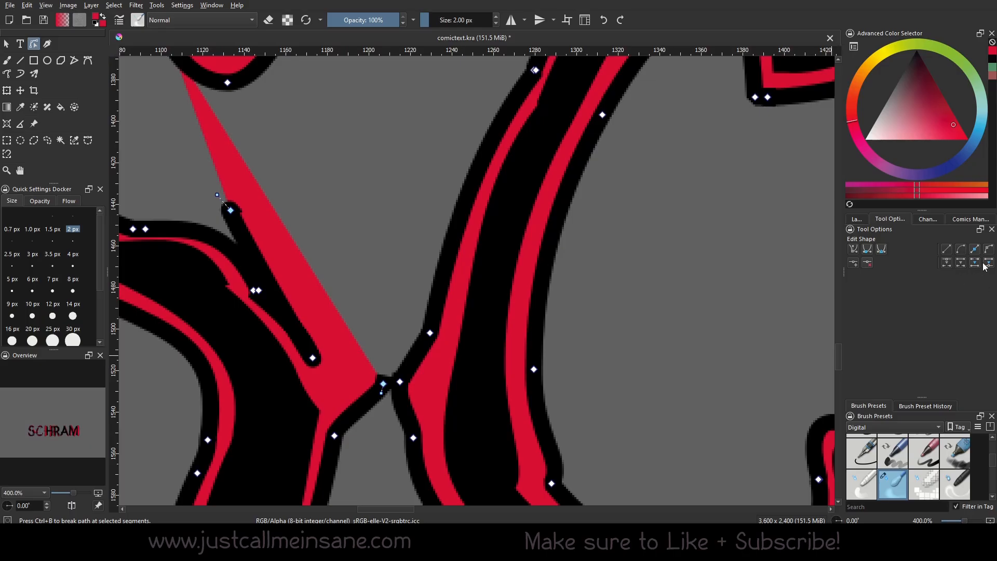
pyautogui.hotkey('ctrl', 'z')
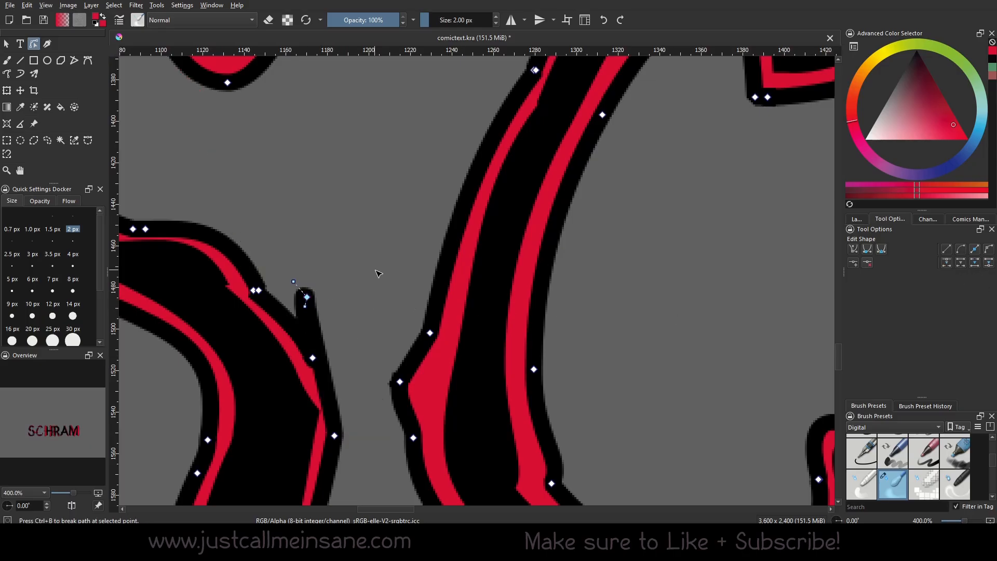
pyautogui.hotkey('ctrl', 'z')
pyautogui.click(989, 261)
pyautogui.hotkey('ctrl', 'z')
pyautogui.click(358, 356)
pyautogui.moveTo(383, 384); pyautogui.dragTo(363, 390)
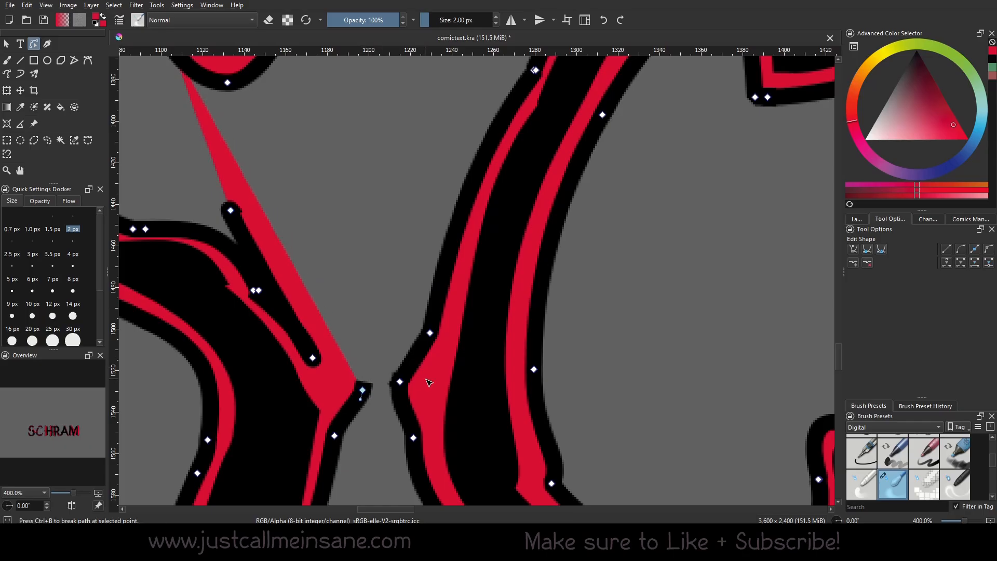
# Break the red C outline at the node facing the S and move the upper loose end upward.
pyautogui.click(399, 381)
pyautogui.click(430, 333)
pyautogui.click(948, 265)
pyautogui.moveTo(430, 333); pyautogui.dragTo(419, 295)
# Bring the S's upper loose end to the C's upper loose end, merge them, and adjust the merged node's position.
pyautogui.moveTo(228, 212); pyautogui.dragTo(277, 241)
pyautogui.hotkey('ctrl', 'z')
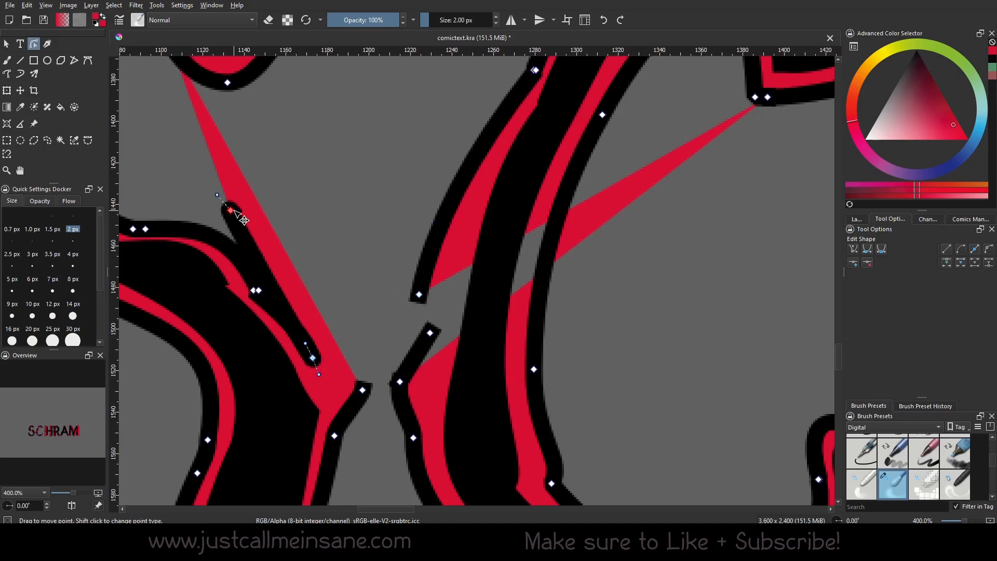
pyautogui.moveTo(231, 212); pyautogui.dragTo(347, 255)
pyautogui.hotkey('ctrl', 'z')
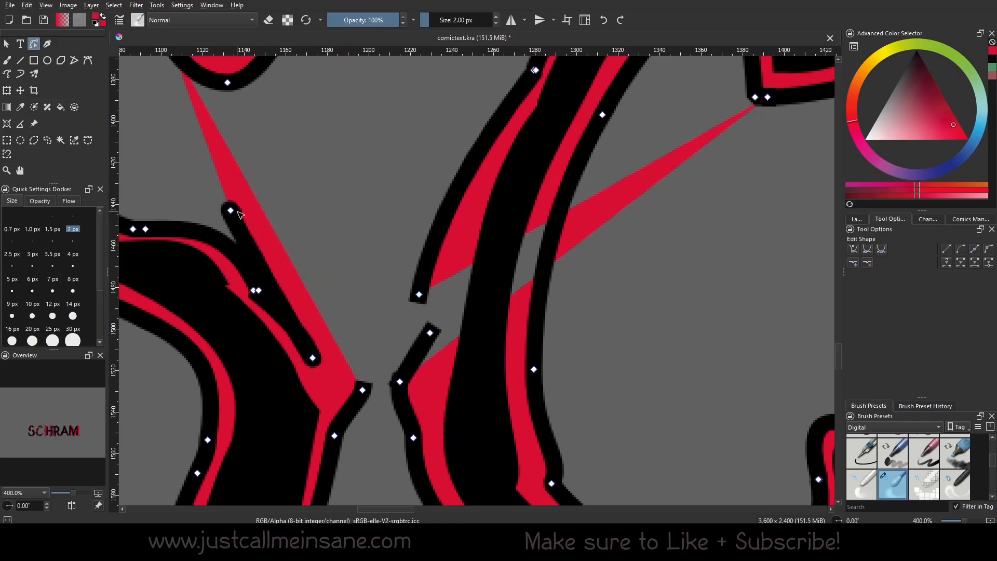
pyautogui.moveTo(231, 210); pyautogui.dragTo(393, 301)
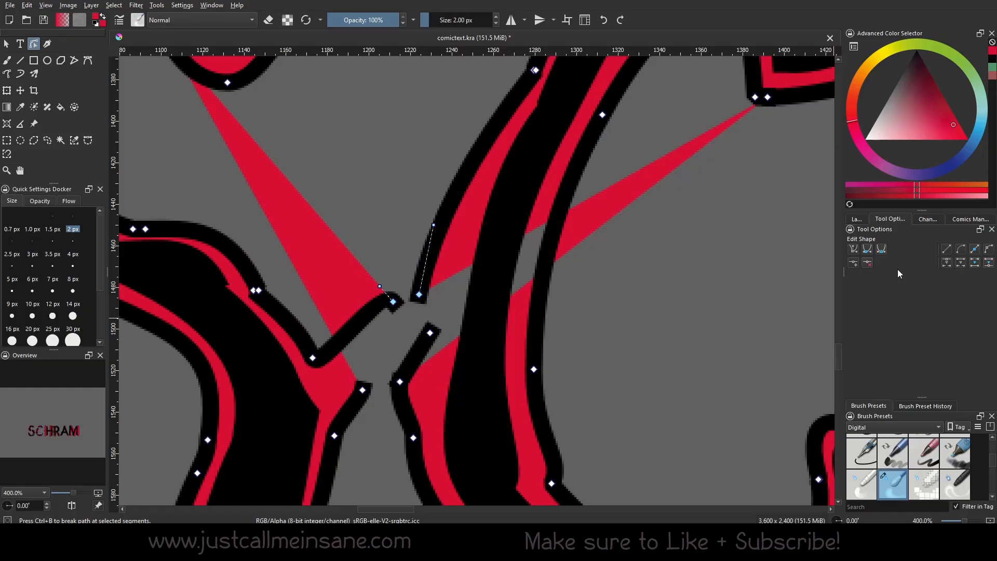
pyautogui.click(989, 263)
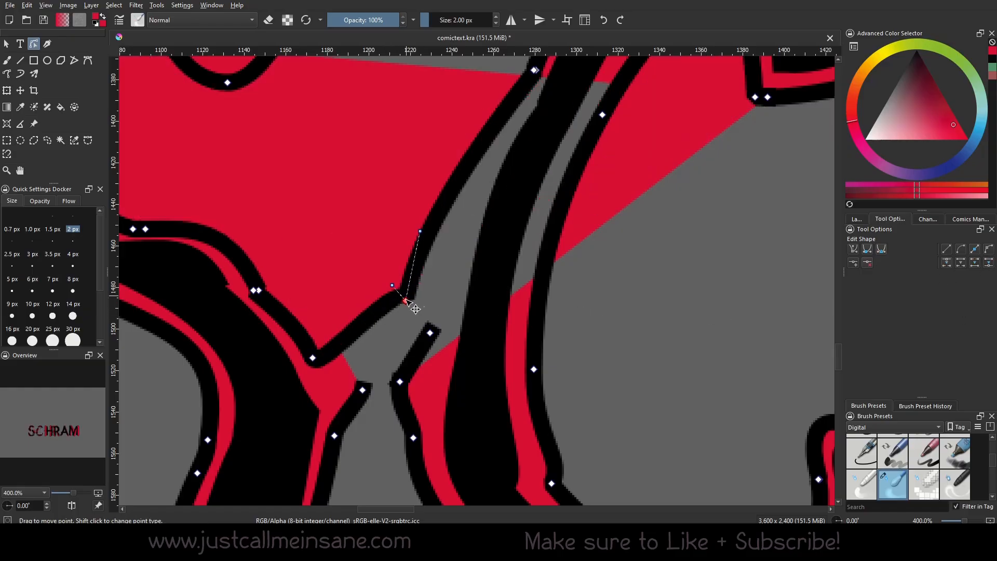
pyautogui.moveTo(406, 299); pyautogui.dragTo(383, 309)
# Bring the C's lower loose end to the S's lower loose end and merge the two nodes.
pyautogui.moveTo(429, 334); pyautogui.dragTo(373, 380)
pyautogui.click(362, 389)
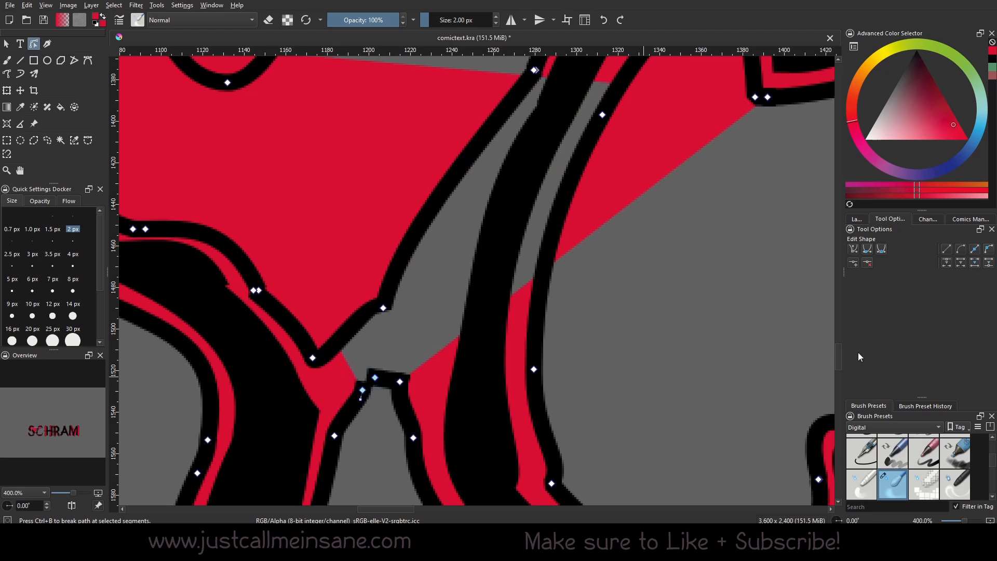
pyautogui.scroll(-1, 385, 283)
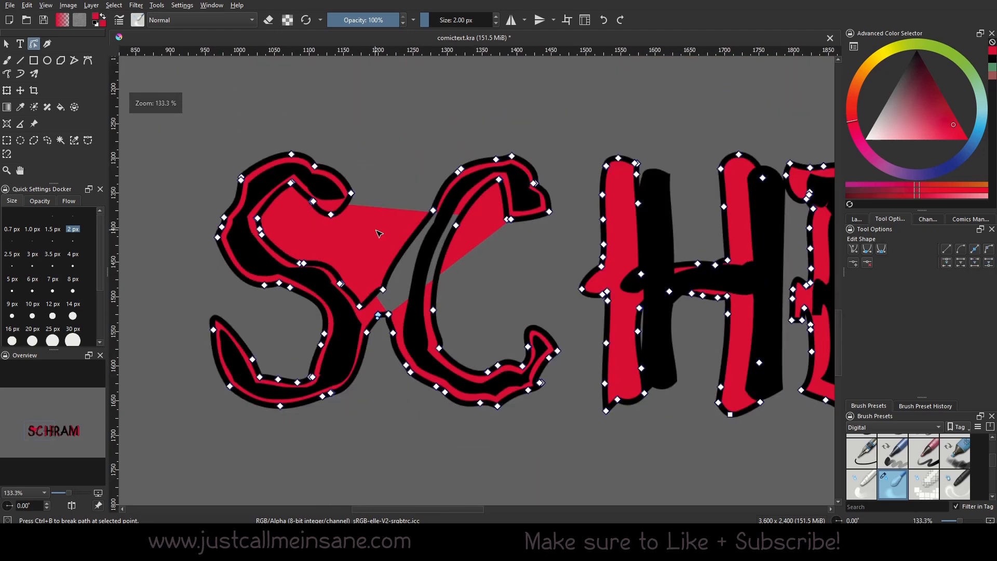
pyautogui.scroll(2, 456, 356)
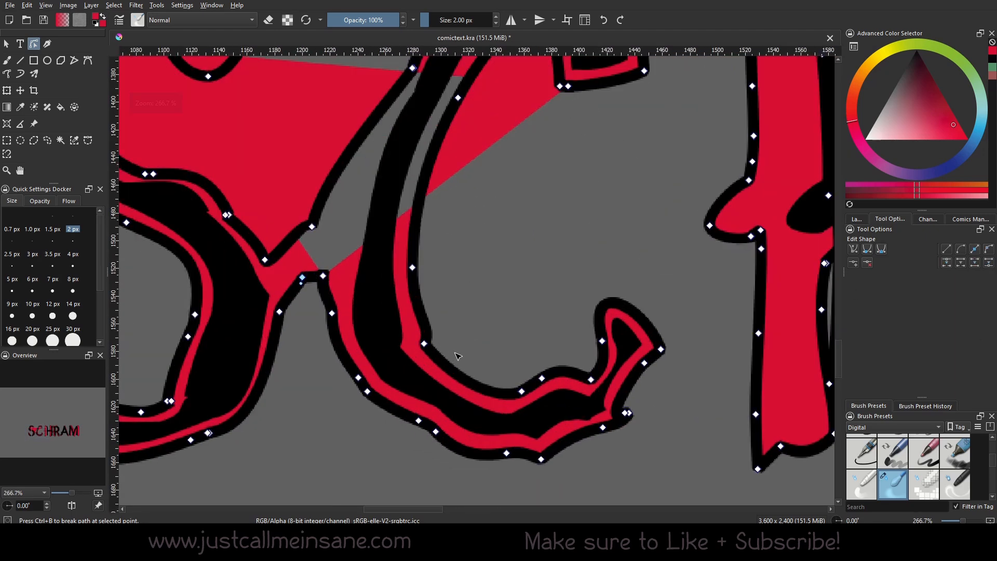
pyautogui.moveTo(401, 290); pyautogui.dragTo(459, 404)
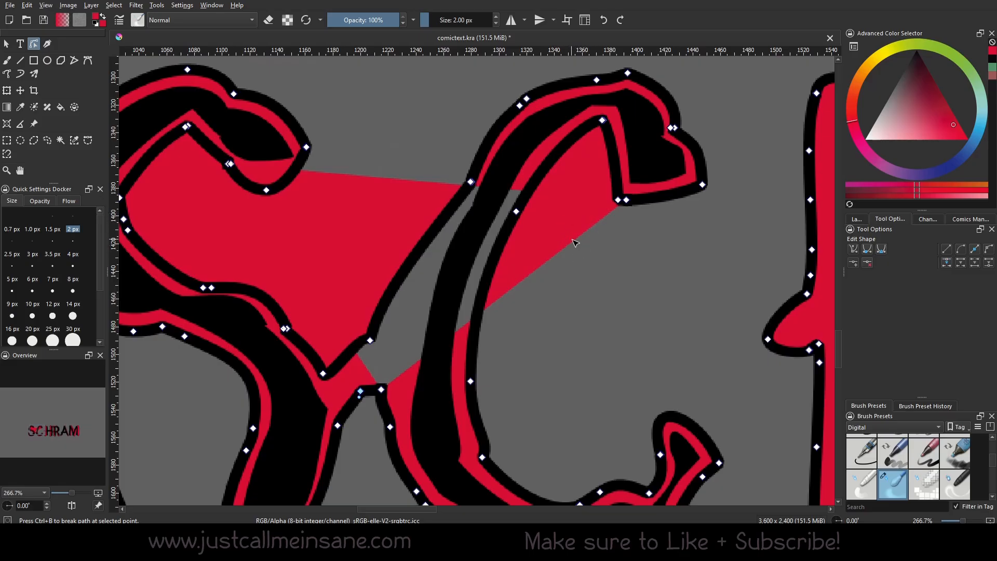
# Undo the node merging, path breaks and node moves made on the red S and C.
pyautogui.hotkey('ctrl', 'z')
pyautogui.hotkey('ctrl', 'z')
pyautogui.hotkey('ctrl', 'z')
pyautogui.hotkey('ctrl', 'z')
pyautogui.hotkey('ctrl', 'z')
pyautogui.hotkey('ctrl', 'z')
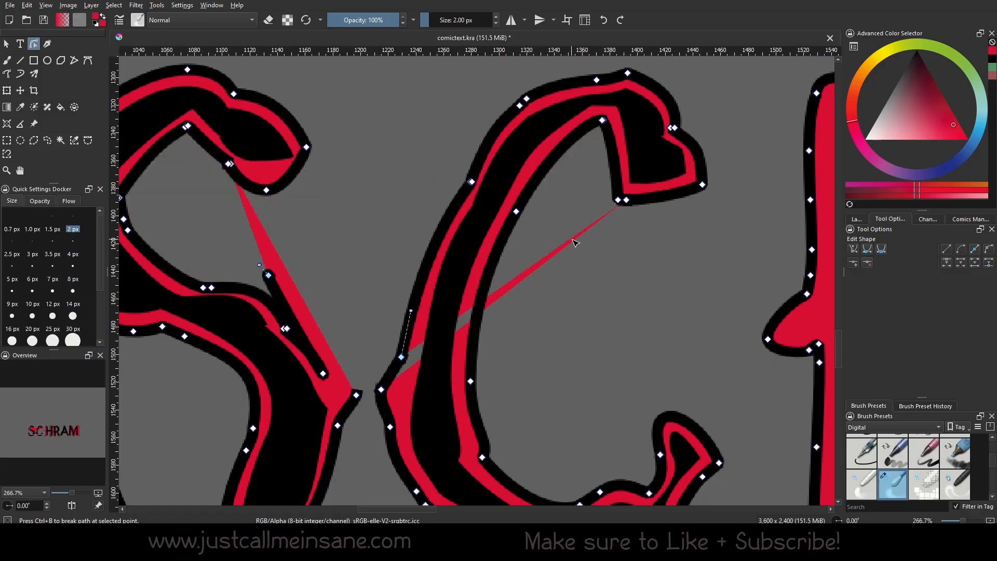
pyautogui.hotkey('ctrl', 'z')
pyautogui.hotkey('ctrl', 'z')
pyautogui.hotkey('ctrl', 'z')
pyautogui.hotkey('ctrl', 'z')
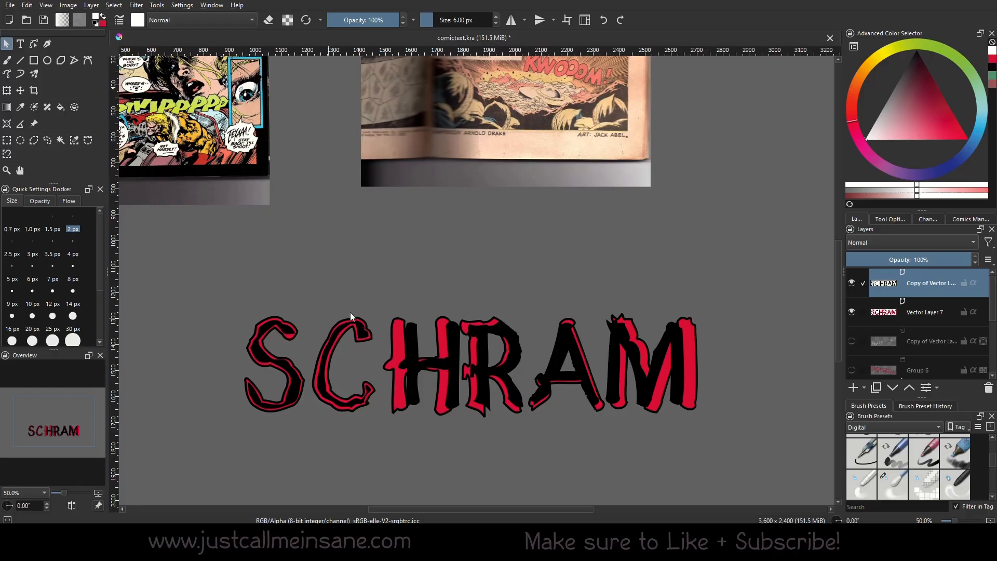
# Convert the black SCHRAM copy's vector layer to a paint layer and choose the Eraser Circle brush.
pyautogui.rightClick(935, 291)
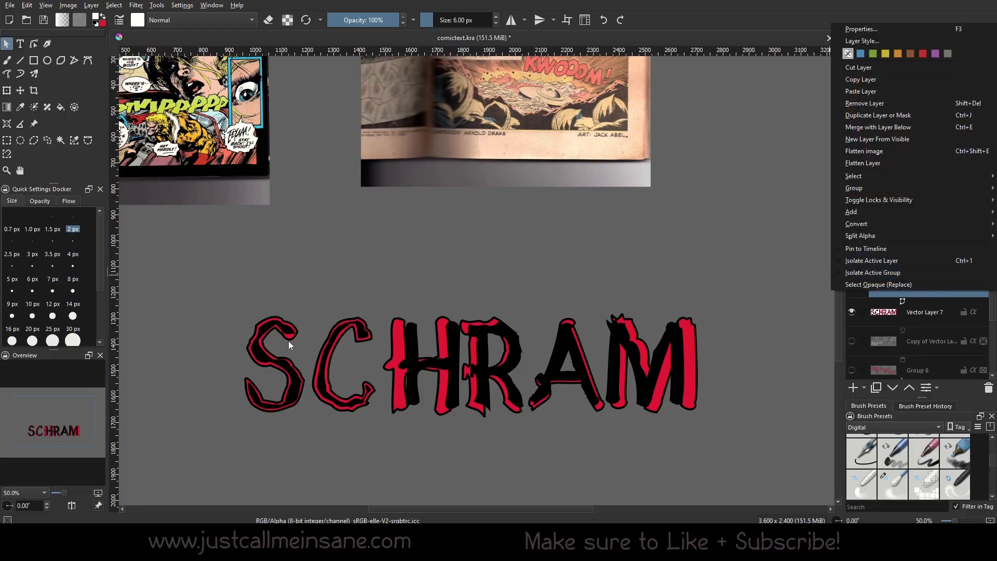
pyautogui.moveTo(862, 224)
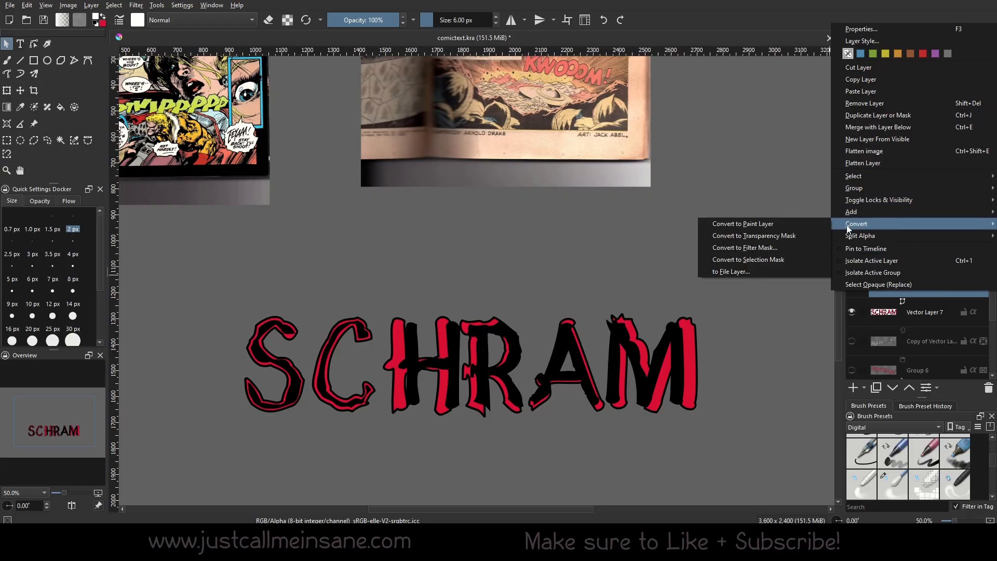
pyautogui.click(747, 223)
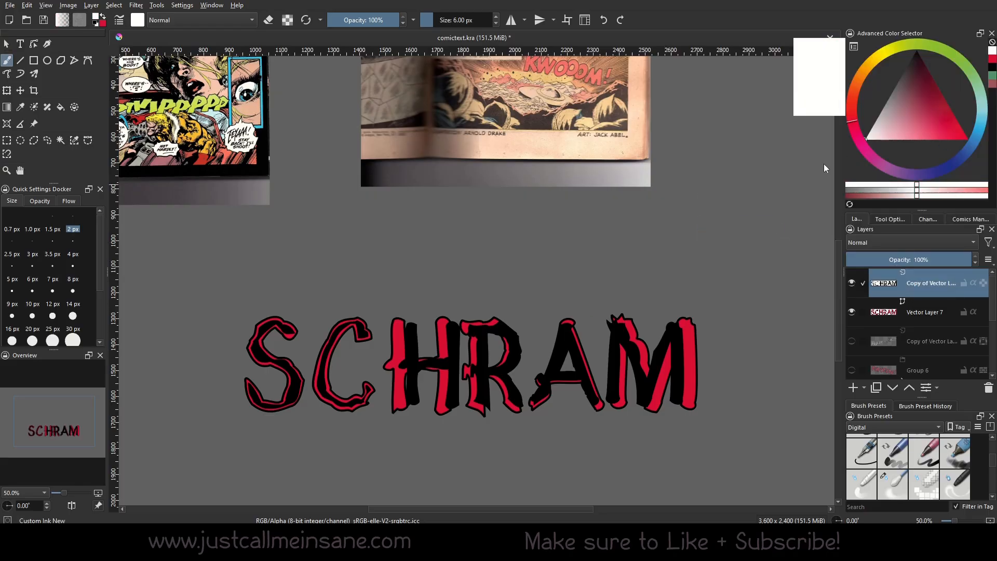
pyautogui.rightClick(798, 218)
pyautogui.click(727, 143)
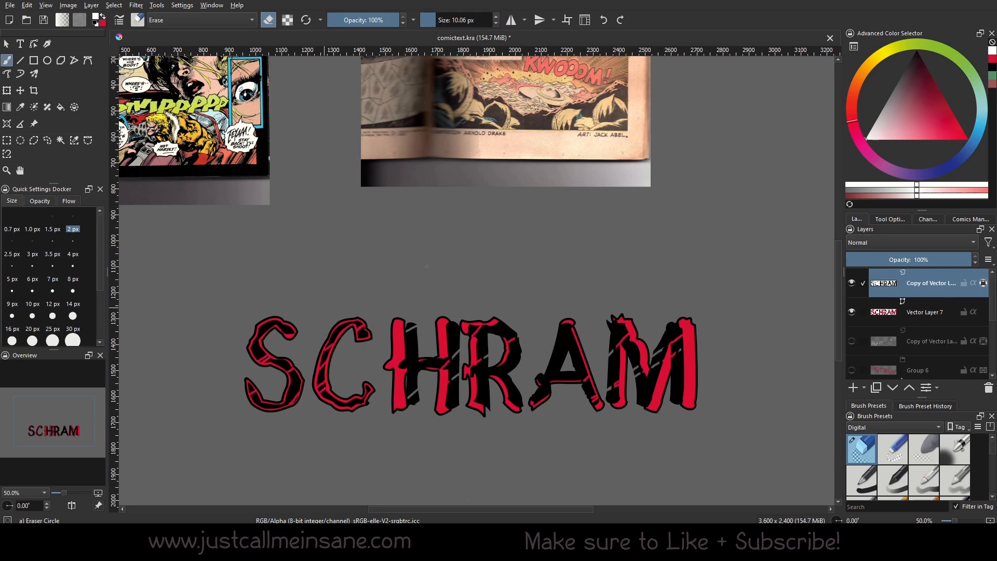
# Erase diagonal streaks through the black letters with the 10.06 px eraser, using the comic's SCHRAM lettering as reference.
pyautogui.moveTo(573, 336); pyautogui.dragTo(556, 352)
pyautogui.moveTo(558, 368); pyautogui.dragTo(547, 376)
pyautogui.moveTo(238, 202); pyautogui.dragTo(339, 340)
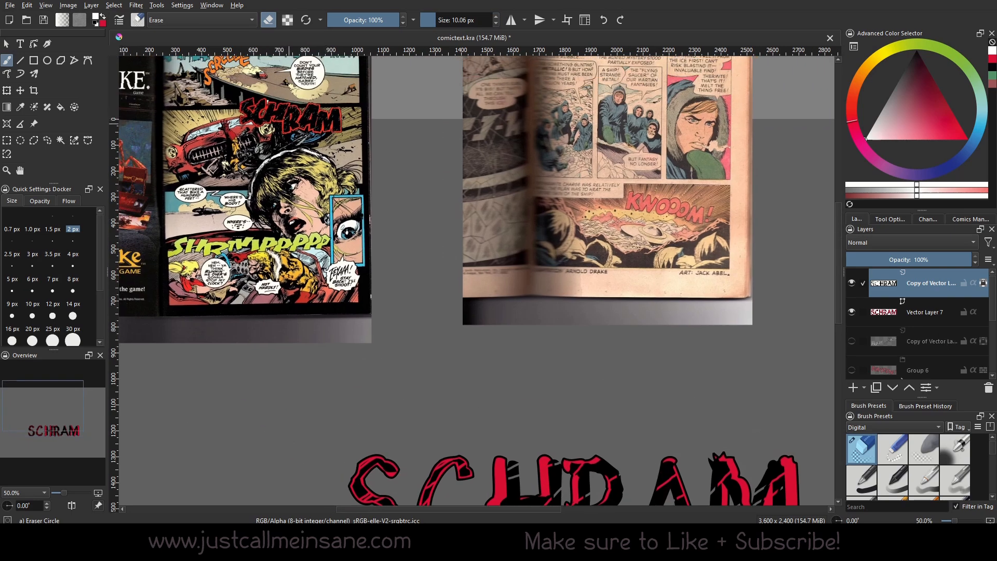
pyautogui.moveTo(404, 494); pyautogui.dragTo(376, 332)
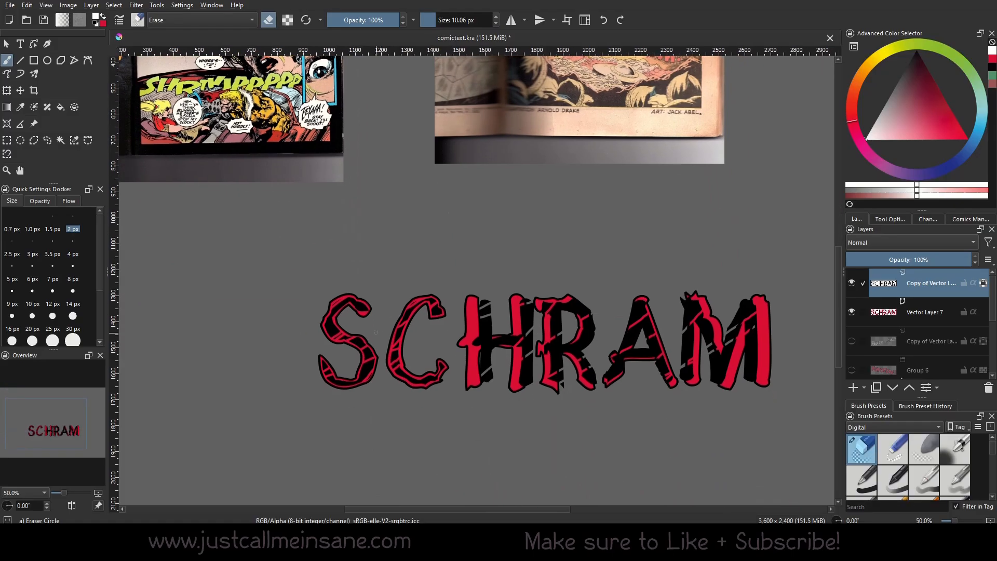
# Set the eraser size to 2.18 px and erase thin crack lines through the black S, C and H.
pyautogui.scroll(1, 394, 325)
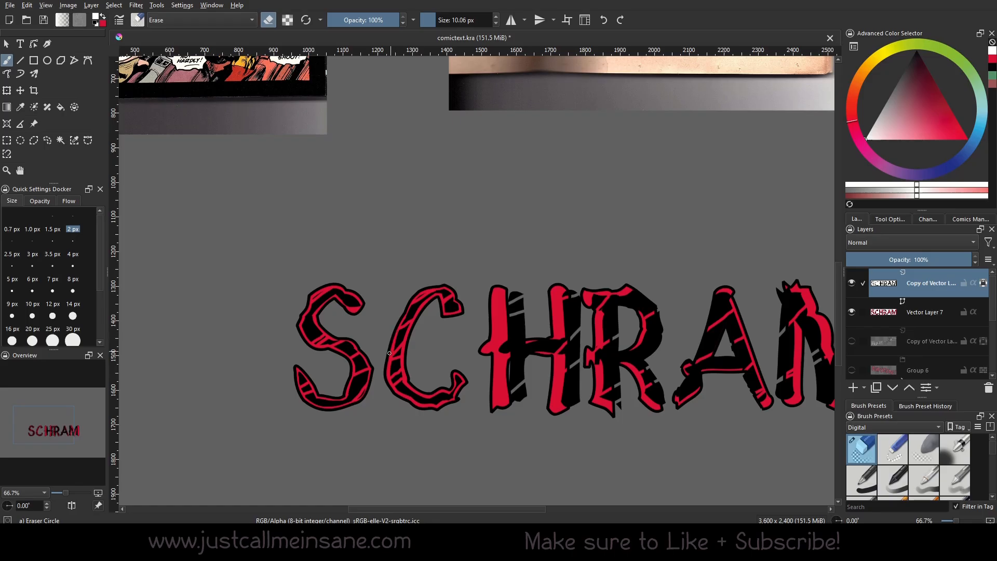
pyautogui.scroll(-2, 356, 380)
pyautogui.scroll(2, 357, 379)
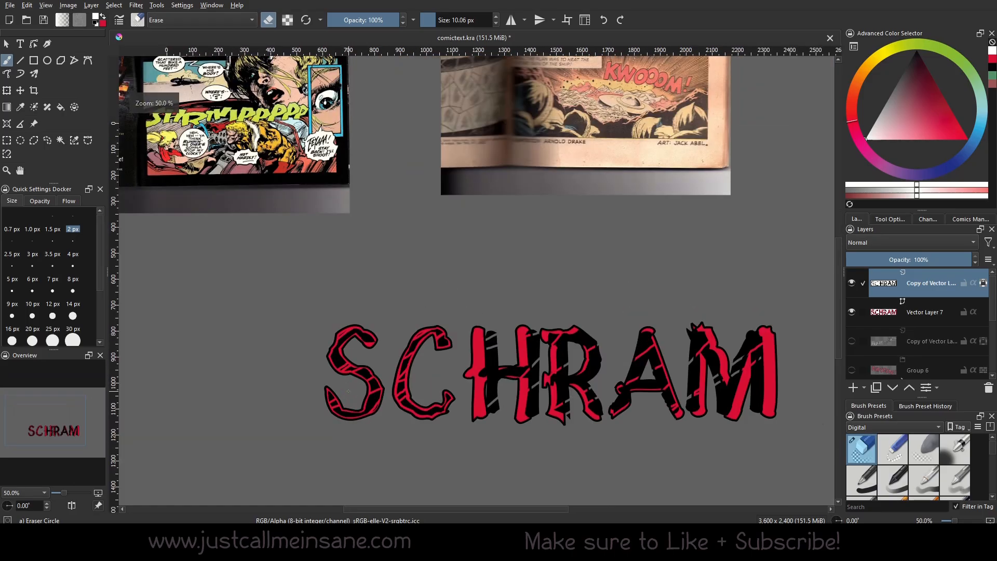
pyautogui.click(431, 17)
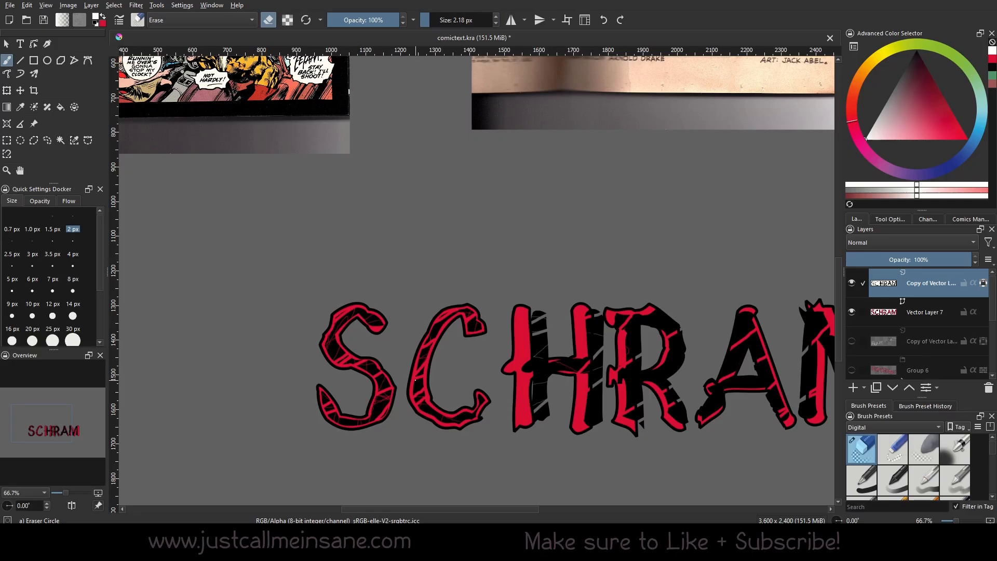
pyautogui.scroll(1, 397, 393)
pyautogui.scroll(-1, 383, 379)
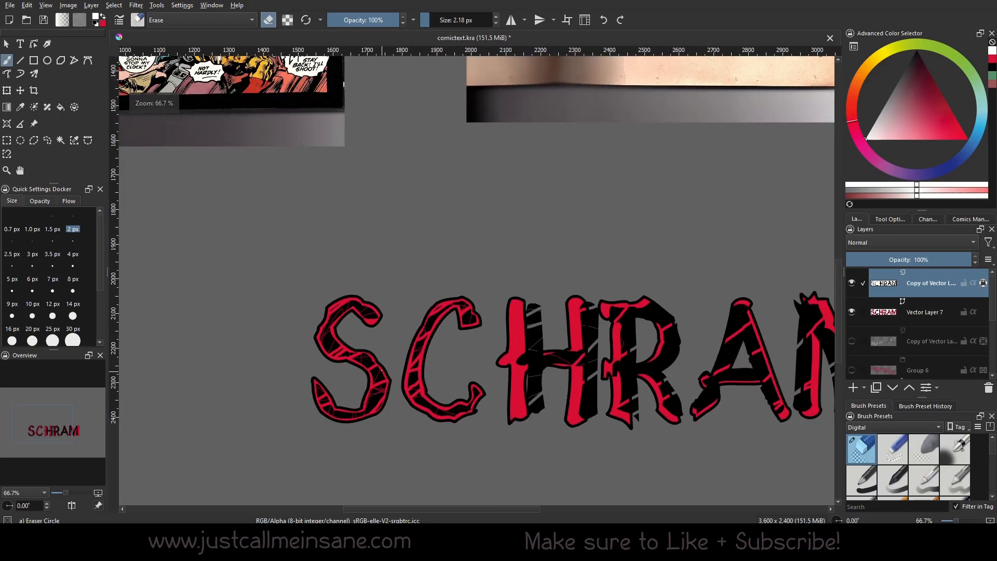
pyautogui.moveTo(406, 377); pyautogui.dragTo(374, 381)
pyautogui.scroll(-1, 373, 380)
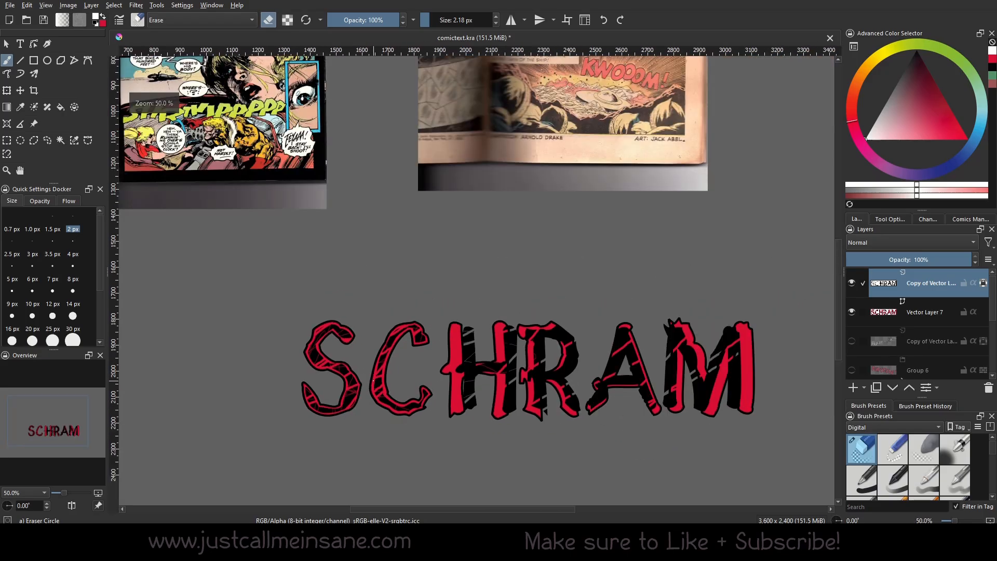
# Open the G'MIC-Qt filters and examine the Breaks deformation preview across the black SCHRAM letters.
pyautogui.click(136, 5)
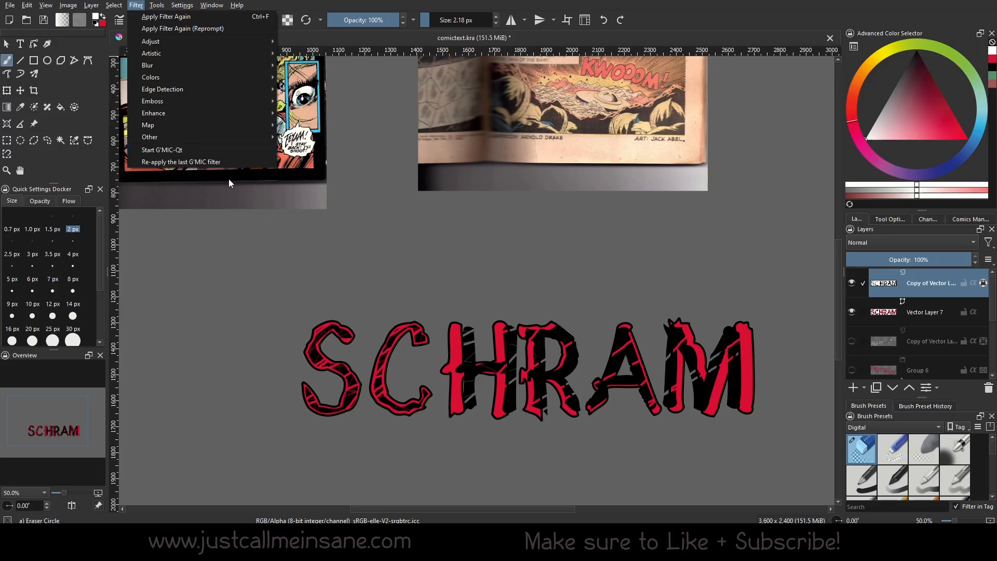
pyautogui.click(192, 150)
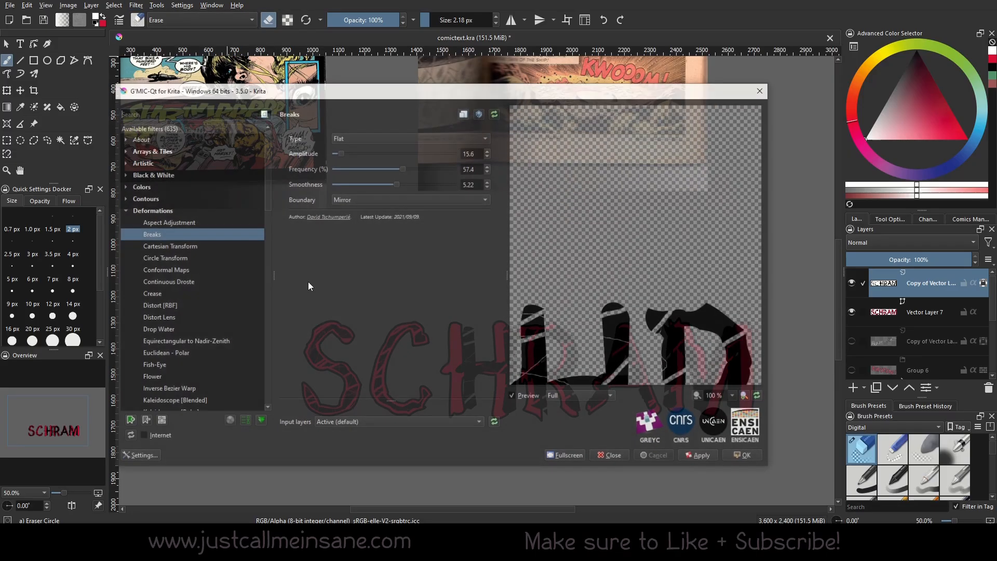
pyautogui.moveTo(612, 97)
pyautogui.mouseDown()
pyautogui.moveTo(632, 479)
pyautogui.moveTo(622, 81)
pyautogui.mouseUp()
pyautogui.moveTo(571, 267); pyautogui.dragTo(607, 213)
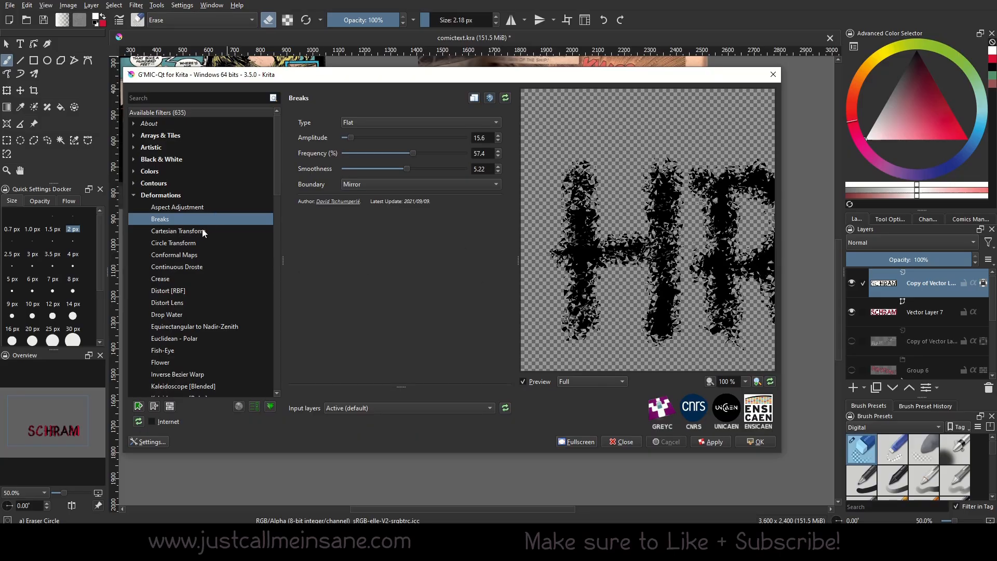
pyautogui.moveTo(577, 245); pyautogui.dragTo(322, 229)
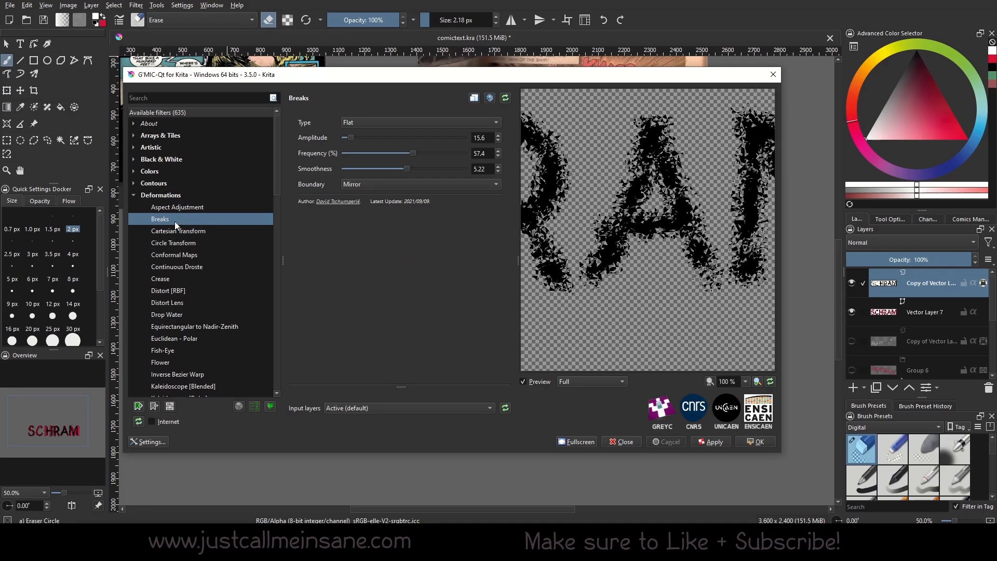
pyautogui.moveTo(642, 211); pyautogui.dragTo(736, 231)
pyautogui.moveTo(539, 261); pyautogui.dragTo(671, 296)
pyautogui.moveTo(673, 221); pyautogui.dragTo(722, 219)
pyautogui.moveTo(577, 260); pyautogui.dragTo(680, 257)
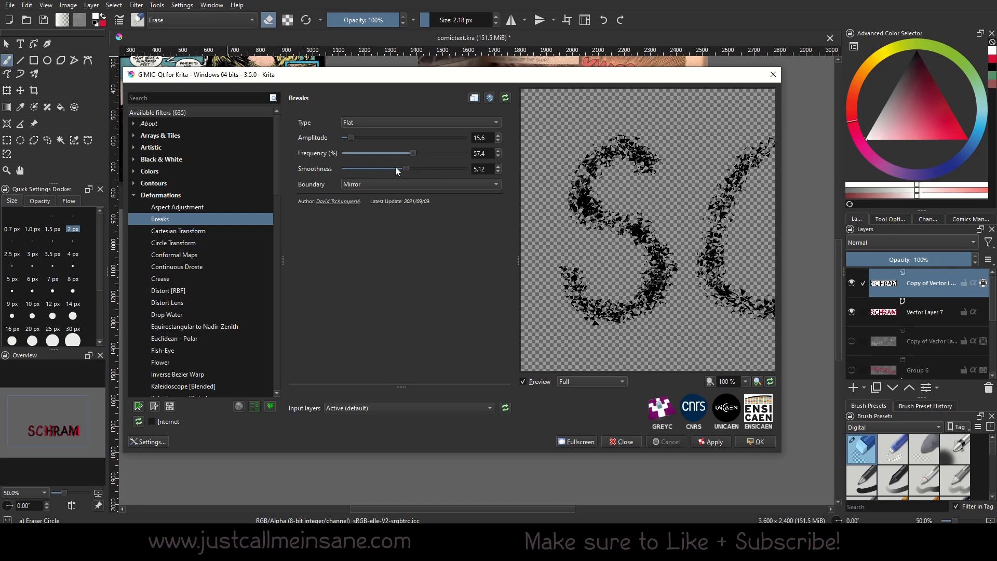
# Try the Flat type of the Breaks filter with amplitude 65.1, frequency 33.5% and smoothness 2.48.
pyautogui.moveTo(404, 168); pyautogui.dragTo(420, 139)
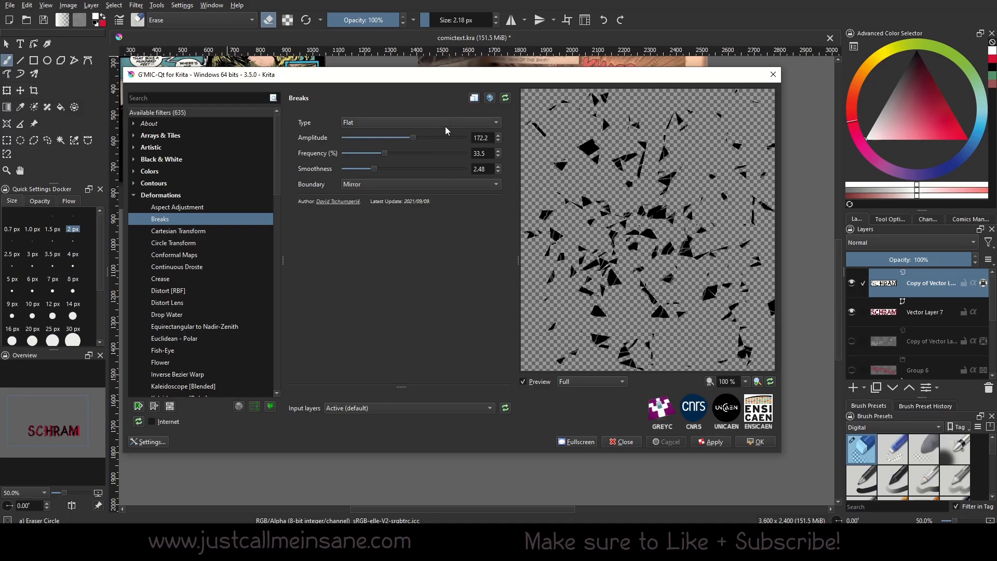
pyautogui.scroll(1, 681, 241)
pyautogui.moveTo(413, 138); pyautogui.dragTo(385, 136)
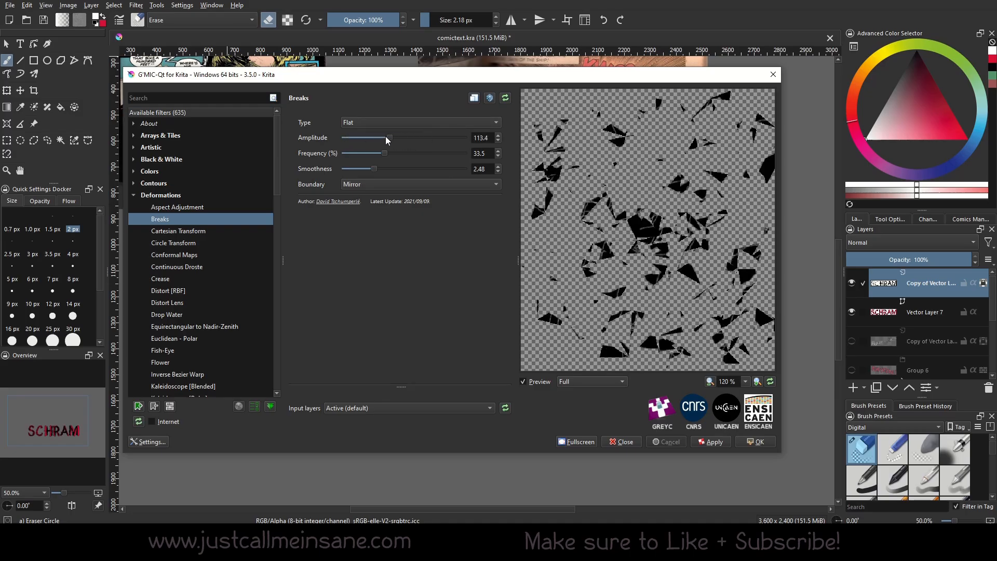
# Try the Relief type of the Breaks filter with amplitude 66.6, frequency 16.1% and smoothness 0.83.
pyautogui.click(383, 121)
pyautogui.click(384, 131)
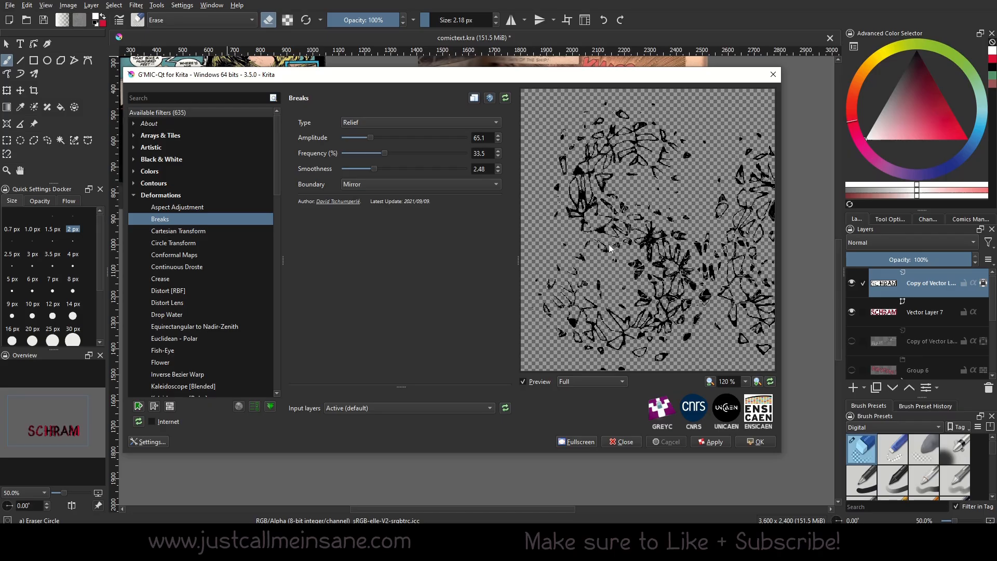
pyautogui.moveTo(371, 138)
pyautogui.mouseDown()
pyautogui.moveTo(397, 139)
pyautogui.moveTo(363, 140)
pyautogui.moveTo(365, 150)
pyautogui.moveTo(354, 151)
pyautogui.moveTo(363, 151)
pyautogui.mouseUp()
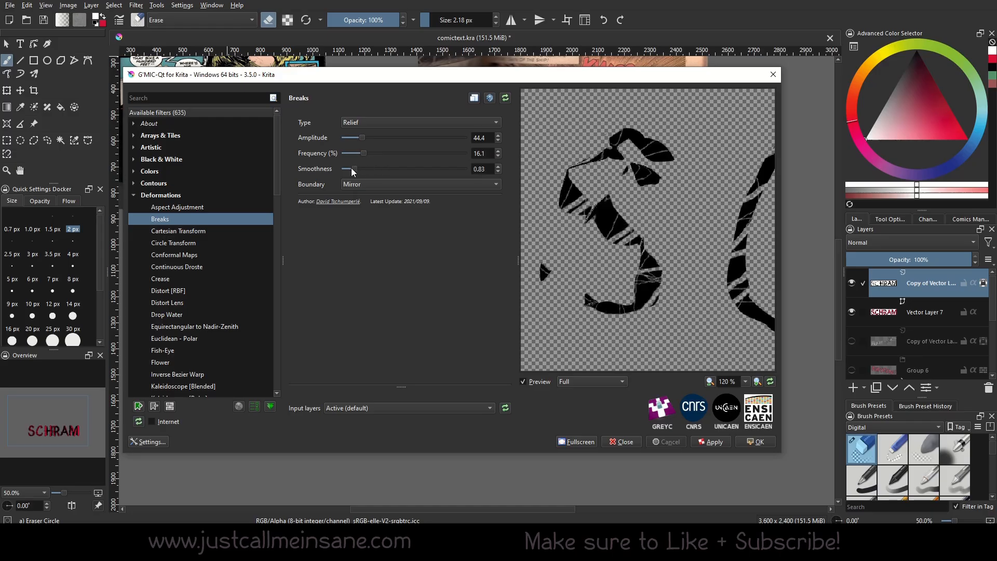
pyautogui.click(368, 136)
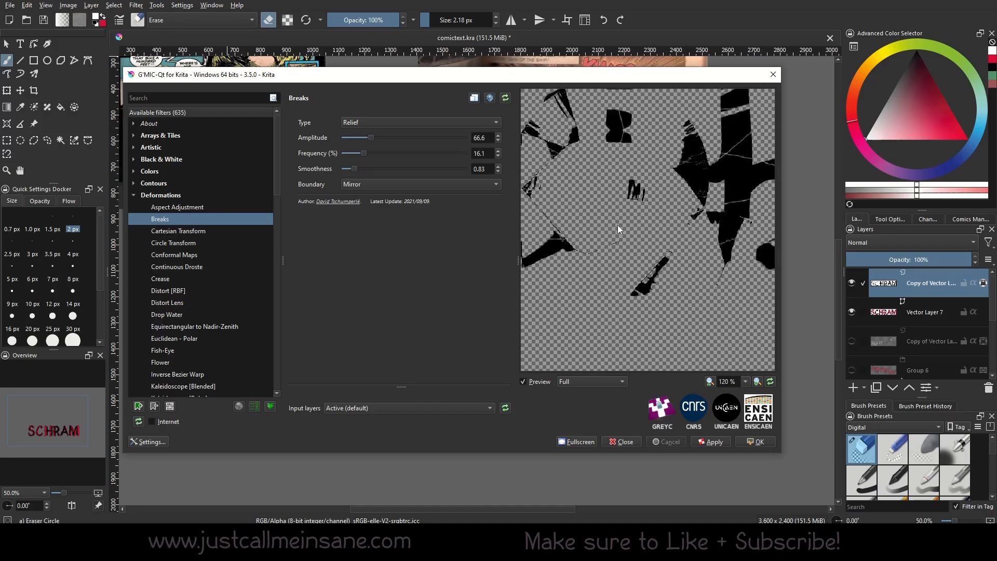
# Find the Felt Pen filter and try amplitude 1276, density 26.4, smoothness 1.15, opacity 0.685, edge 19.6 and thickness 3.
pyautogui.click(194, 96)
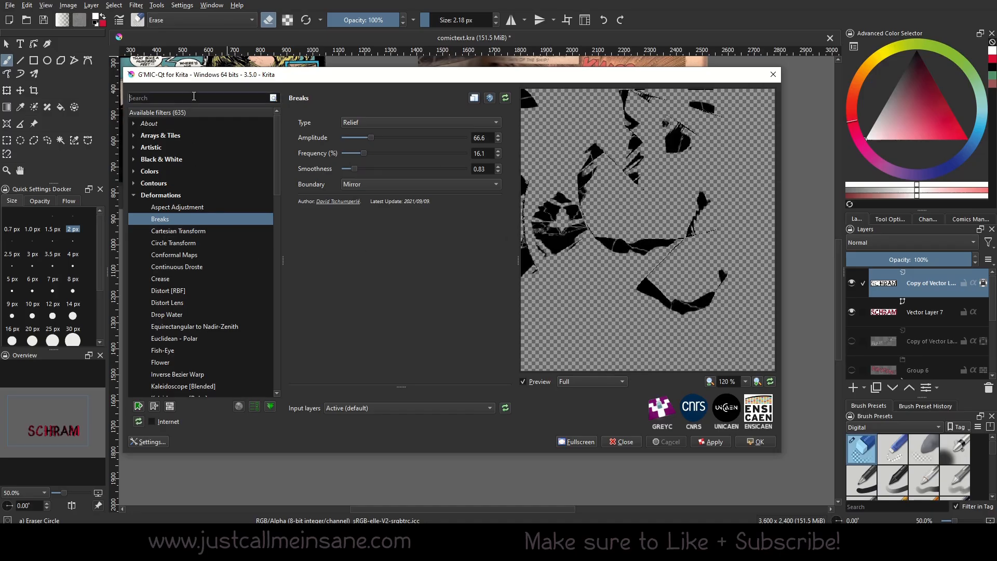
pyautogui.write('felt')
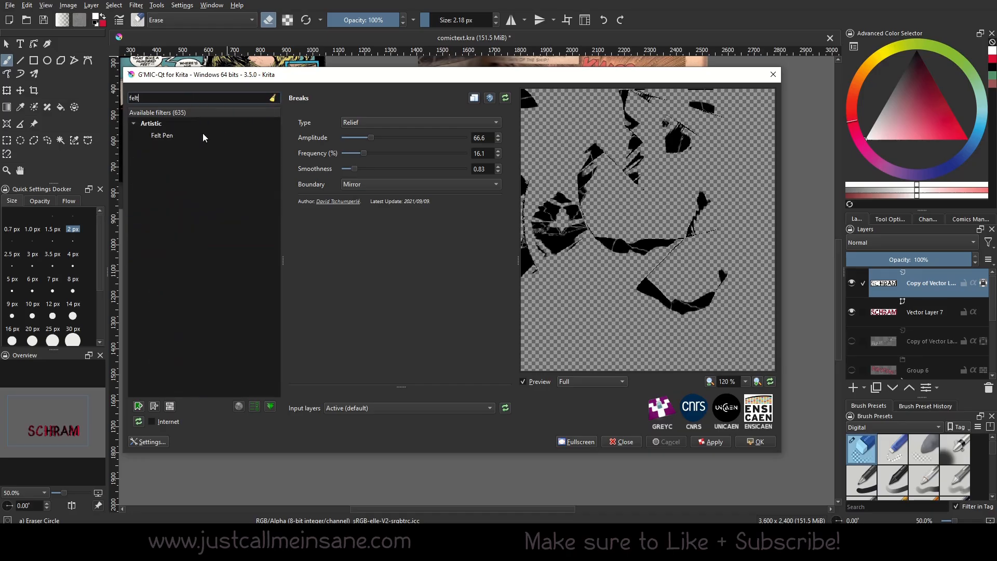
pyautogui.click(162, 135)
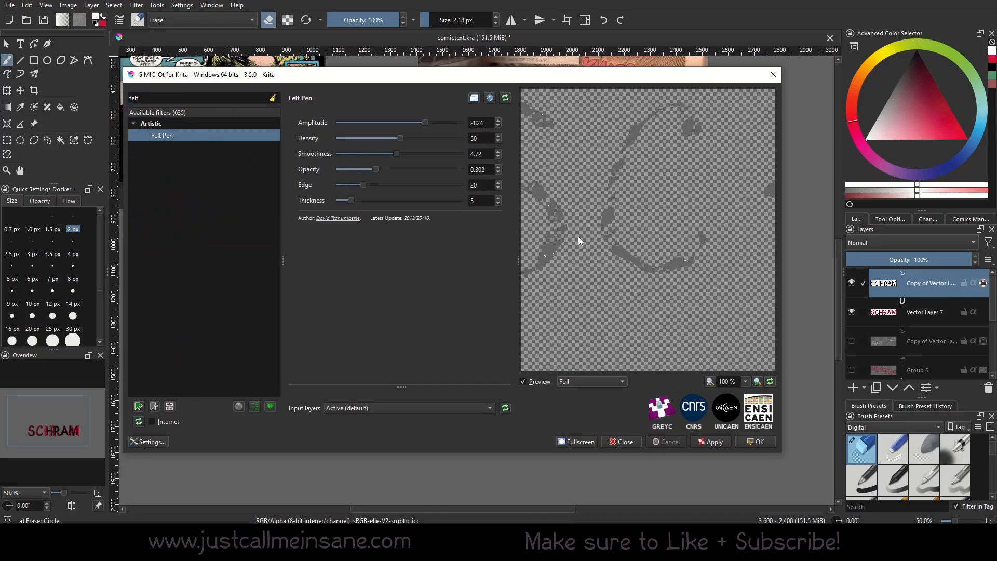
pyautogui.moveTo(639, 231); pyautogui.dragTo(724, 289)
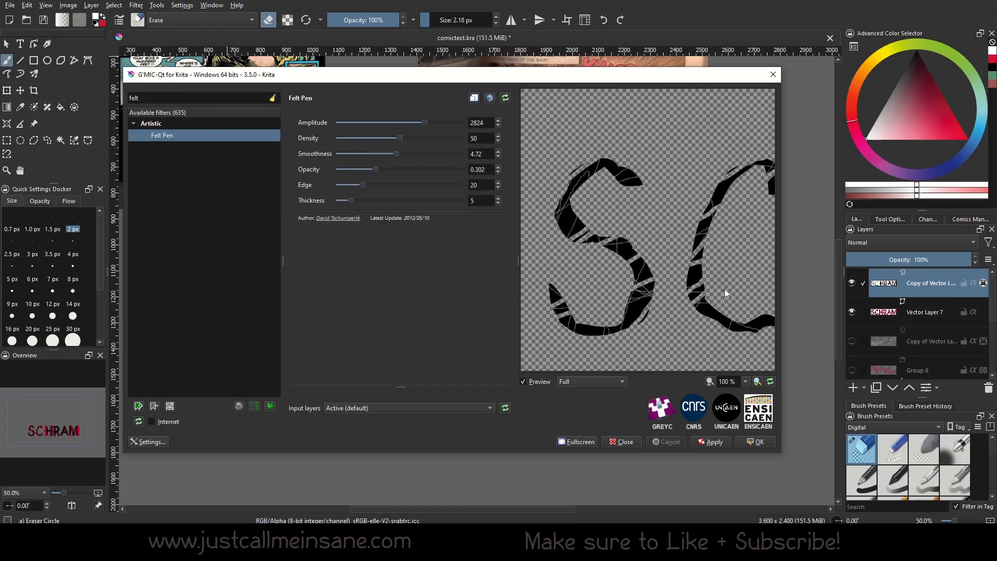
pyautogui.moveTo(397, 125); pyautogui.dragTo(398, 154)
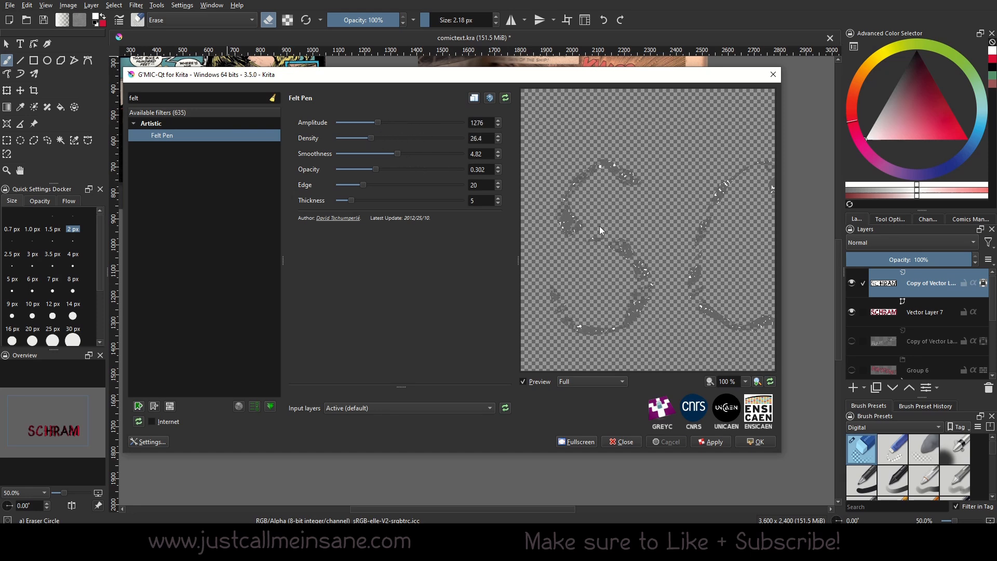
pyautogui.moveTo(698, 218); pyautogui.dragTo(614, 188)
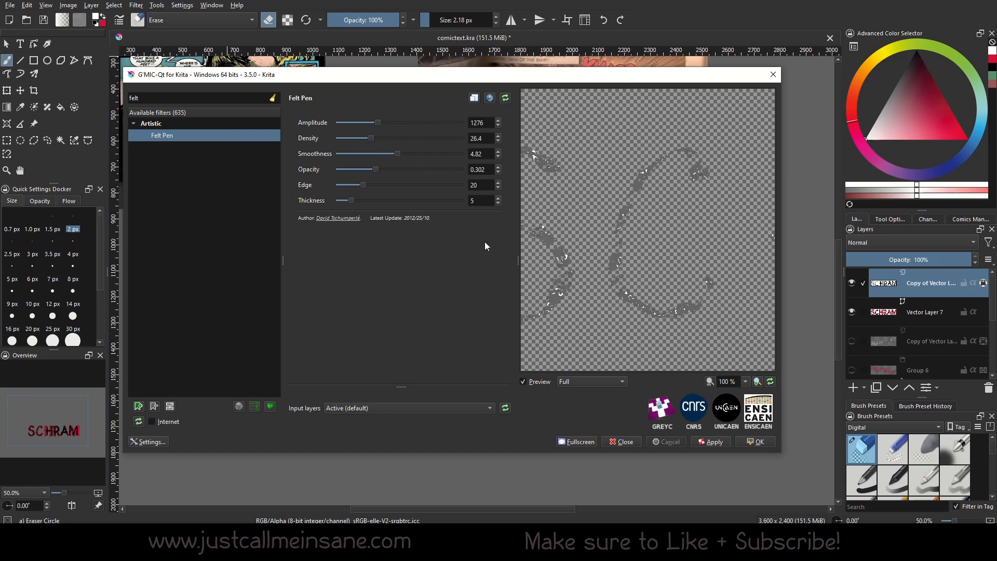
pyautogui.moveTo(398, 153); pyautogui.dragTo(421, 170)
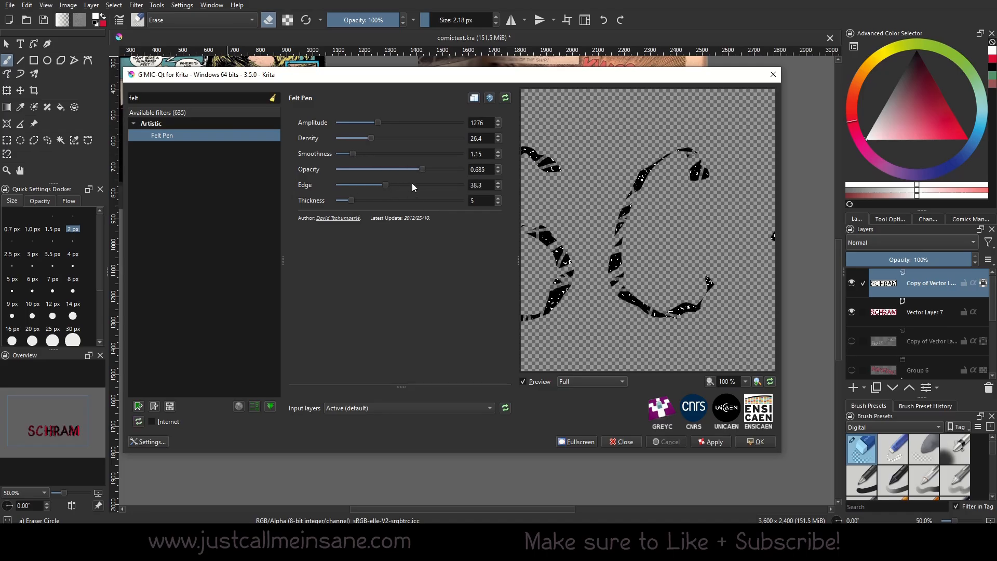
pyautogui.moveTo(385, 184); pyautogui.dragTo(342, 201)
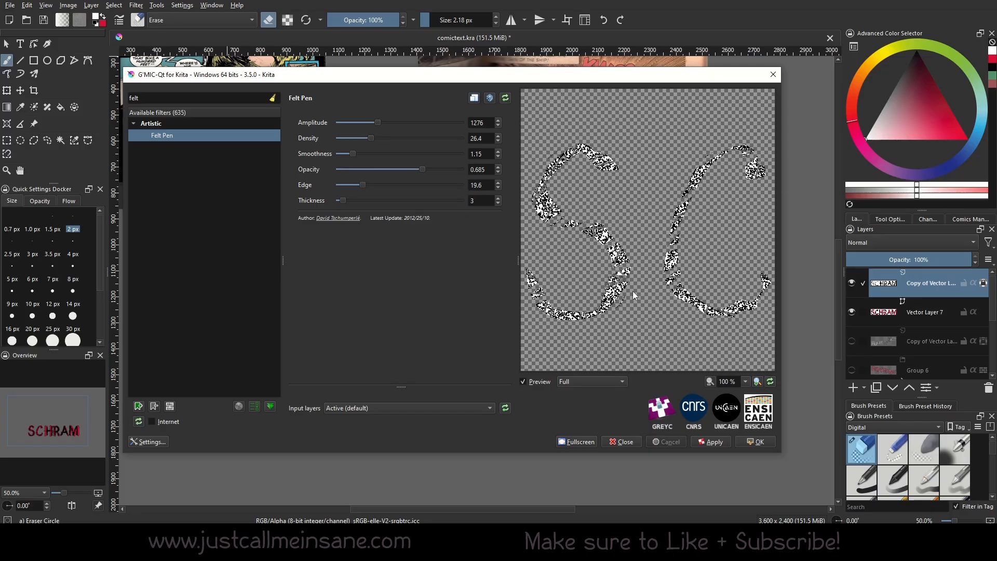
# Clear the filter search and choose the Artistic filter Cubism with 3 iterations and density 98.8.
pyautogui.doubleClick(204, 98)
pyautogui.press('BackSpace')
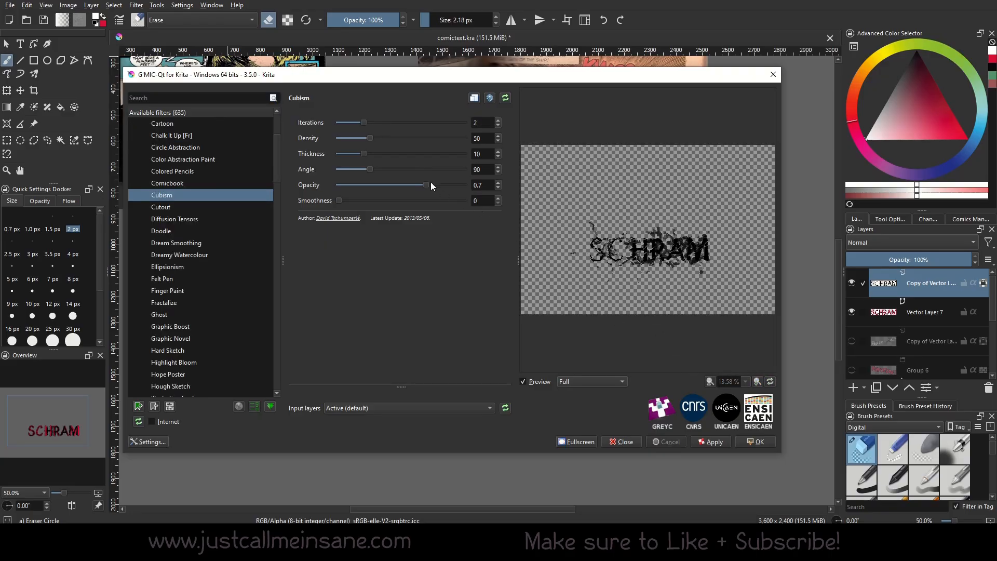
pyautogui.click(384, 123)
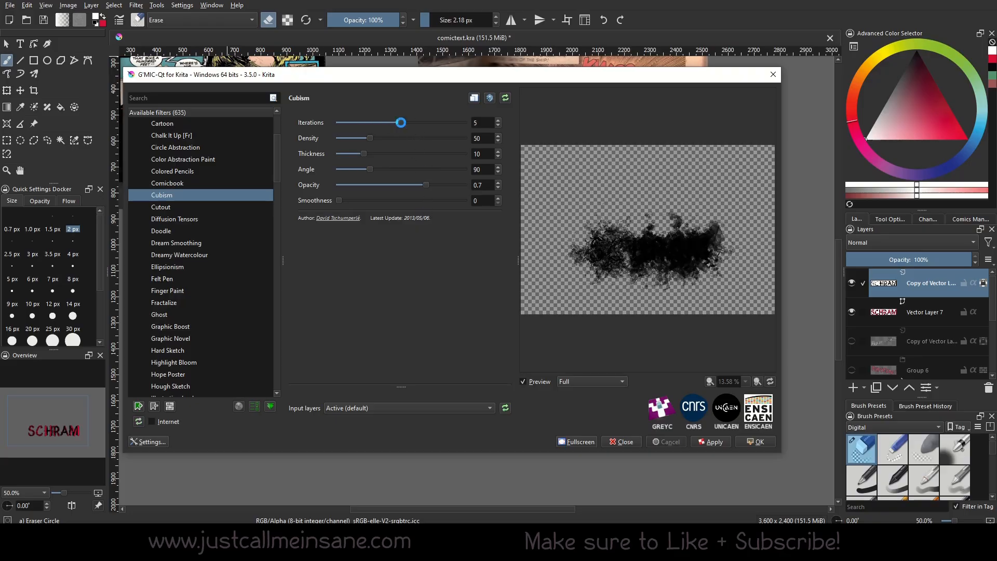
pyautogui.moveTo(401, 123); pyautogui.dragTo(364, 123)
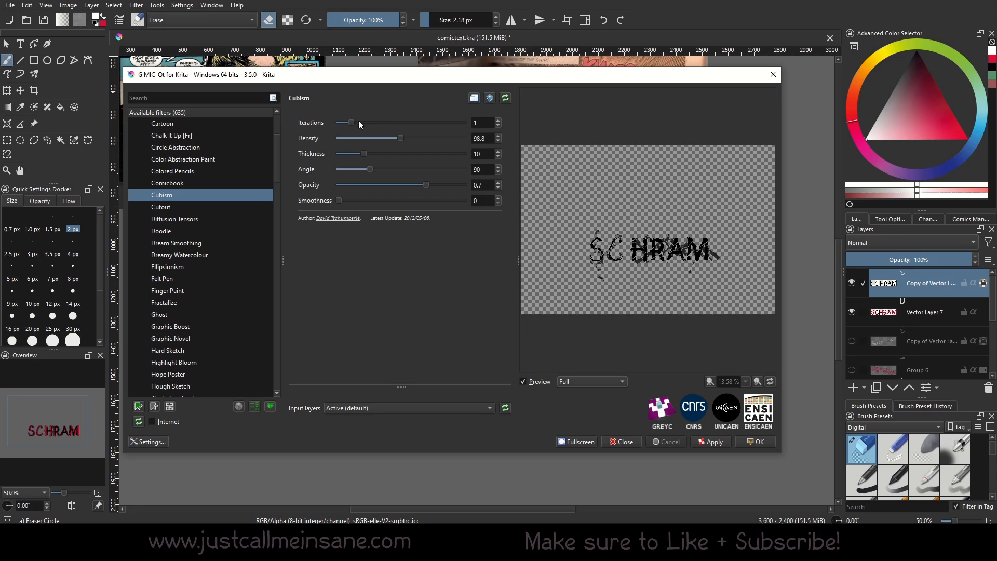
pyautogui.moveTo(362, 122); pyautogui.dragTo(375, 123)
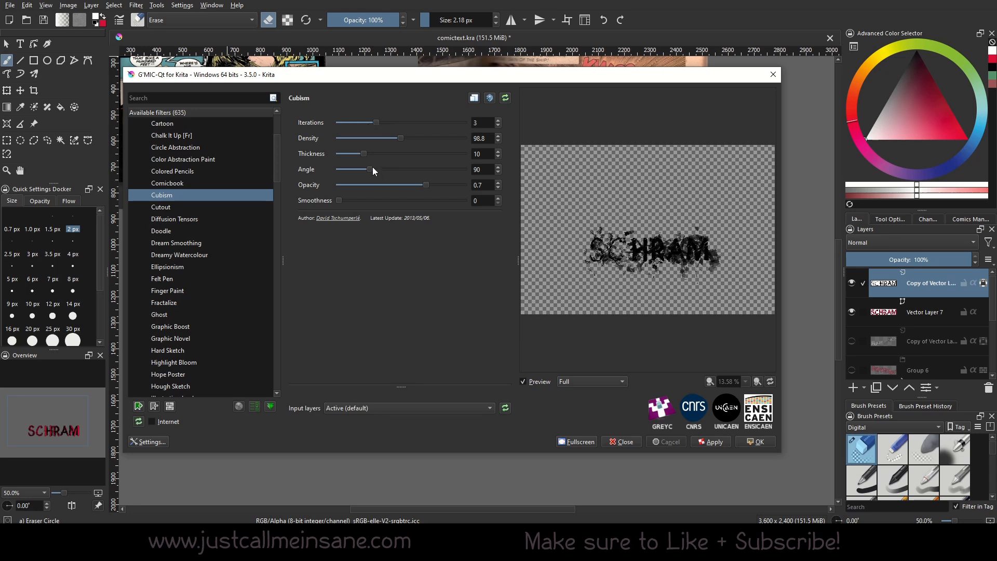
# Set the Cubism thickness to 4.15, angle to 183.6 and opacity to 0.5198, and apply it to the black lettering.
pyautogui.moveTo(369, 169); pyautogui.dragTo(405, 183)
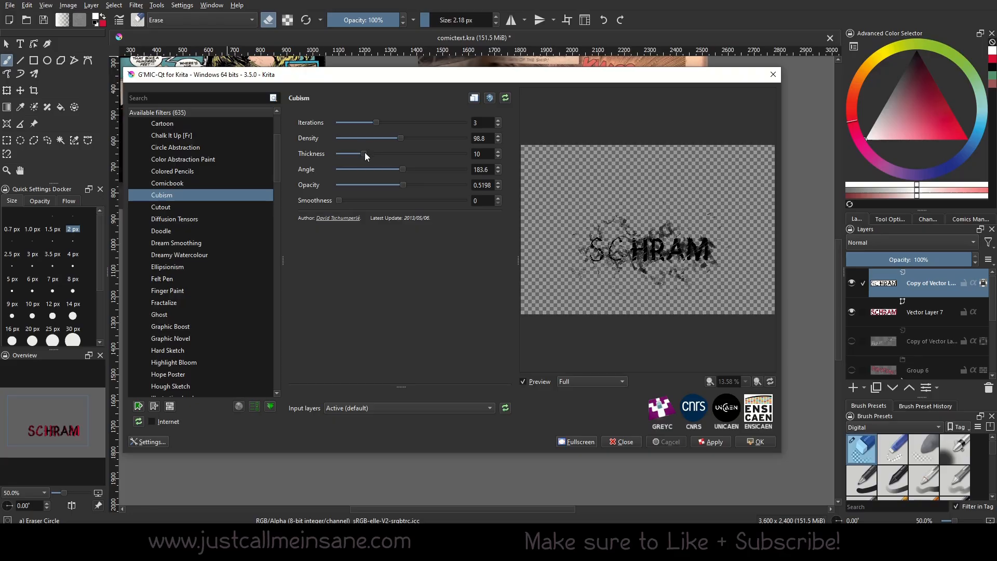
pyautogui.moveTo(365, 151)
pyautogui.mouseDown()
pyautogui.moveTo(382, 157)
pyautogui.moveTo(356, 156)
pyautogui.mouseUp()
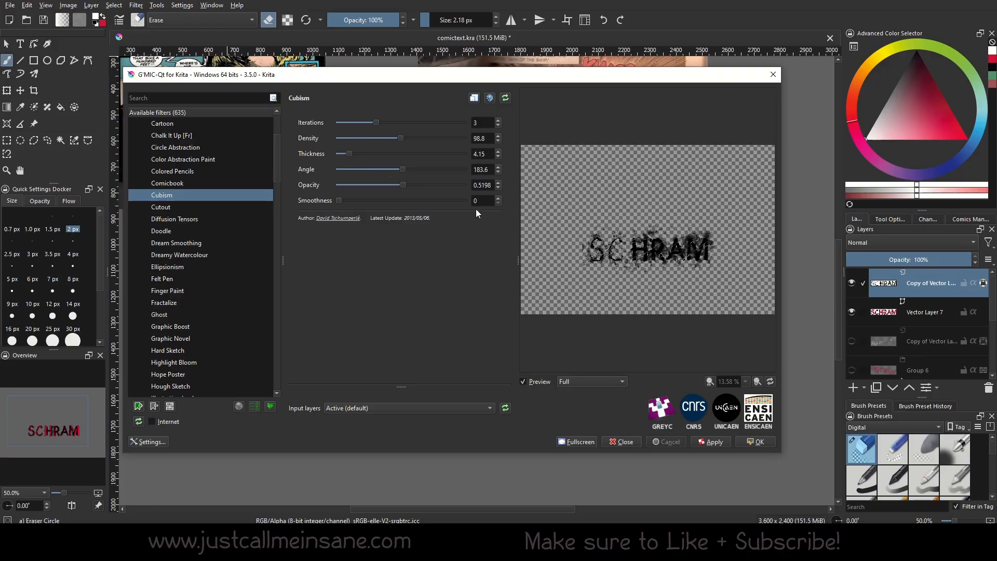
pyautogui.click(726, 439)
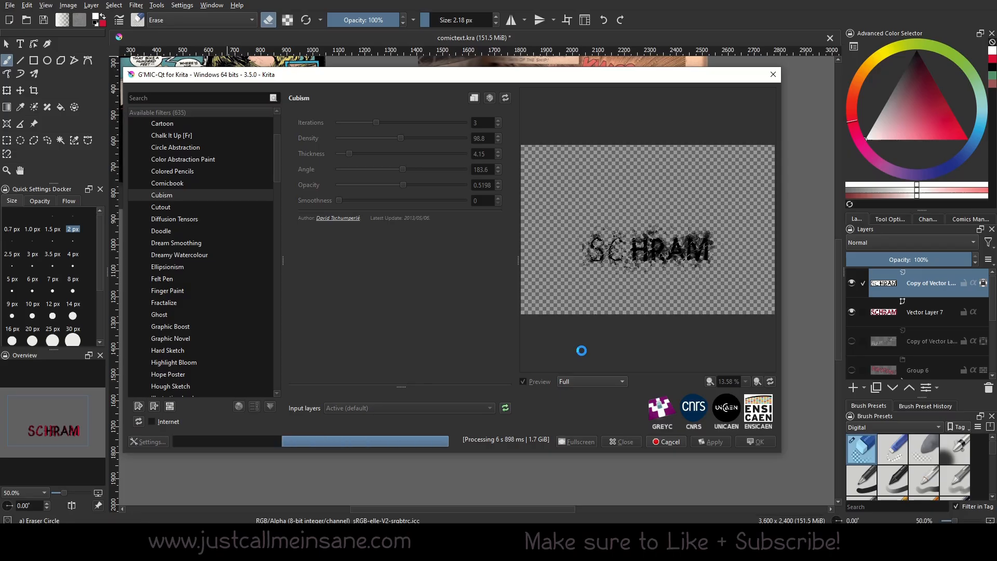
pyautogui.click(755, 442)
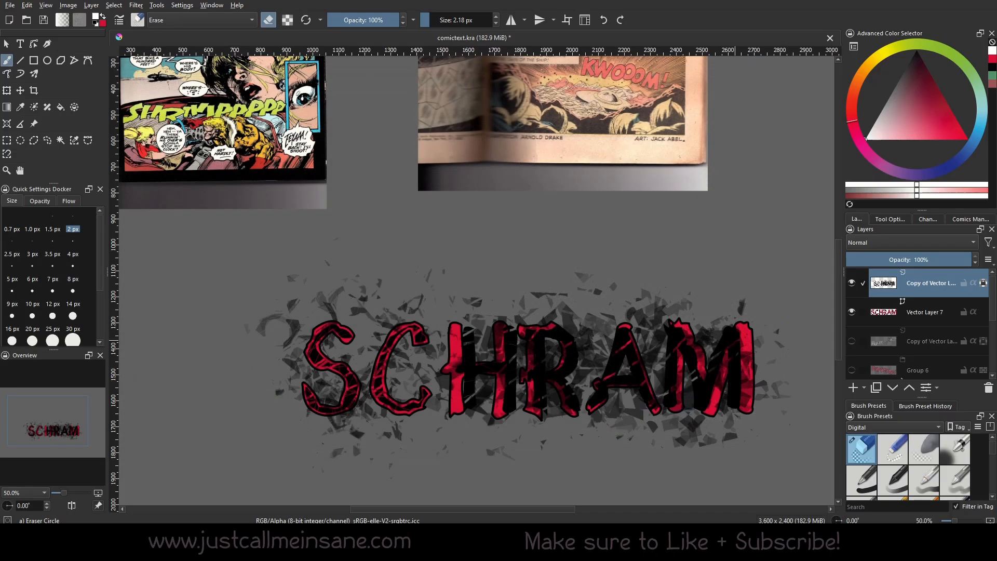
# Examine the Cubism shards around SCHRAM and hide the red Vector Layer 7 to view the black copy alone.
pyautogui.moveTo(498, 400); pyautogui.dragTo(419, 293)
pyautogui.hotkey('ctrl', '+')
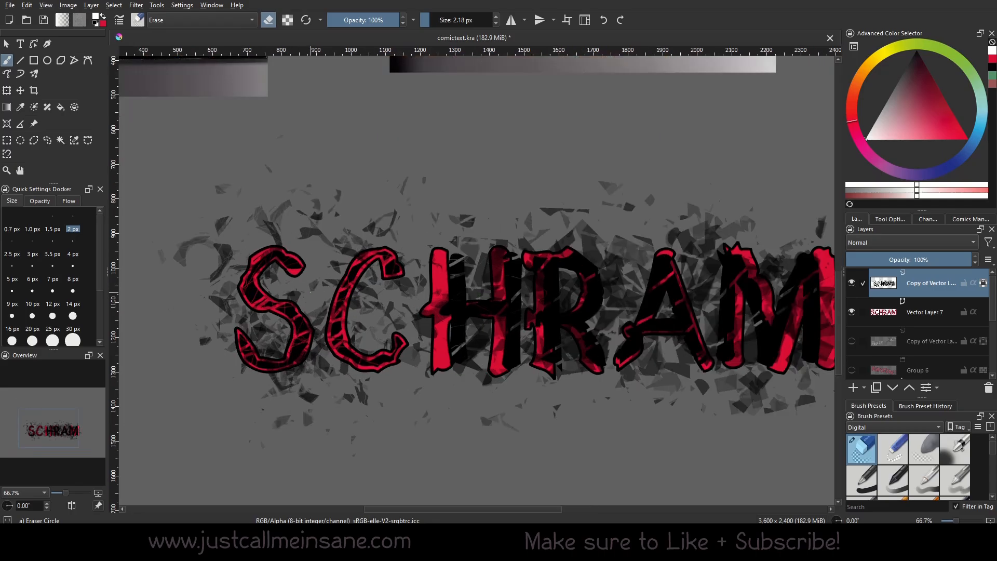
pyautogui.hotkey('ctrl', '-')
pyautogui.hotkey('ctrl', '-')
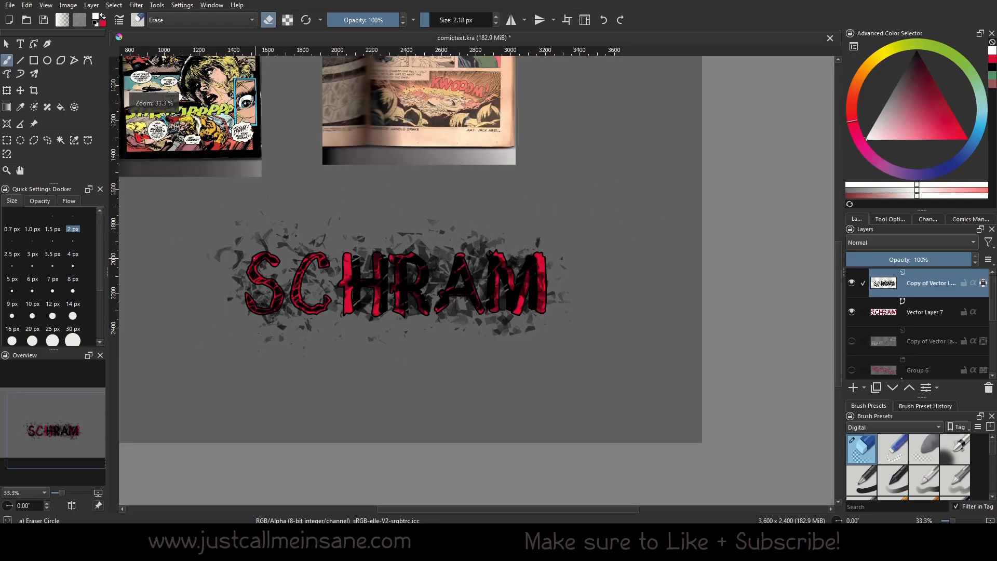
pyautogui.hotkey('ctrl', '+')
pyautogui.hotkey('ctrl', '+')
pyautogui.hotkey('ctrl', '+')
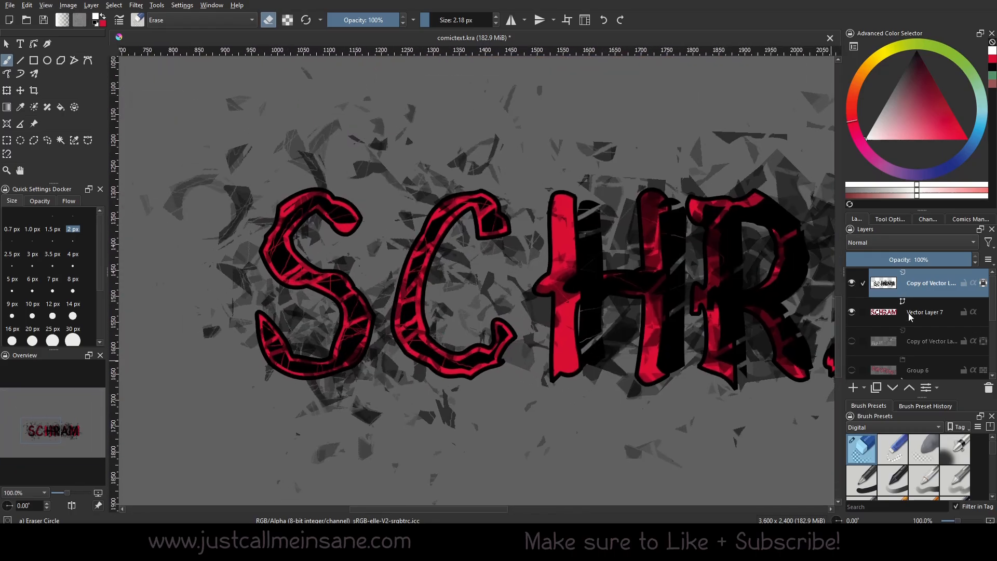
pyautogui.click(852, 311)
pyautogui.hotkey('ctrl', '-')
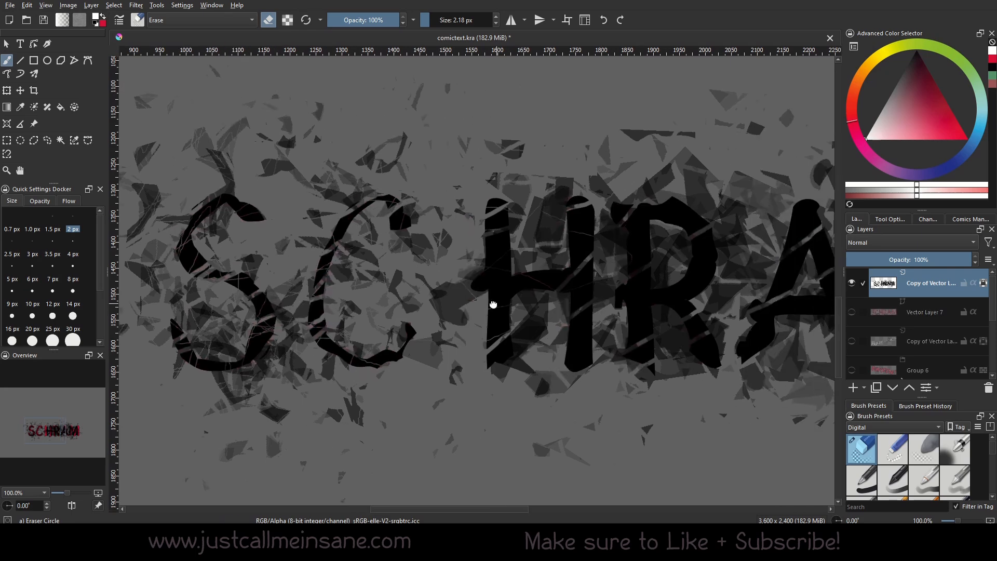
# Examine the shattered black SCHRAM lettering on its own, and show the red Vector Layer 7 beneath it again.
pyautogui.moveTo(520, 320); pyautogui.dragTo(417, 313)
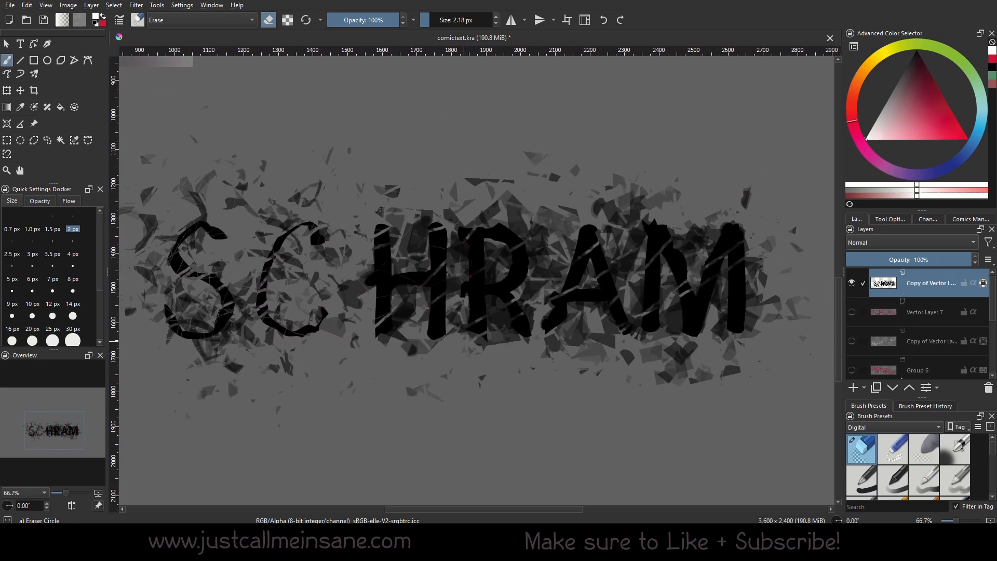
pyautogui.scroll(-3, 463, 341)
pyautogui.moveTo(480, 364); pyautogui.dragTo(487, 371)
pyautogui.scroll(2, 489, 370)
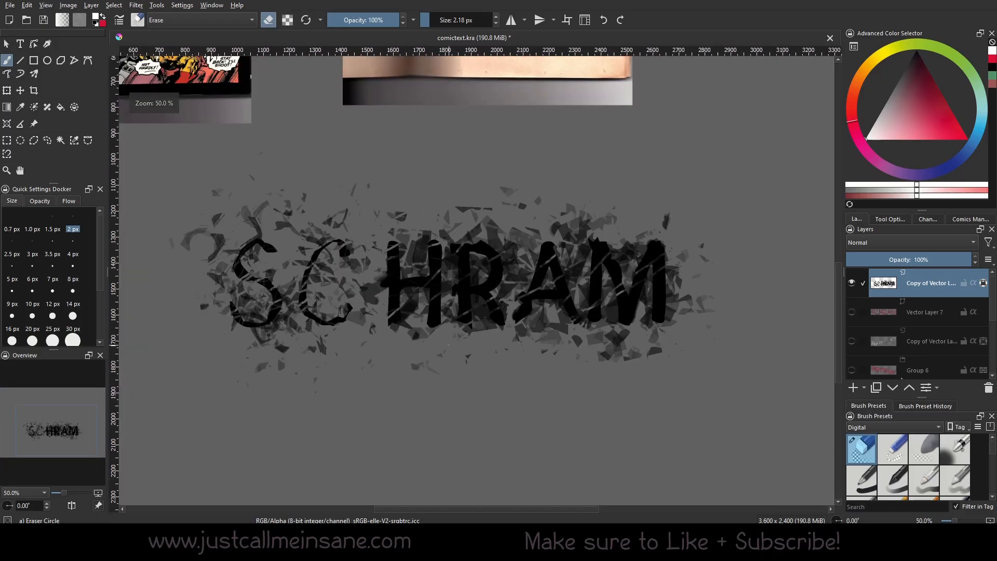
pyautogui.moveTo(382, 311); pyautogui.dragTo(425, 316)
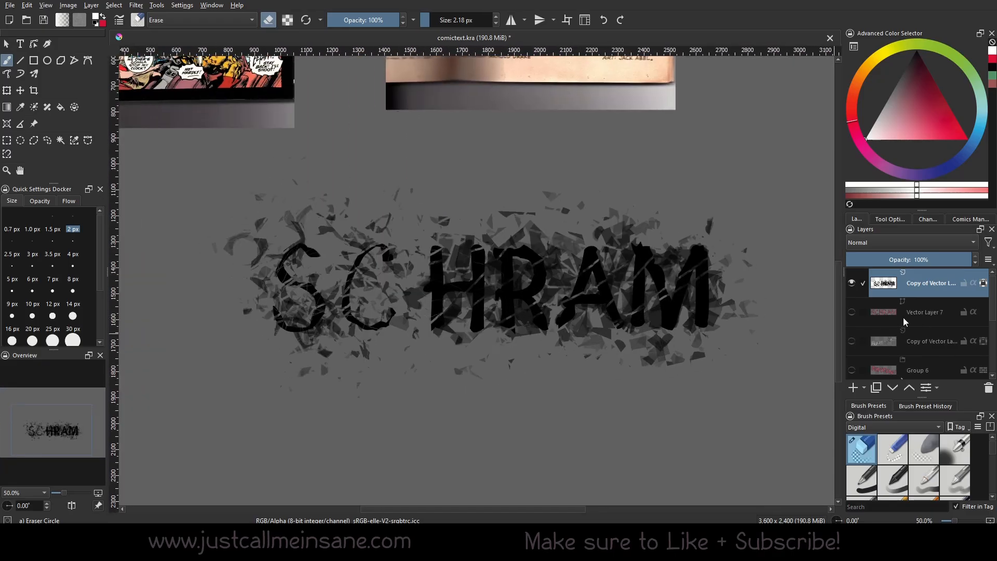
pyautogui.click(851, 311)
pyautogui.click(851, 313)
pyautogui.click(852, 313)
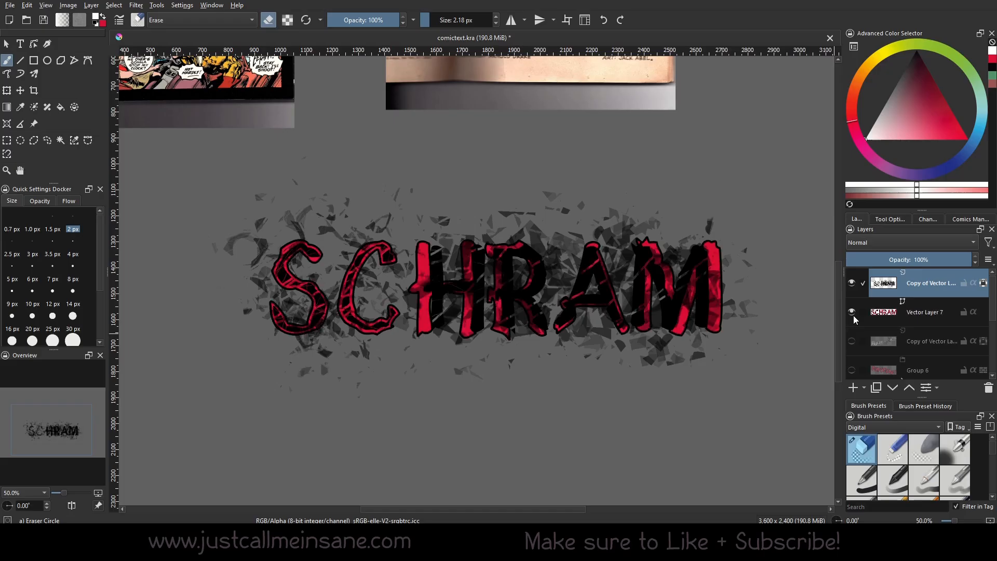
# Try white and turquoise outlines on the red Vector Layer 7 lettering, and set its outline back to black.
pyautogui.click(919, 312)
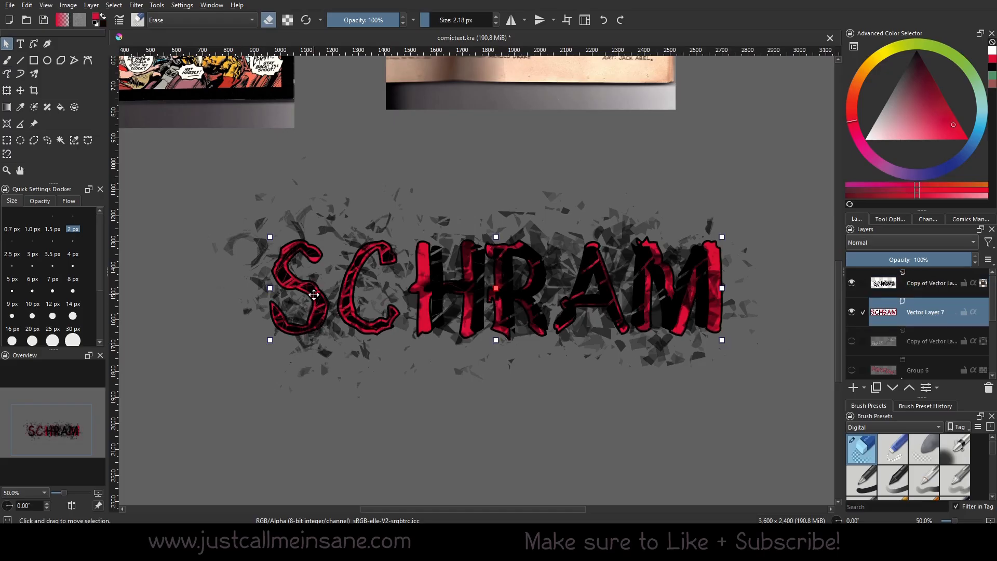
pyautogui.click(883, 219)
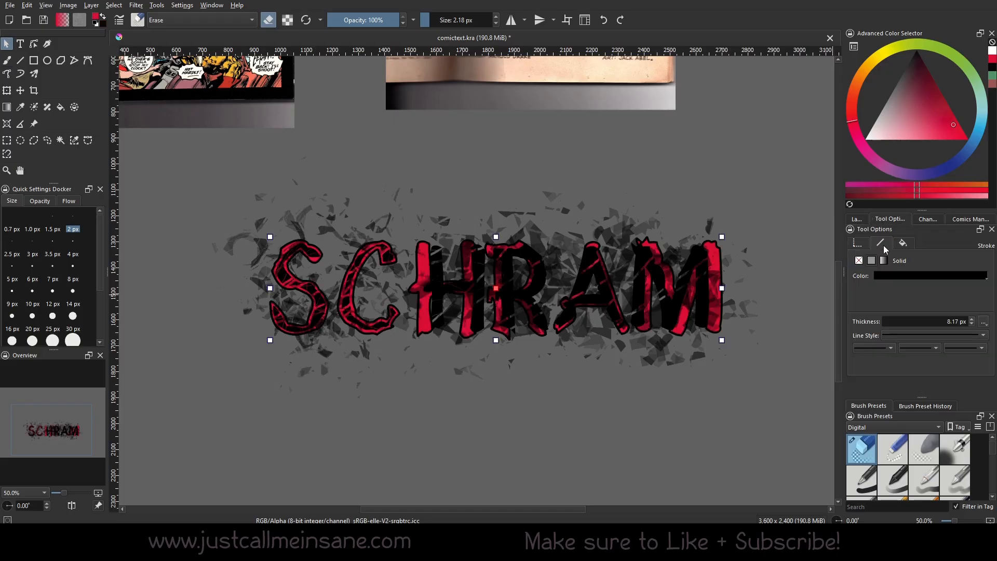
pyautogui.click(887, 276)
pyautogui.click(898, 289)
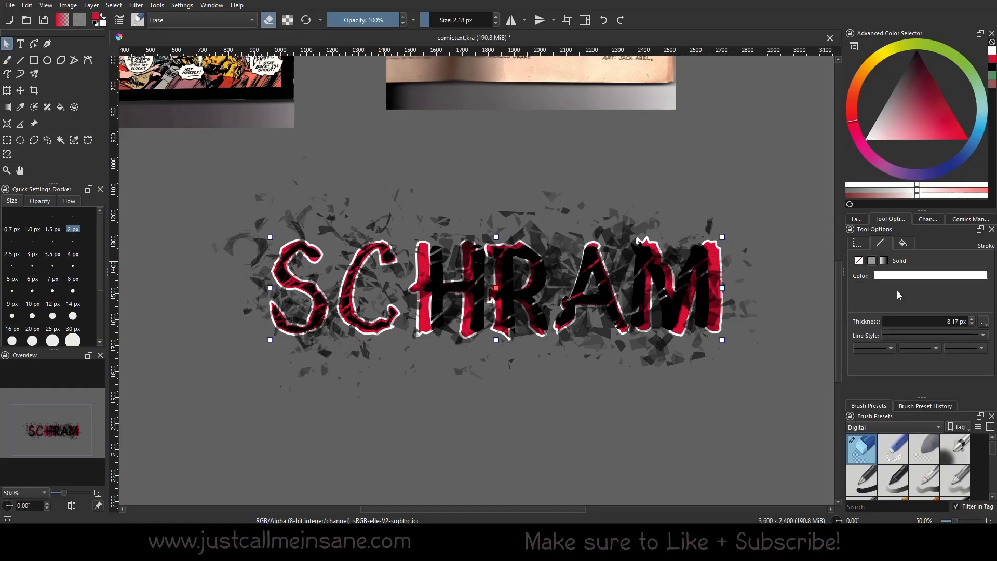
pyautogui.click(932, 281)
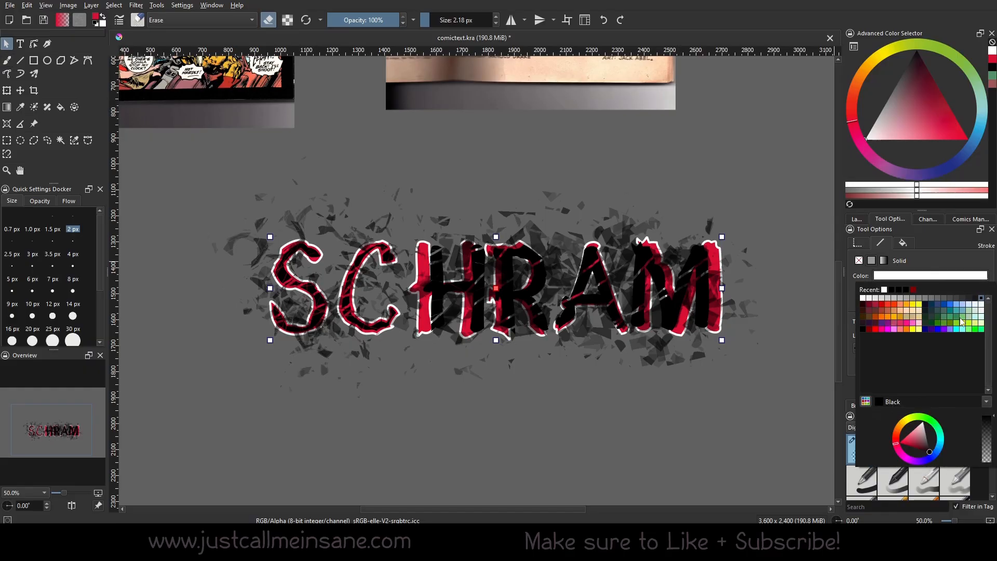
pyautogui.click(957, 315)
pyautogui.click(930, 282)
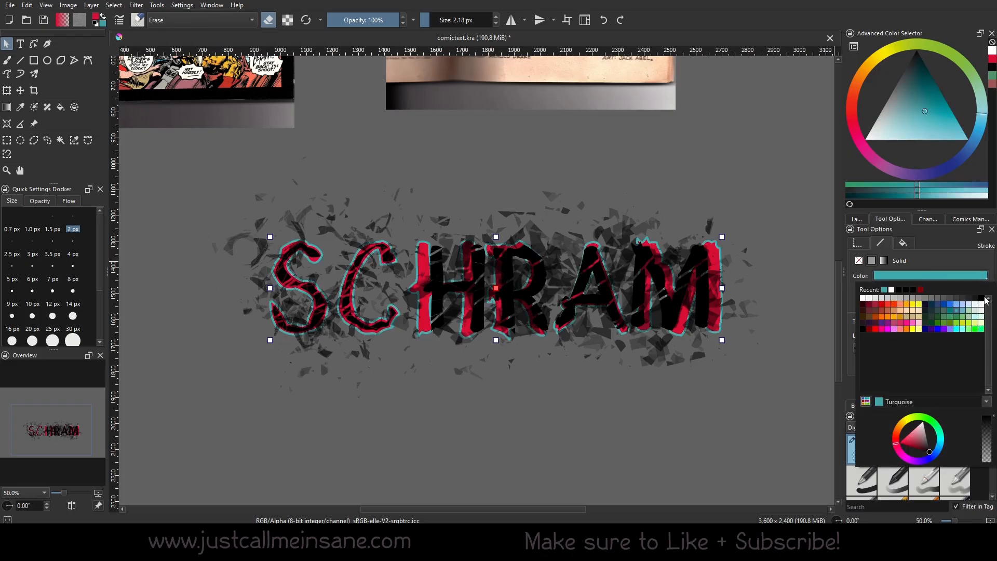
pyautogui.click(983, 299)
# Try several dark grey shades as the solid fill of the Vector Layer 7 lettering.
pyautogui.click(902, 242)
pyautogui.click(907, 271)
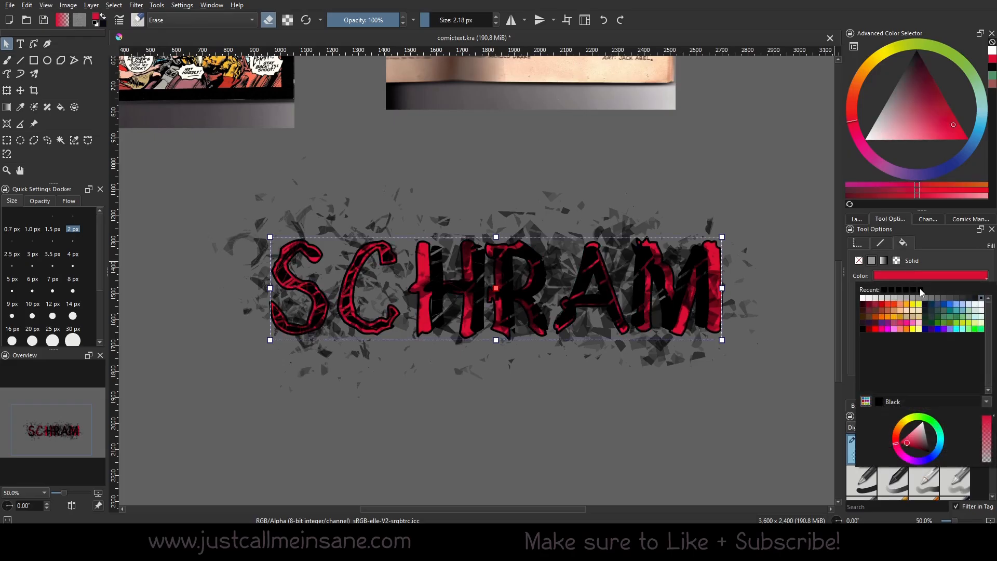
pyautogui.click(933, 298)
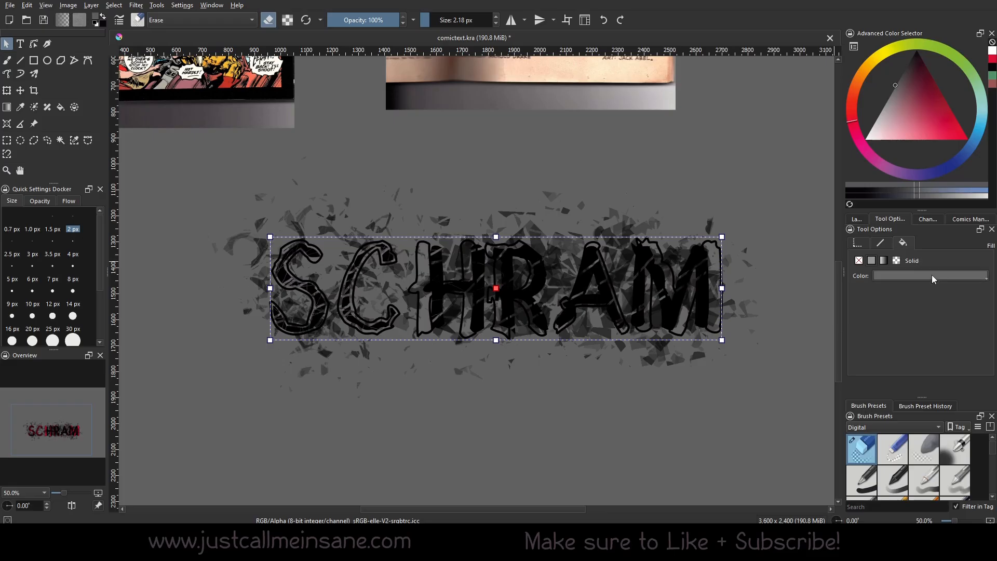
pyautogui.click(932, 275)
pyautogui.click(970, 298)
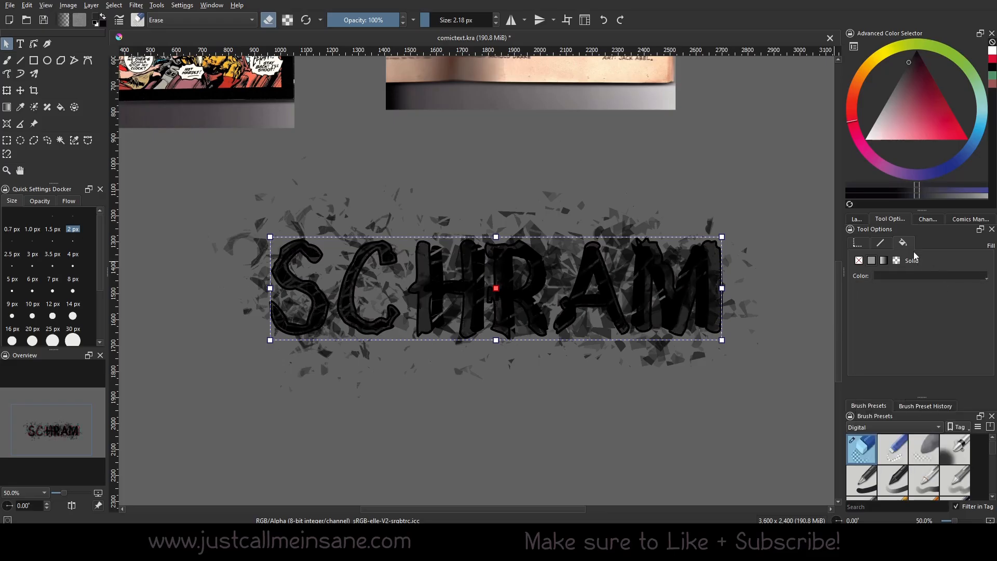
pyautogui.click(914, 276)
pyautogui.click(957, 298)
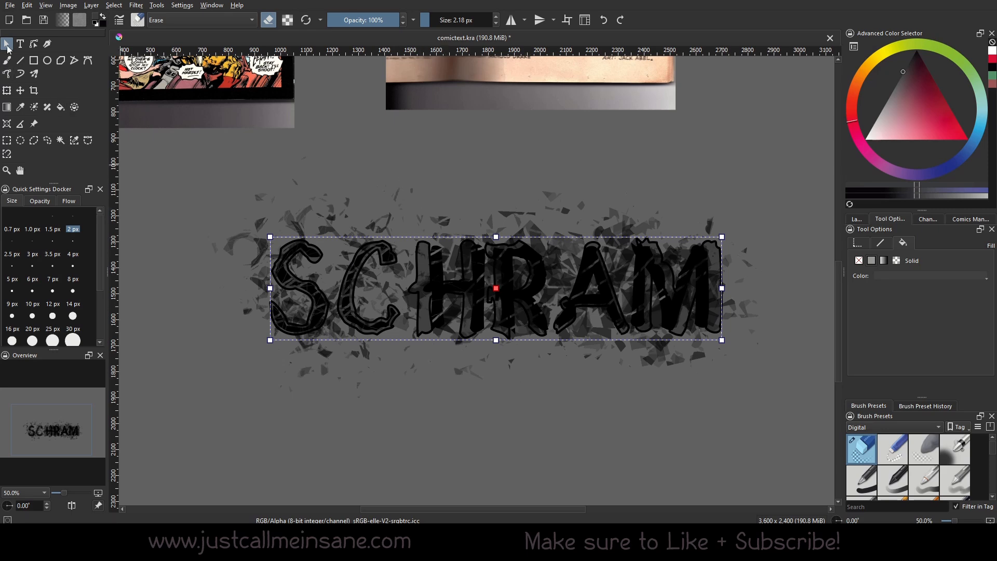
# Deselect the lettering and examine the dark-filled SCHRAM with its surrounding shards at different magnifications.
pyautogui.click(174, 338)
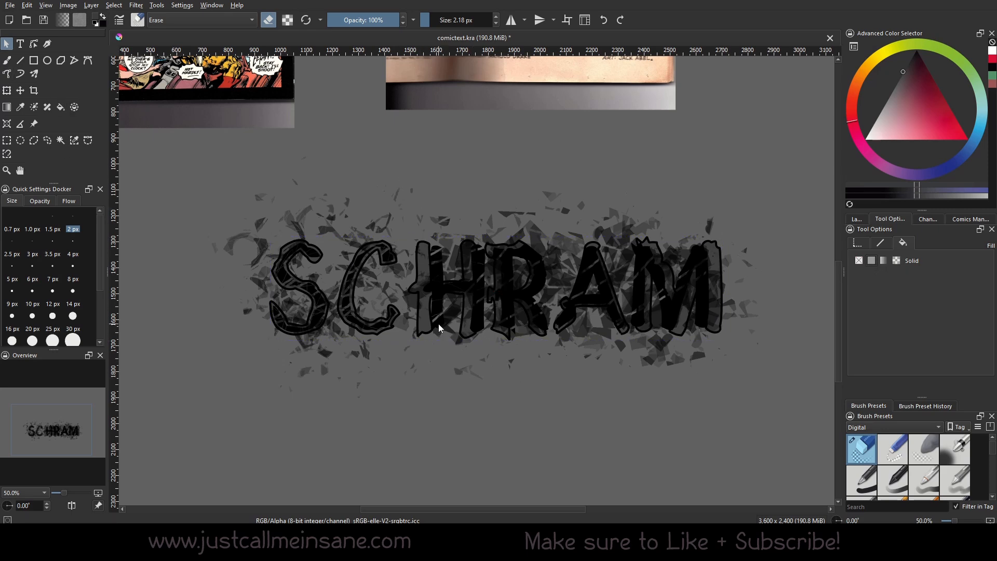
pyautogui.scroll(-1, 506, 418)
pyautogui.moveTo(508, 313); pyautogui.dragTo(486, 315)
pyautogui.scroll(1, 409, 310)
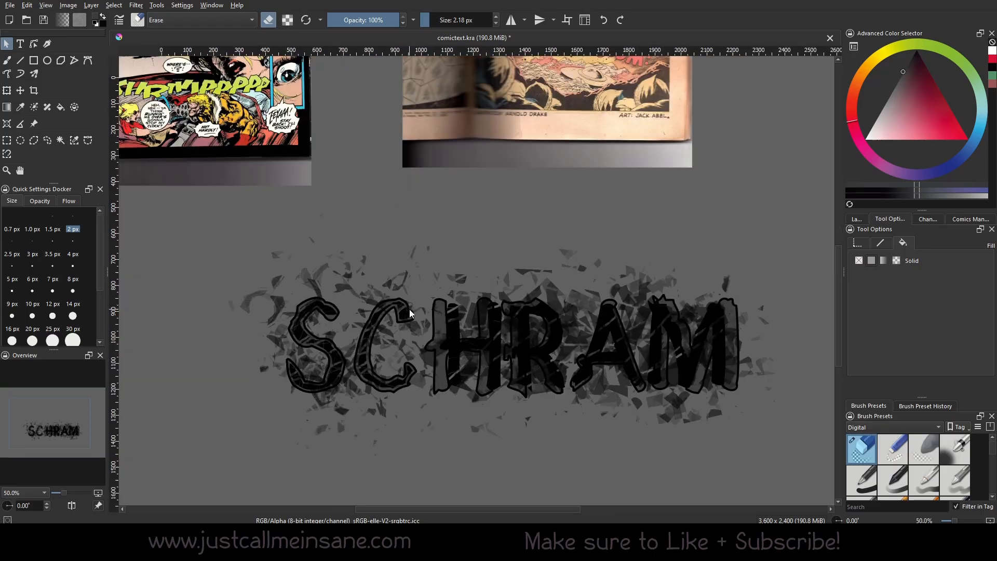
pyautogui.scroll(1, 409, 309)
pyautogui.moveTo(409, 309); pyautogui.dragTo(443, 267)
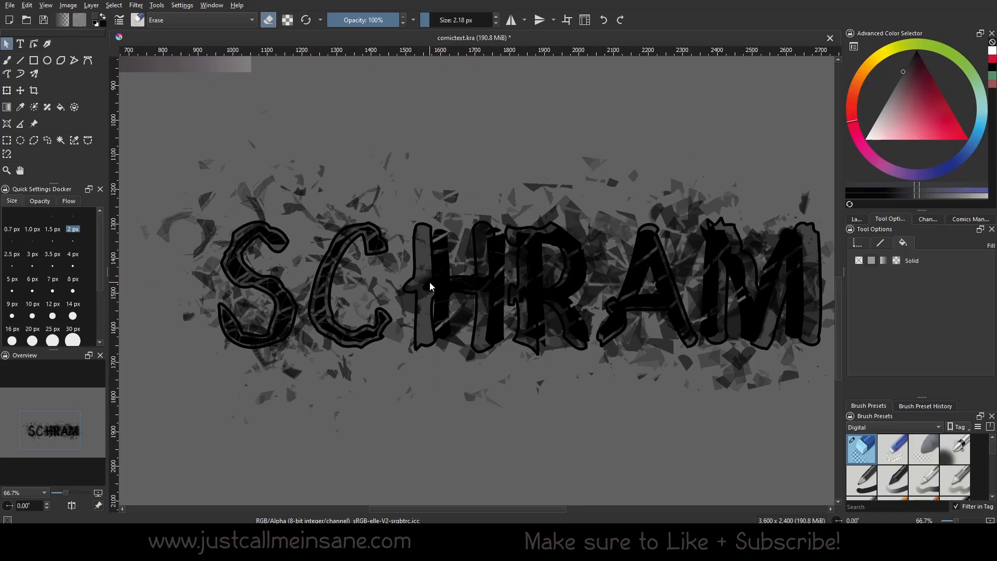
pyautogui.scroll(-1, 382, 283)
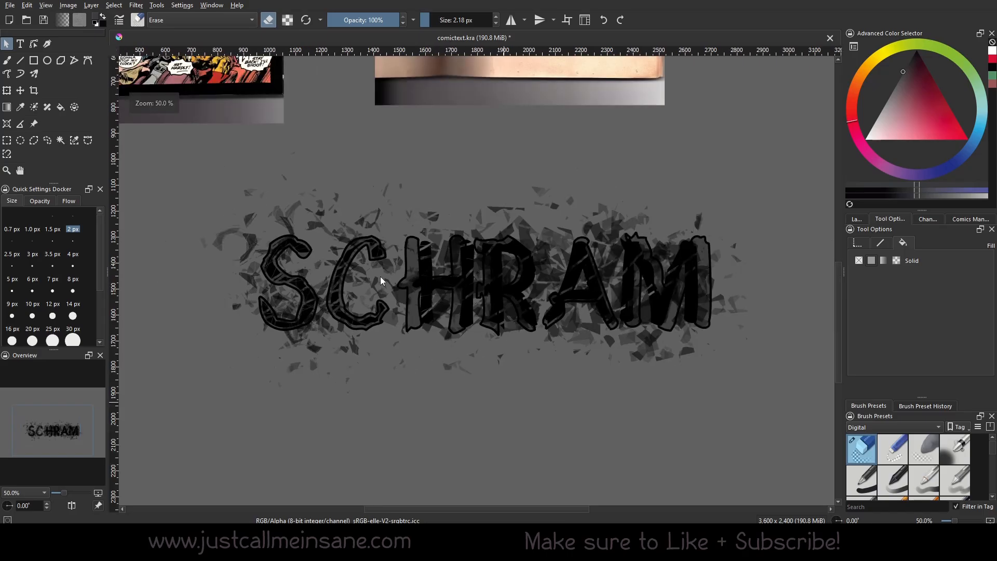
pyautogui.moveTo(381, 280); pyautogui.dragTo(458, 444)
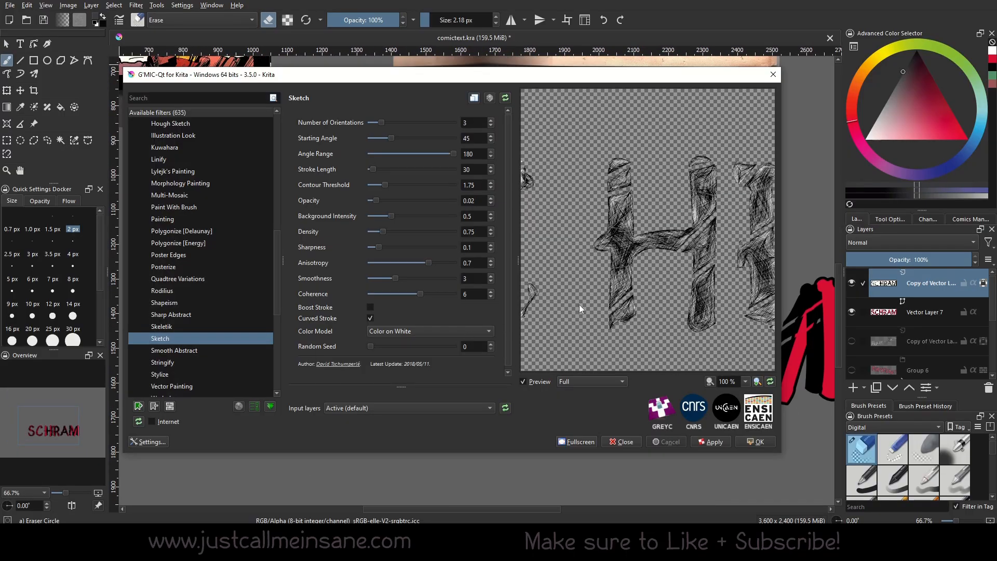
# Apply the G'MIC Sketch filter to the black lettering with stroke length 30, opacity 0.0975 and density 0.75.
pyautogui.moveTo(579, 304); pyautogui.dragTo(695, 304)
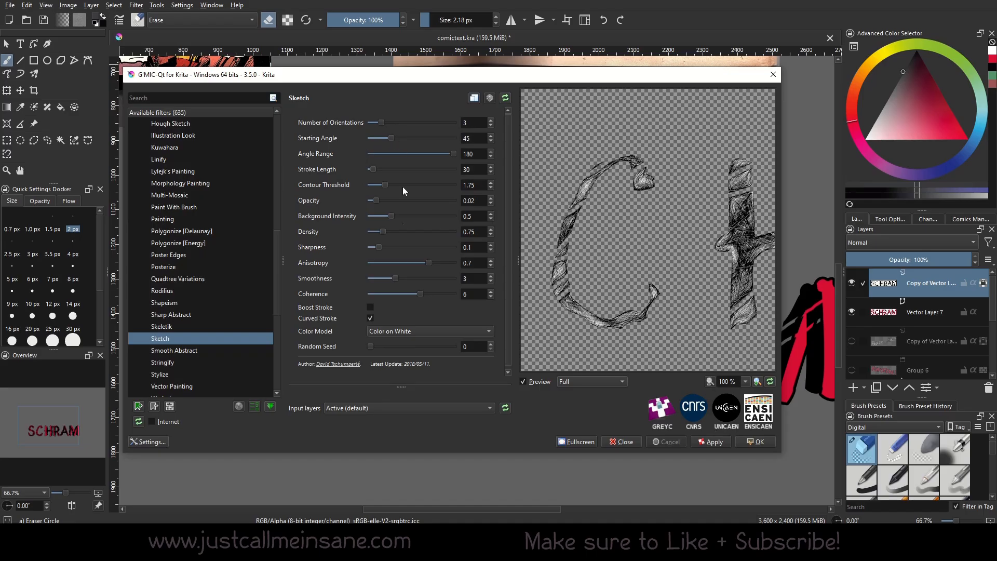
pyautogui.moveTo(382, 231); pyautogui.dragTo(433, 238)
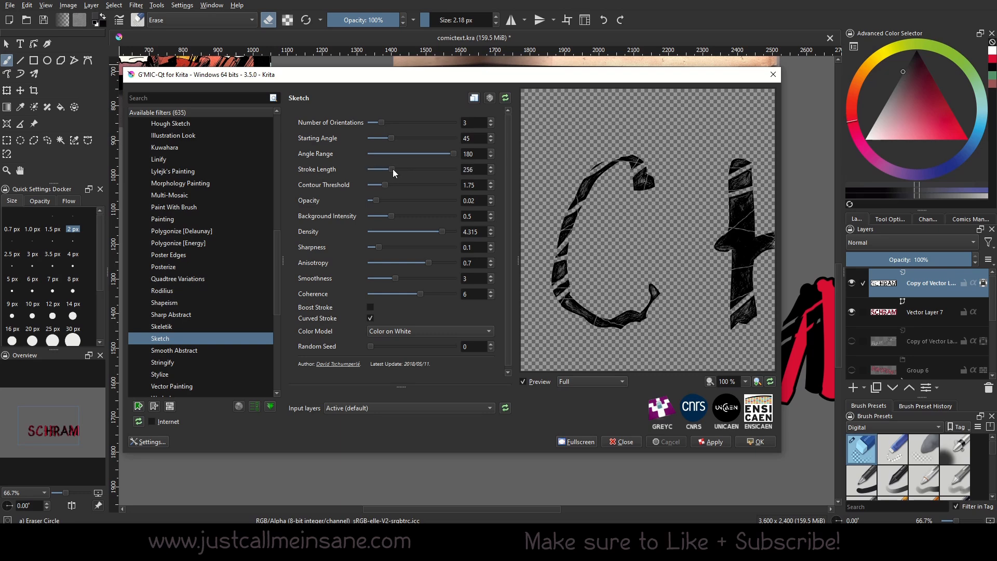
pyautogui.click(397, 200)
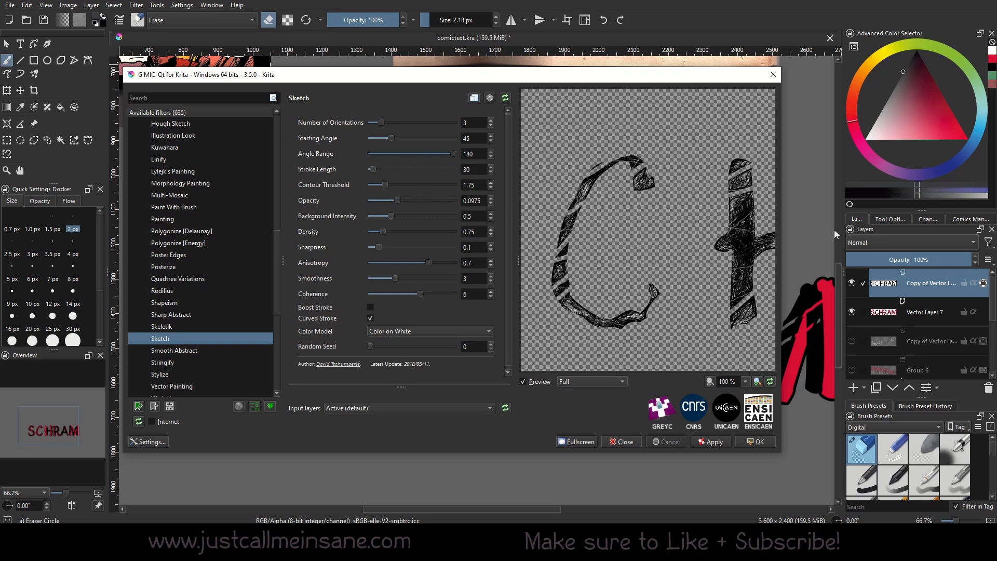
pyautogui.moveTo(638, 250); pyautogui.dragTo(794, 258)
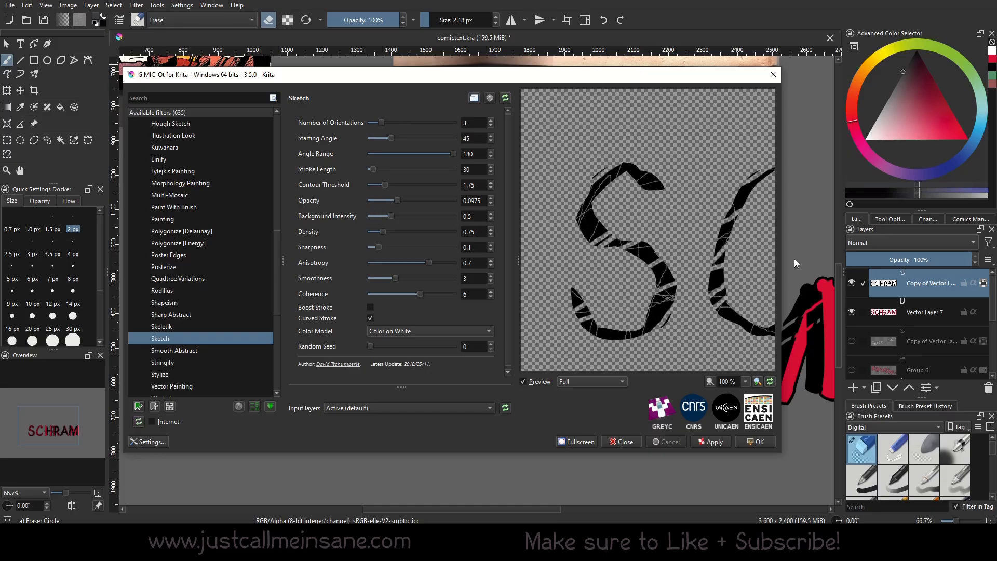
pyautogui.moveTo(738, 285)
pyautogui.mouseDown()
pyautogui.moveTo(558, 266)
pyautogui.moveTo(605, 269)
pyautogui.mouseUp()
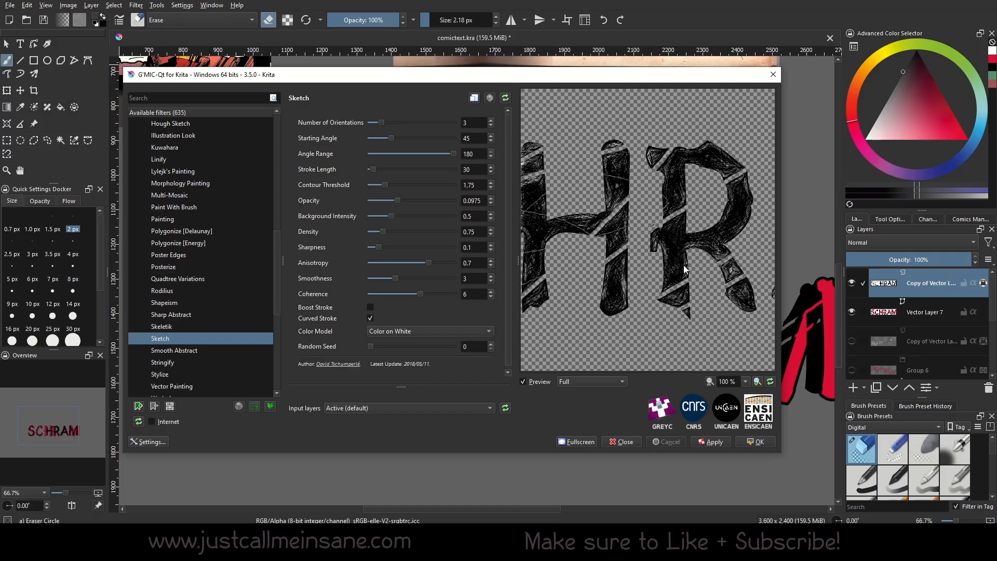
pyautogui.moveTo(766, 266); pyautogui.dragTo(687, 263)
pyautogui.click(724, 441)
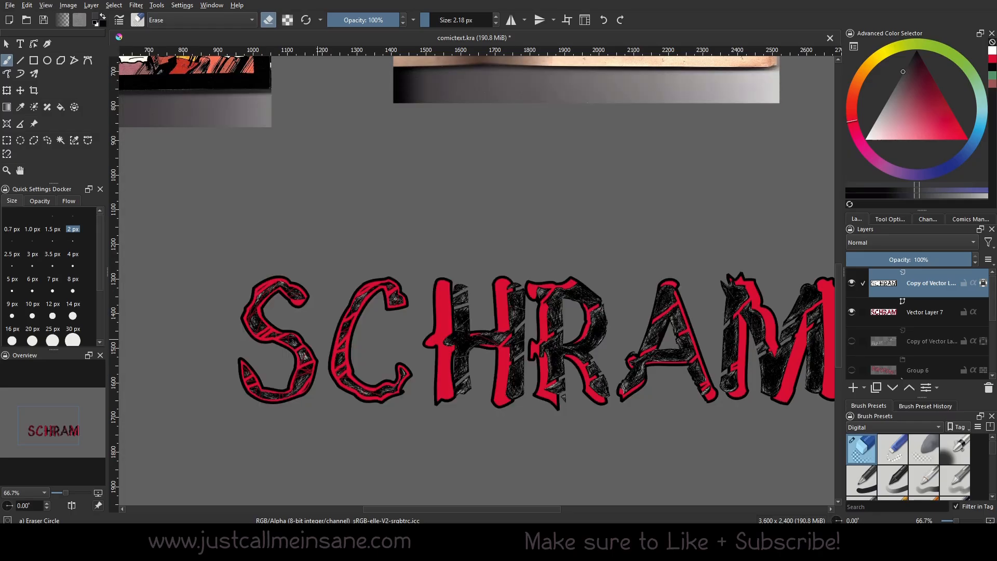
# Examine the sketched hatching of the black letters over the red SCHRAM lettering up close.
pyautogui.scroll(2, 240, 337)
pyautogui.scroll(2, 266, 294)
pyautogui.moveTo(459, 382); pyautogui.dragTo(407, 295)
pyautogui.scroll(-2, 407, 294)
pyautogui.moveTo(570, 344); pyautogui.dragTo(241, 336)
pyautogui.scroll(-1, 486, 295)
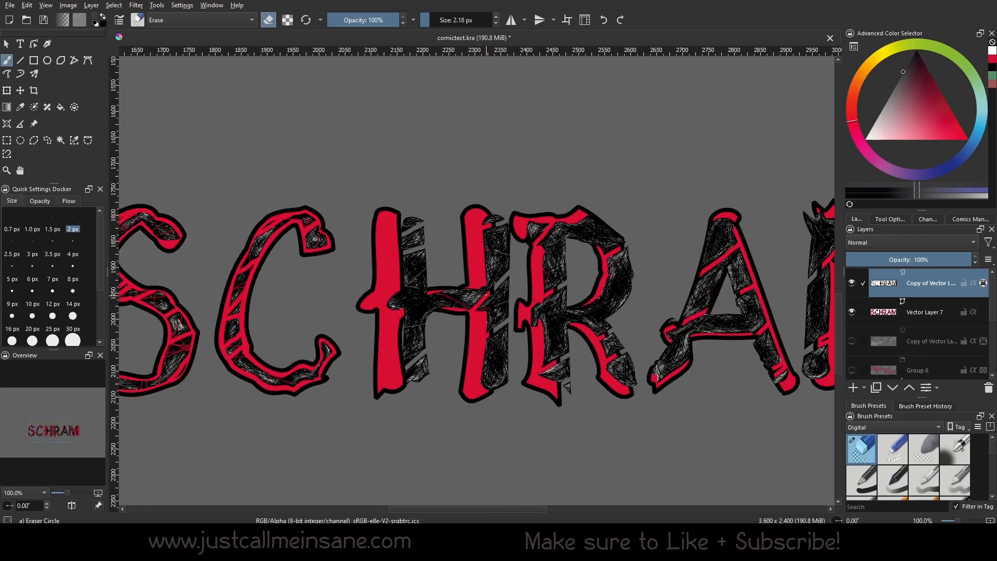
# Compare the hatched lettering with the red-outlined SCHRAM sound effect on the comic reference page.
pyautogui.scroll(-1, 483, 321)
pyautogui.moveTo(483, 320); pyautogui.dragTo(537, 501)
pyautogui.moveTo(343, 182); pyautogui.dragTo(501, 398)
pyautogui.scroll(3, 376, 210)
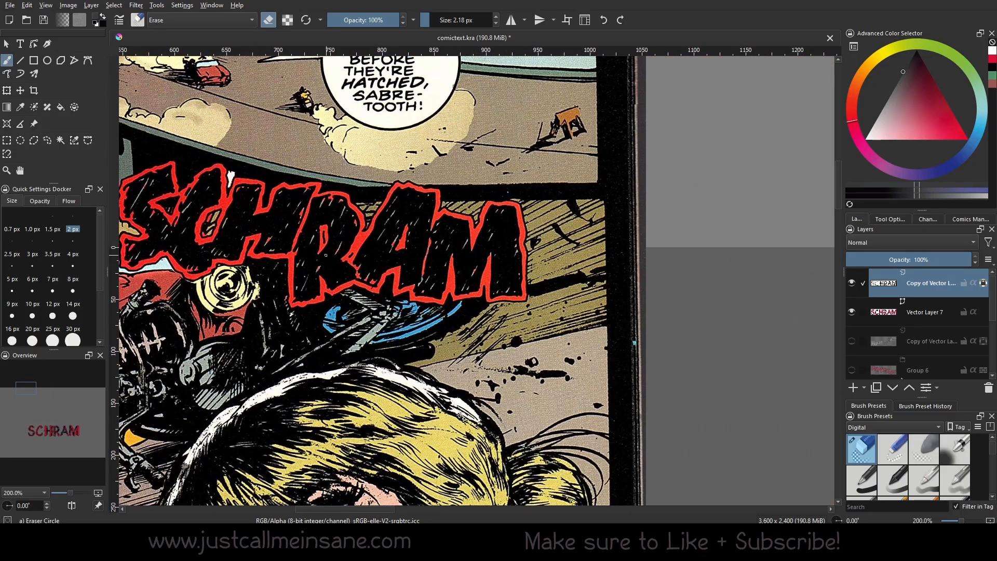
pyautogui.scroll(-5, 462, 337)
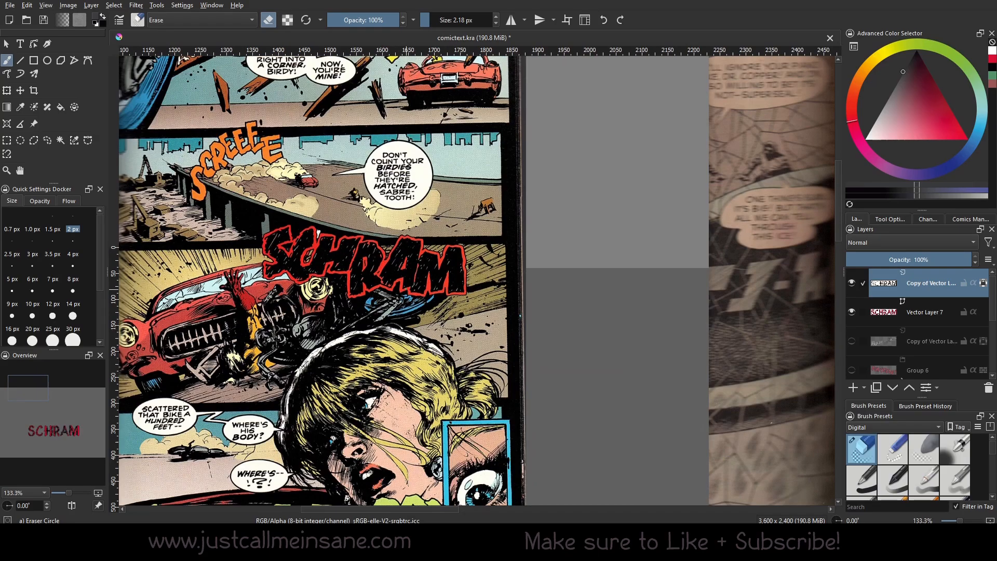
pyautogui.moveTo(462, 337); pyautogui.dragTo(440, 329)
pyautogui.scroll(4, 440, 329)
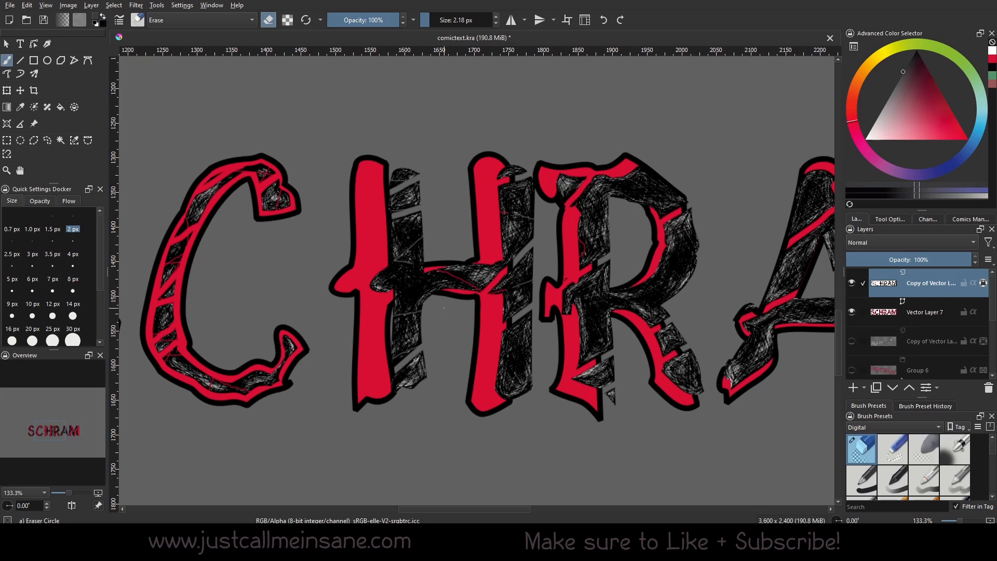
pyautogui.scroll(-3, 443, 307)
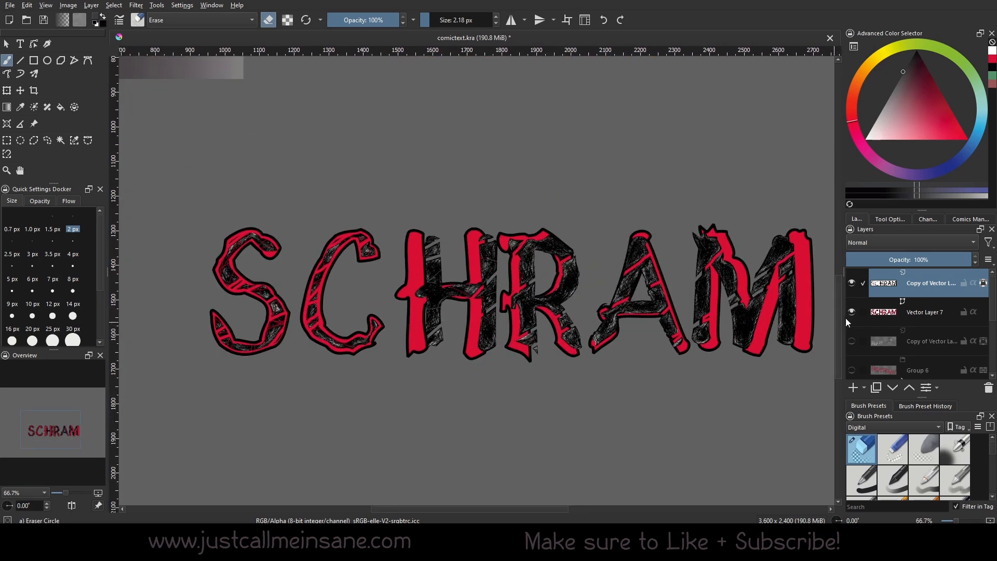
# Hide the red Vector Layer 7 and examine the hatching on the black lettering alone.
pyautogui.click(850, 313)
pyautogui.scroll(1, 368, 285)
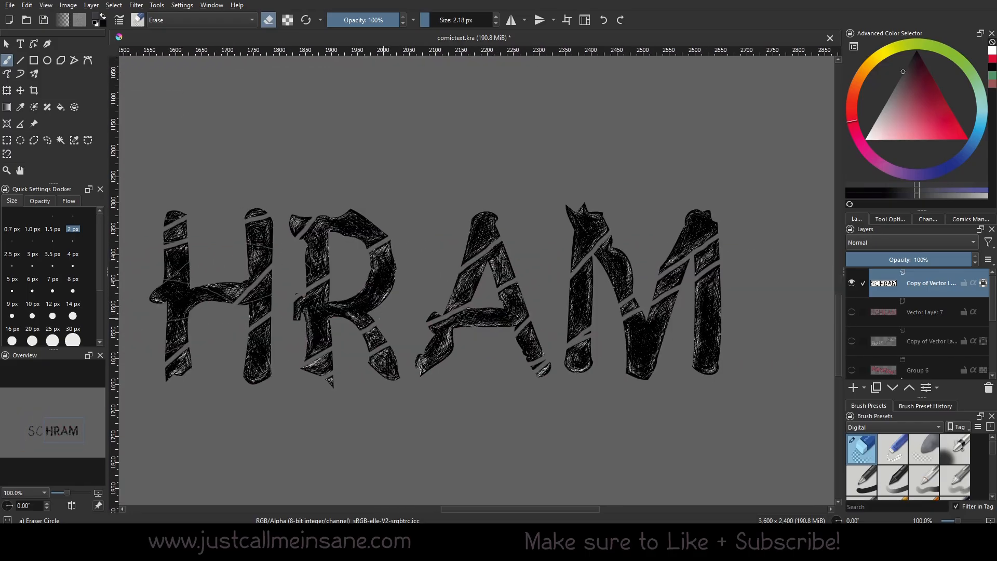
pyautogui.moveTo(357, 318); pyautogui.dragTo(392, 319)
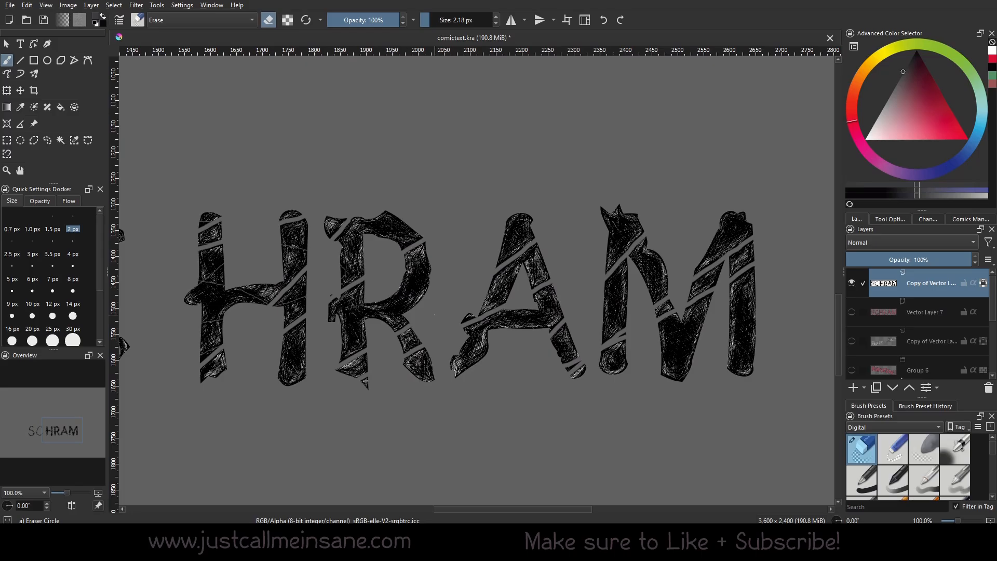
pyautogui.scroll(1, 265, 304)
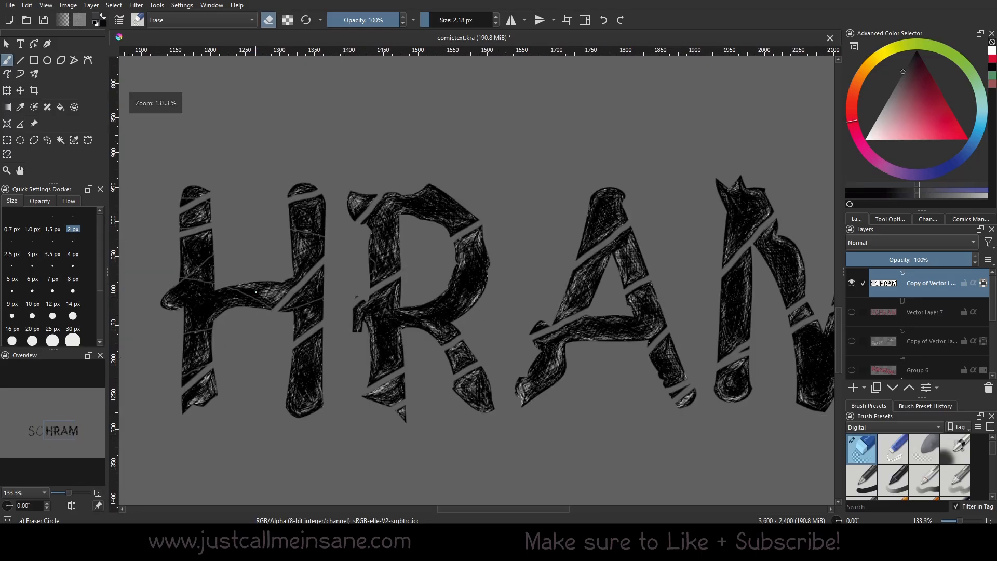
pyautogui.scroll(-2, 275, 301)
pyautogui.moveTo(279, 309); pyautogui.dragTo(375, 319)
pyautogui.scroll(-2, 377, 320)
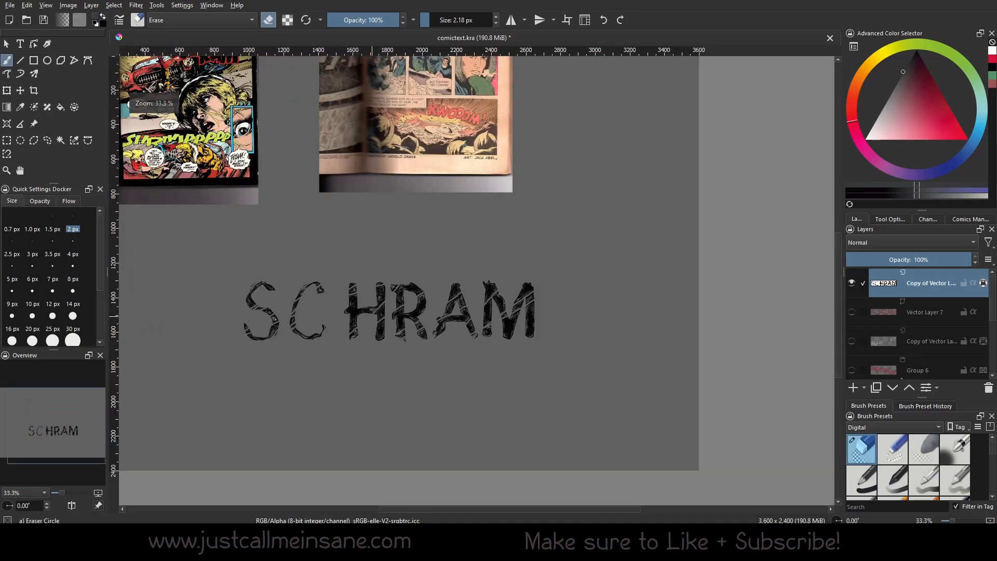
# Enable the Pattern Overlay layer style on the copied red SCHRAM layer with the black outline.
pyautogui.moveTo(444, 335); pyautogui.dragTo(503, 340)
pyautogui.scroll(1, 492, 339)
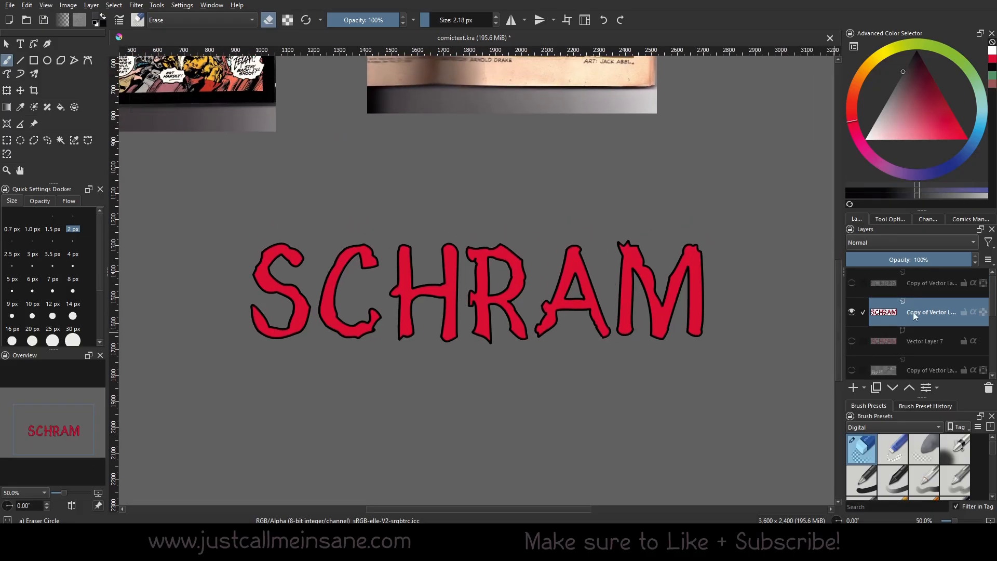
pyautogui.rightClick(912, 311)
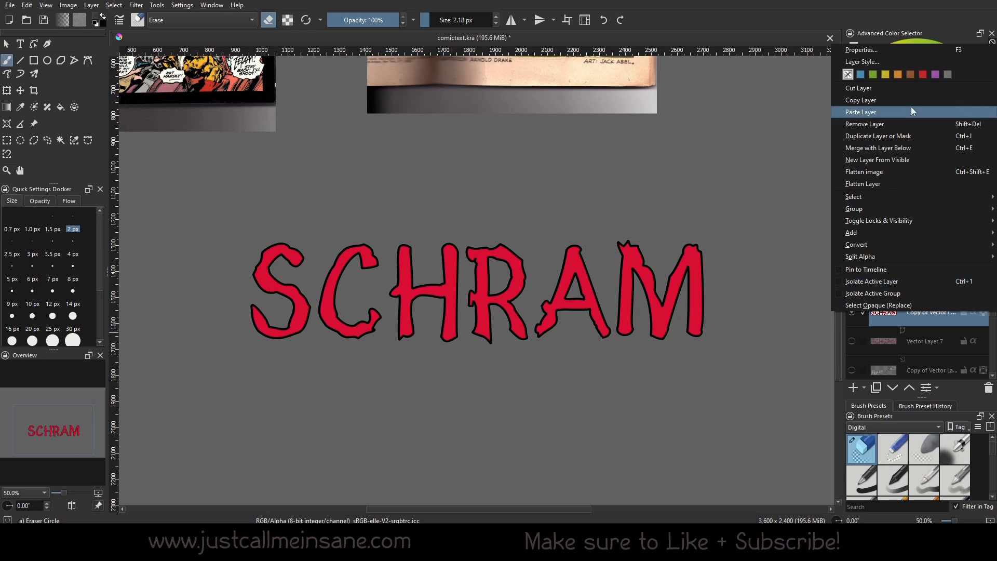
pyautogui.click(922, 61)
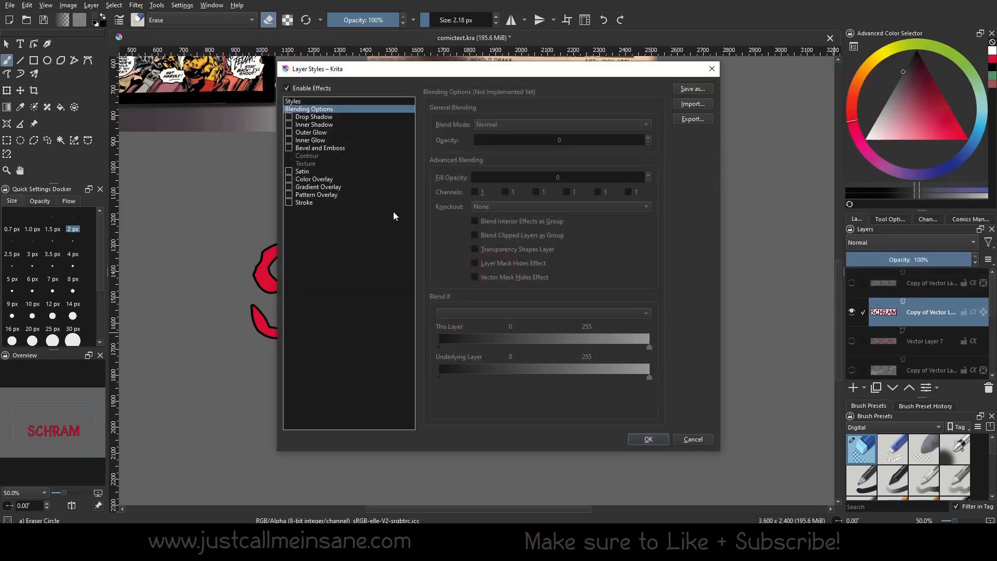
pyautogui.click(288, 194)
pyautogui.moveTo(524, 73); pyautogui.dragTo(729, 98)
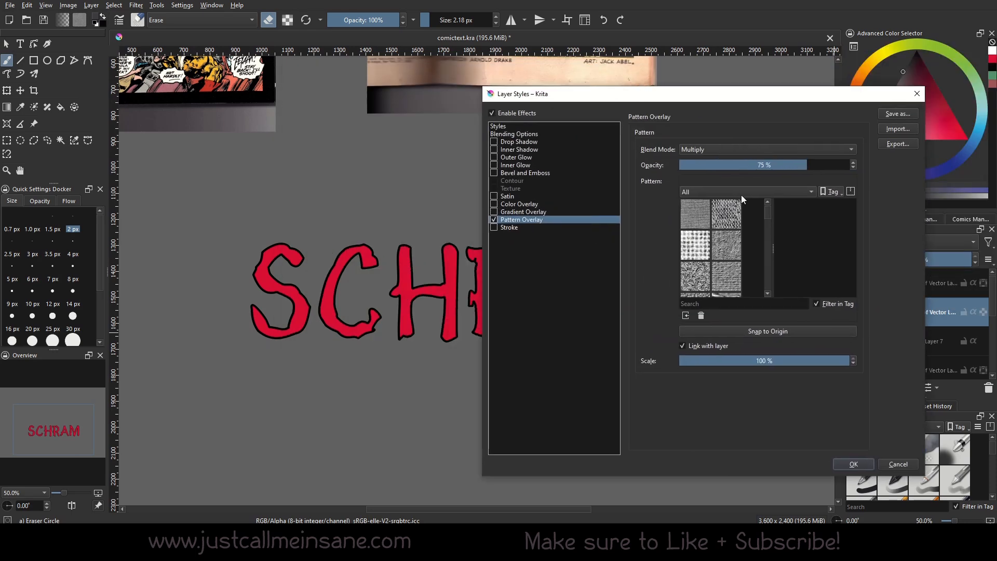
# Try the 05_paper-torchon, 04_paper-C-grain, texture-rock, texture-rockB, texture-melt and texture-woody patterns on the red lettering.
pyautogui.click(727, 275)
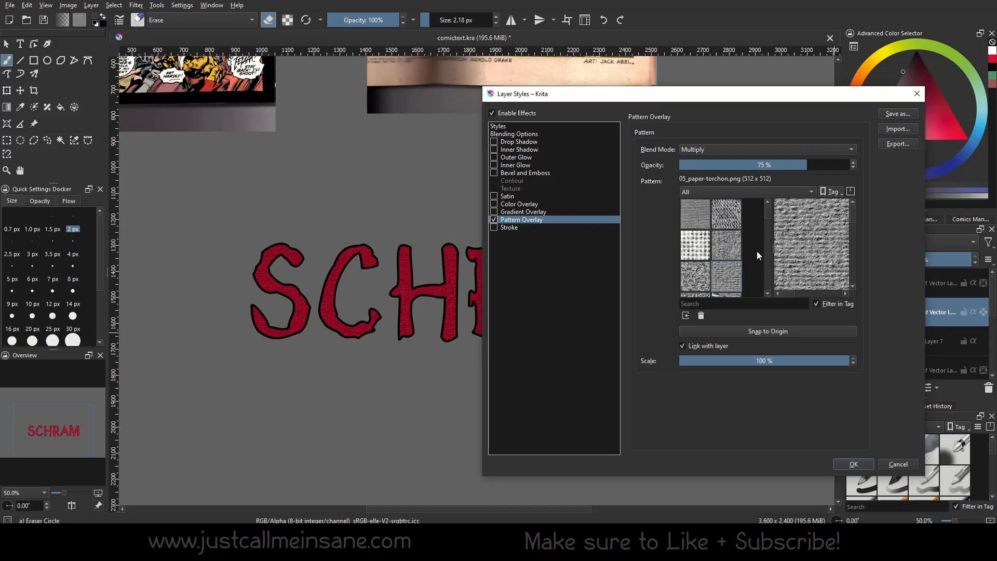
pyautogui.click(698, 287)
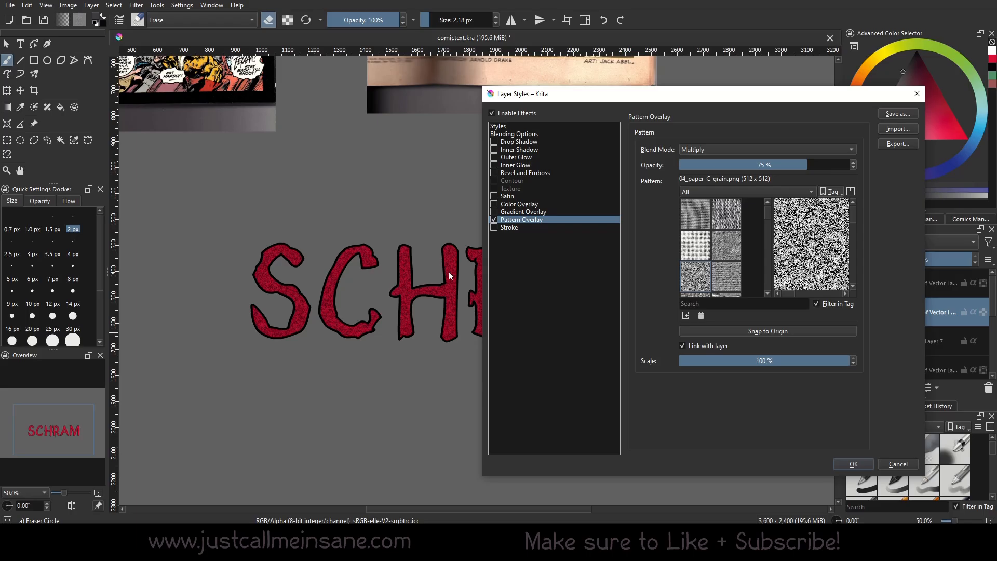
pyautogui.scroll(-3, 756, 279)
pyautogui.click(705, 248)
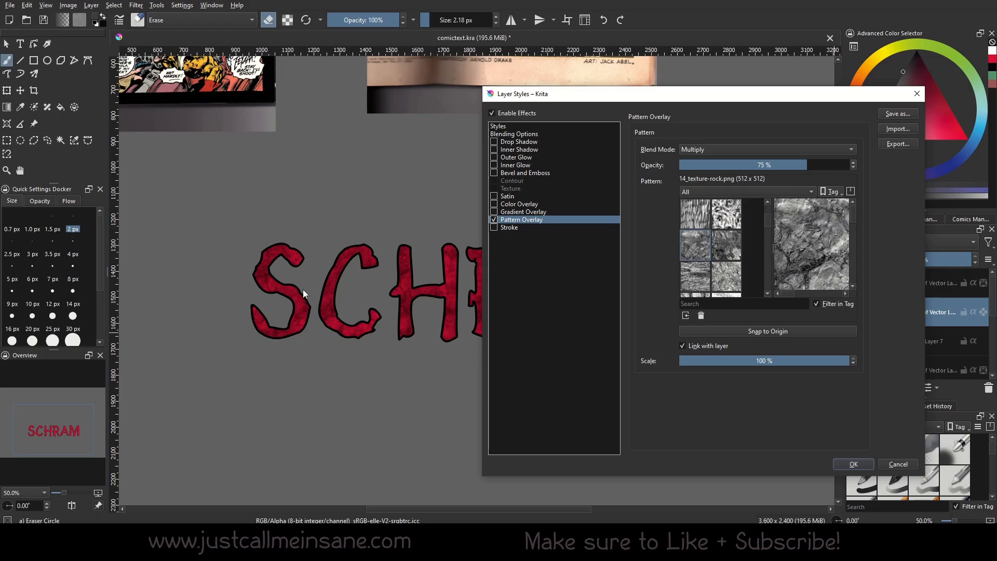
pyautogui.click(732, 240)
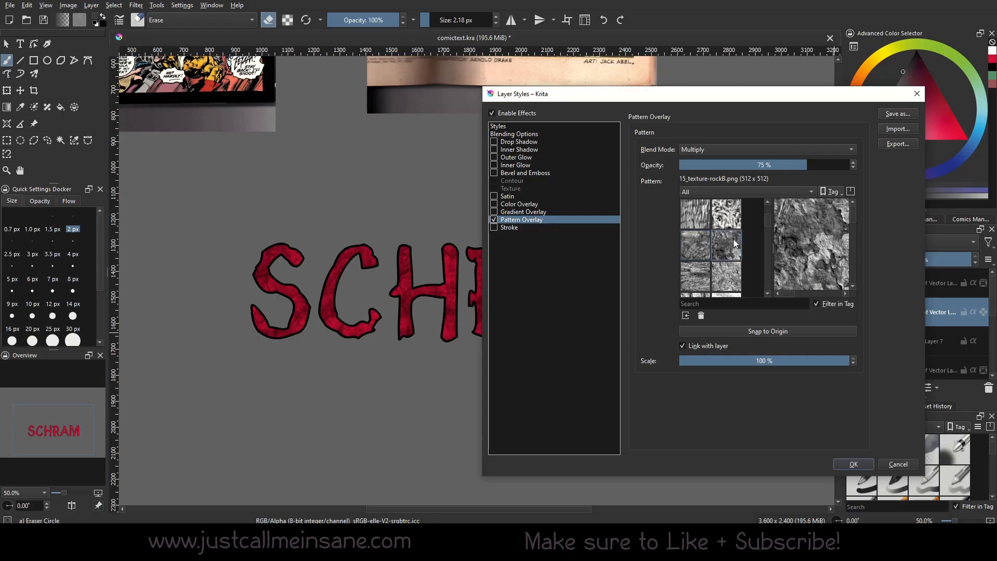
pyautogui.click(729, 278)
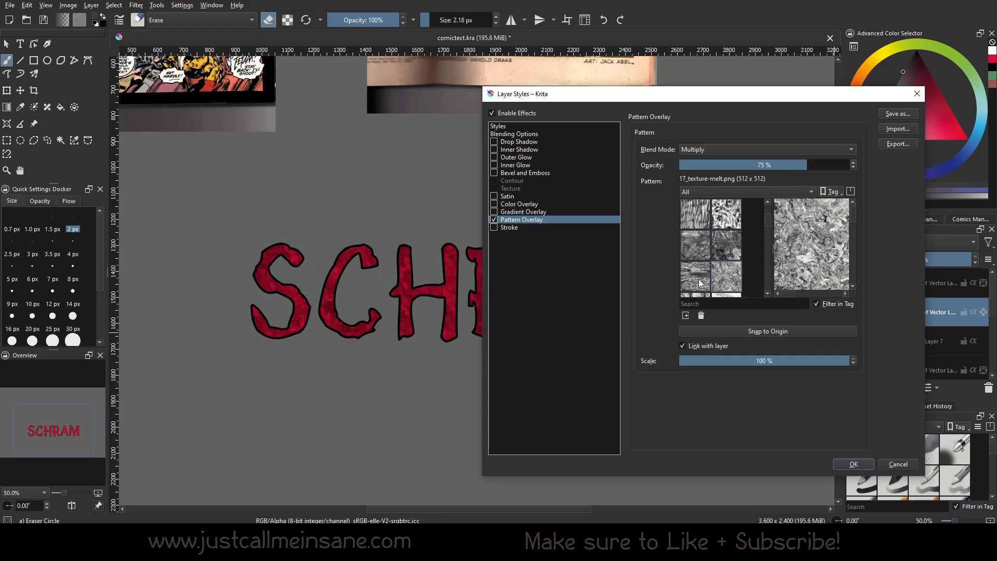
pyautogui.click(698, 279)
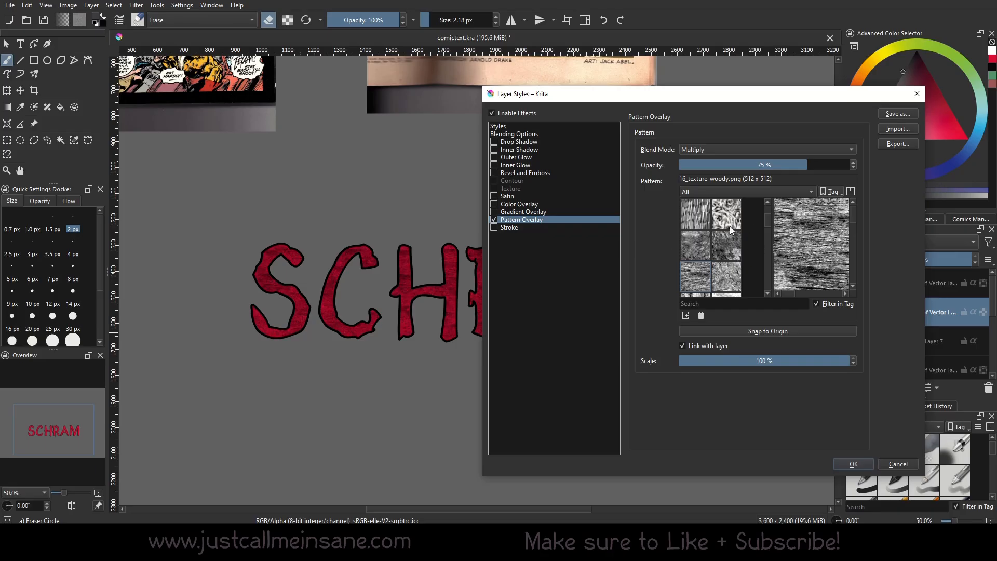
# Try the 24-dynamic-screentone-B, Abstract_lines and 05_paper-torchon patterns as the lettering's overlay.
pyautogui.scroll(-2, 712, 258)
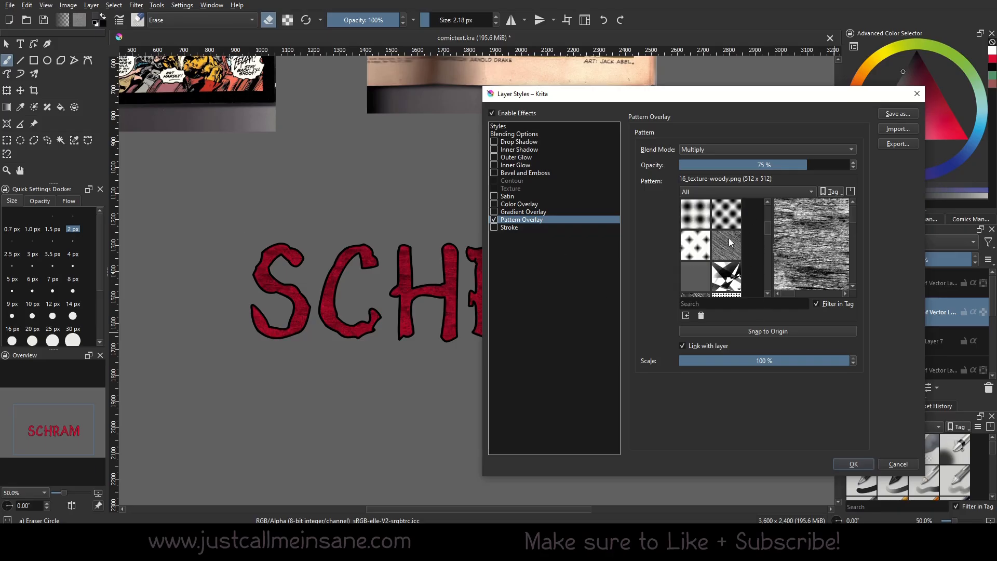
pyautogui.click(726, 213)
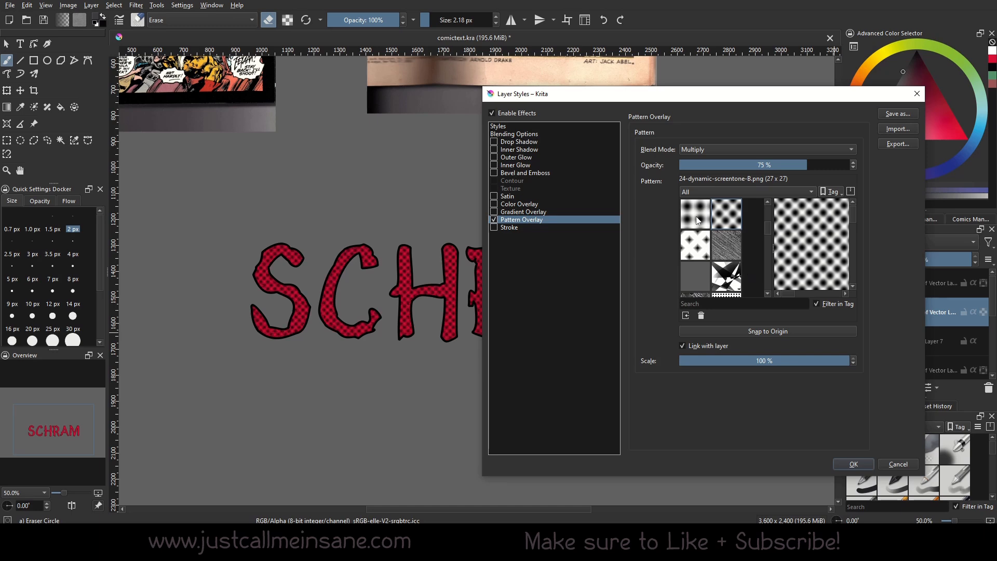
pyautogui.click(695, 214)
pyautogui.click(738, 282)
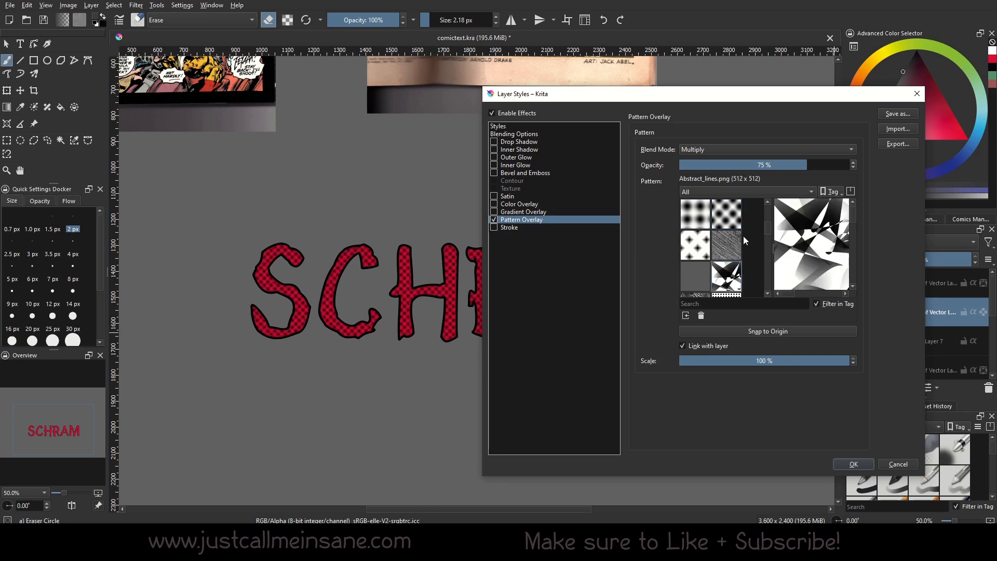
pyautogui.scroll(-3, 730, 280)
pyautogui.scroll(-2, 726, 268)
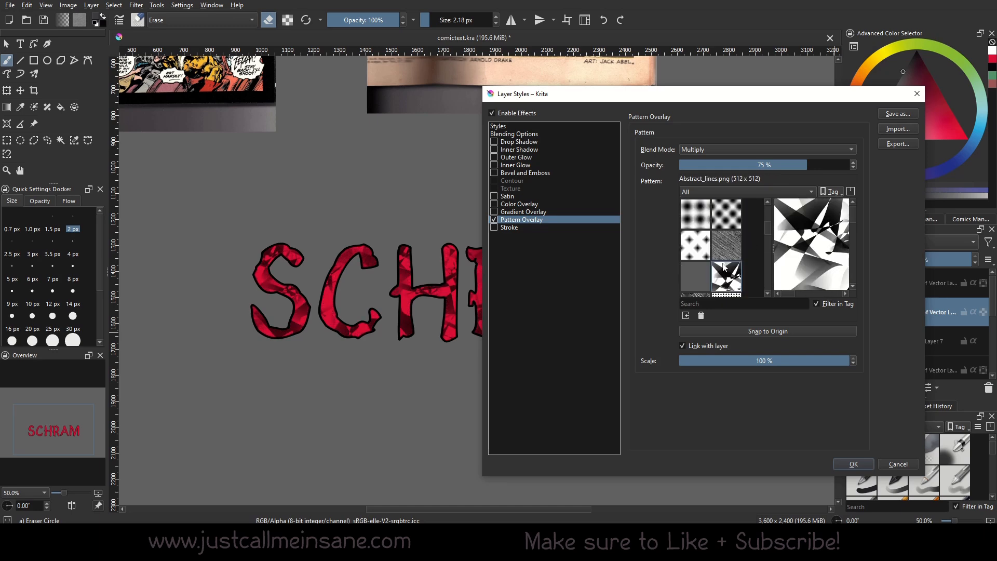
pyautogui.click(739, 275)
pyautogui.scroll(-2, 740, 276)
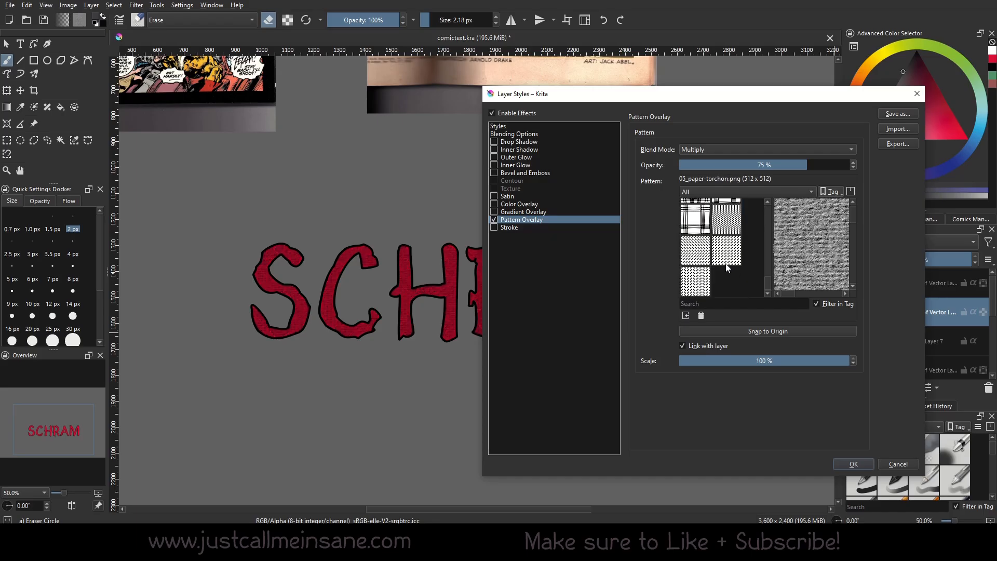
# Try geometric overlay patterns on the lettering, including Squares07.pat, Pattern01.pat, Grid03.pat and Hexacol BW.
pyautogui.click(725, 261)
pyautogui.click(703, 228)
pyautogui.scroll(2, 726, 277)
pyautogui.click(695, 223)
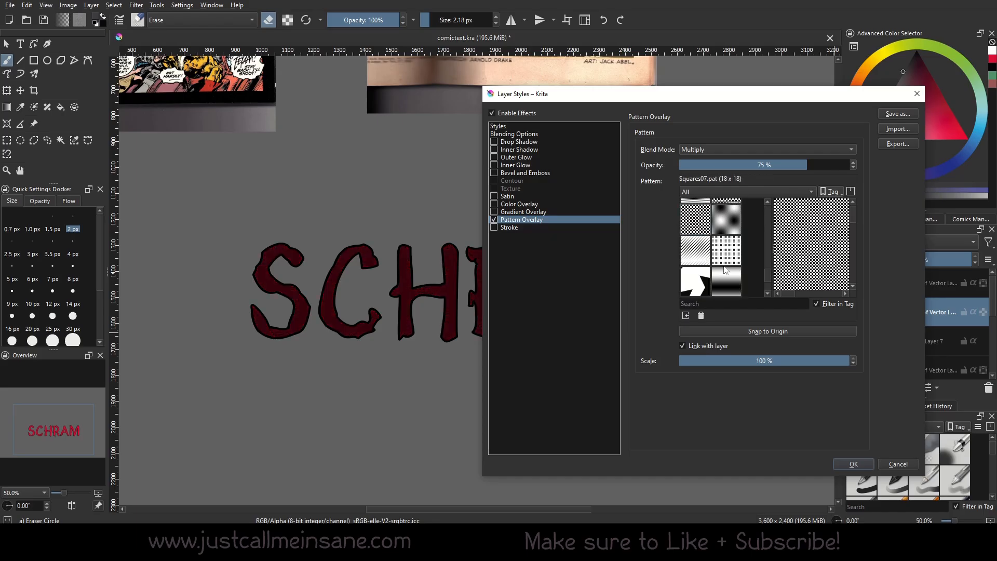
pyautogui.scroll(1, 723, 268)
pyautogui.click(695, 213)
pyautogui.scroll(1, 713, 266)
pyautogui.click(700, 250)
pyautogui.click(726, 264)
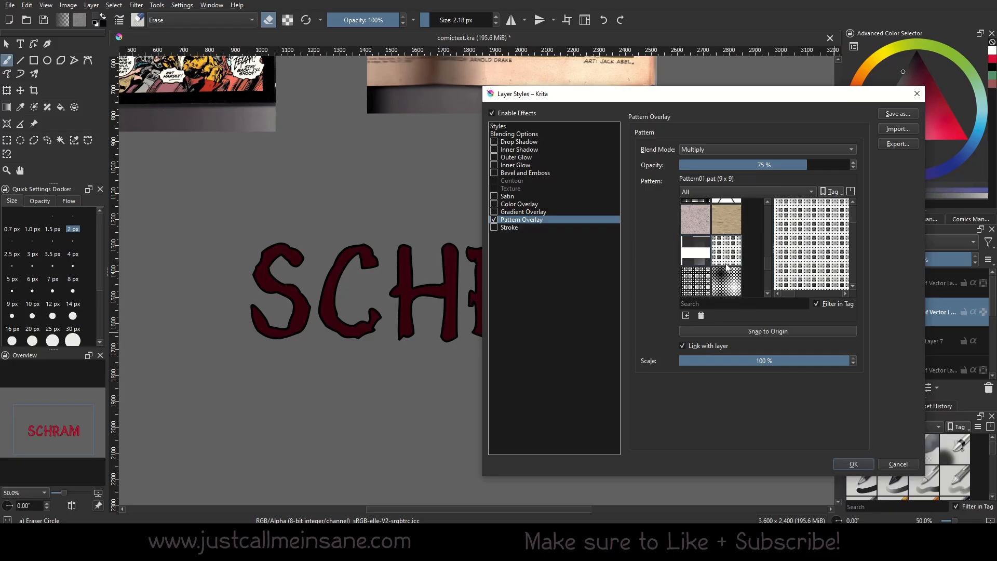
pyautogui.scroll(-1, 718, 265)
pyautogui.click(702, 249)
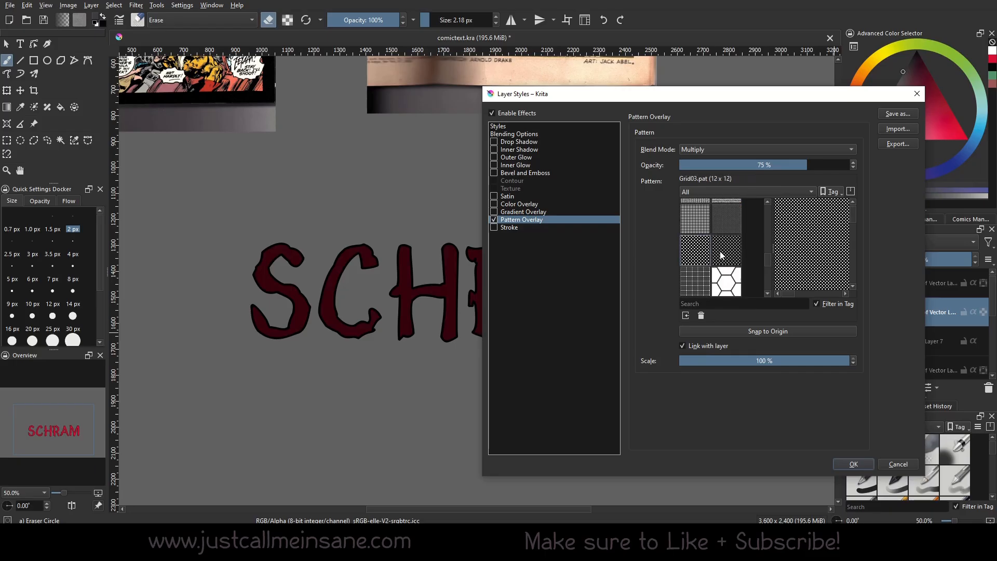
pyautogui.click(730, 278)
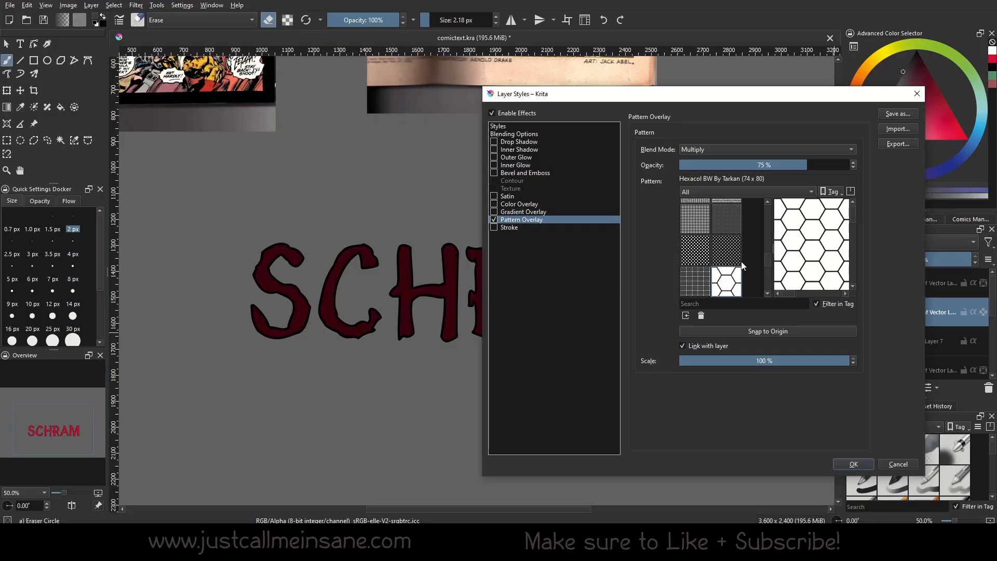
# Apply the Canvas 04 pattern overlay to the red lettering in Multiply mode at 55% opacity.
pyautogui.scroll(3, 727, 265)
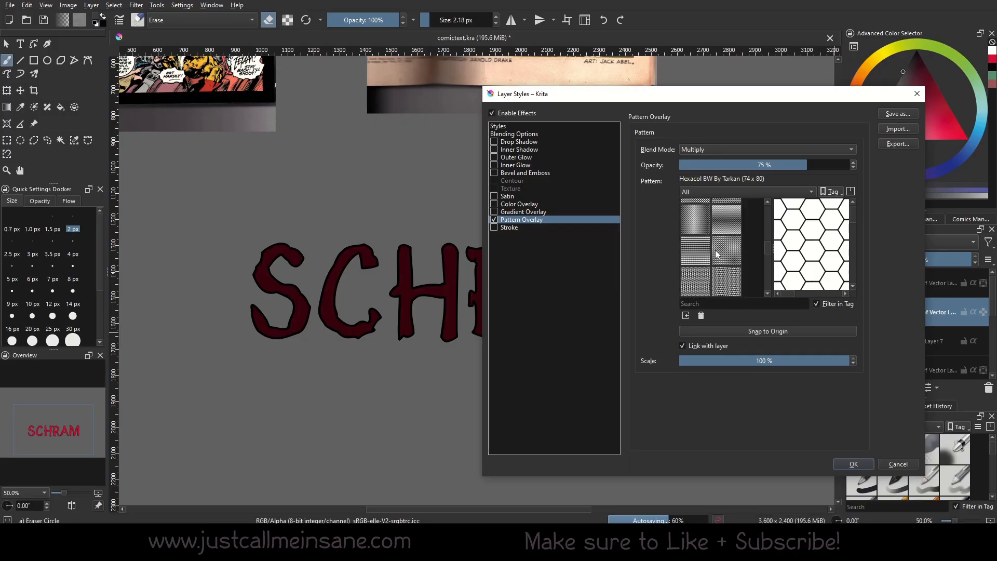
pyautogui.scroll(5, 715, 254)
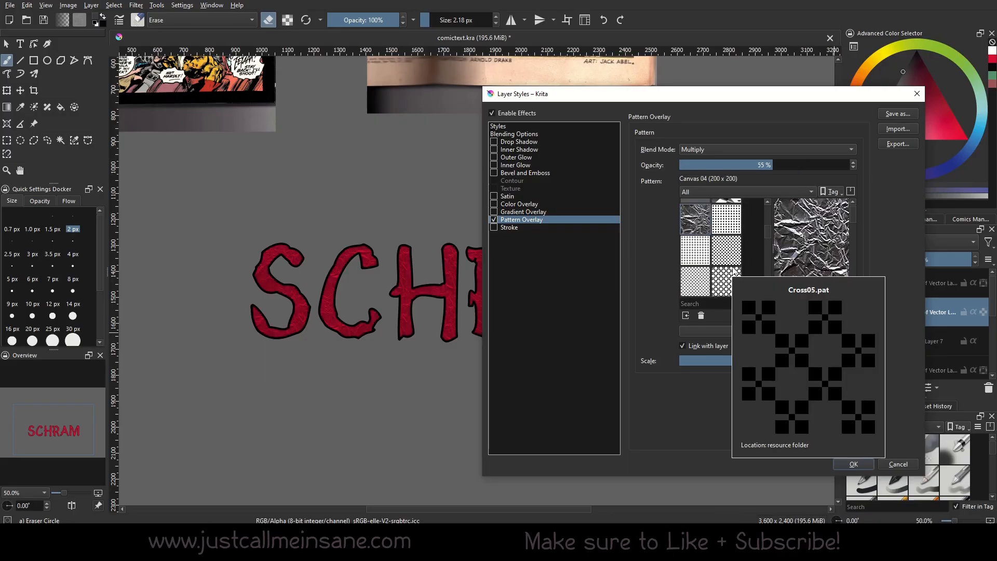
pyautogui.click(727, 150)
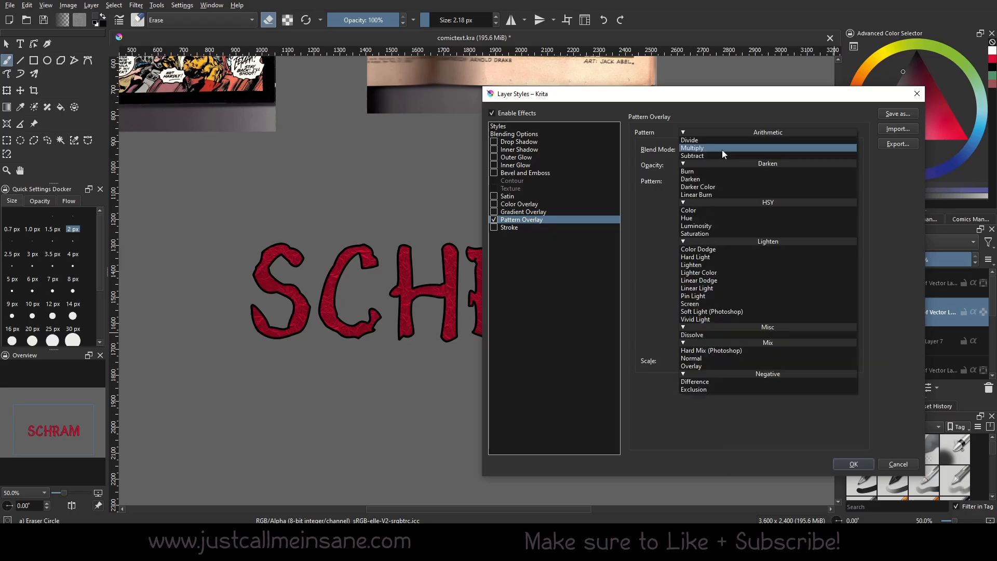
pyautogui.click(644, 263)
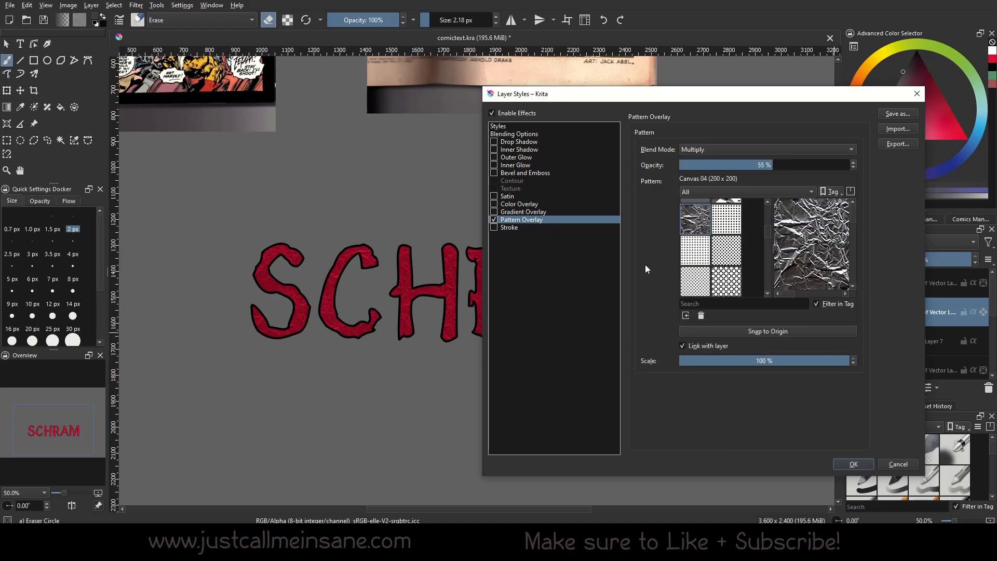
pyautogui.click(867, 466)
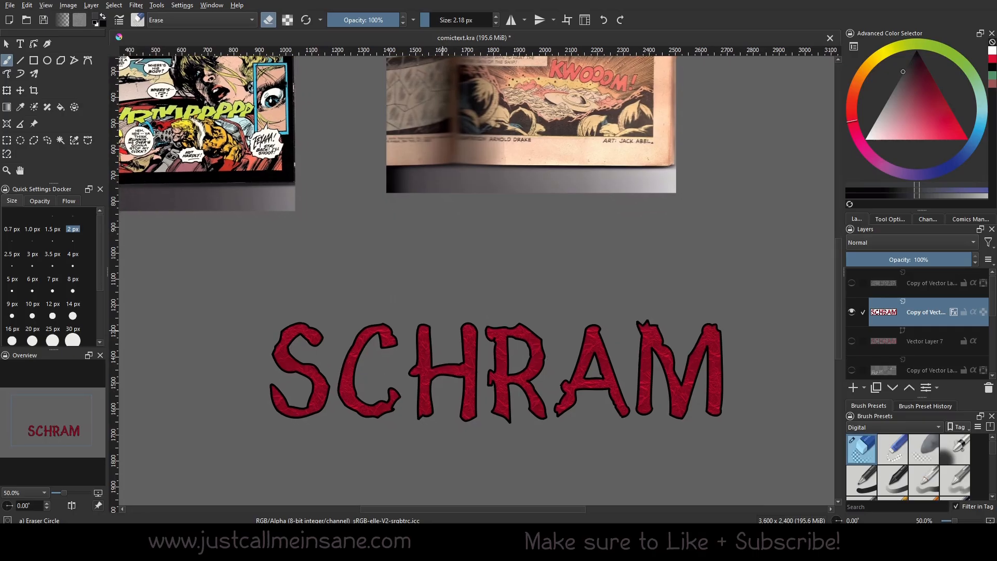
pyautogui.scroll(5, 436, 324)
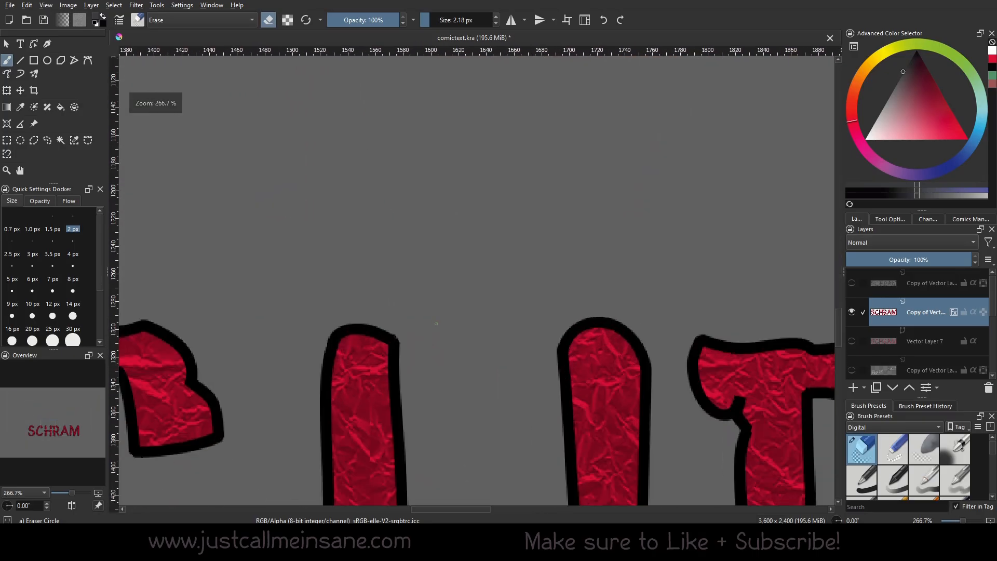
pyautogui.scroll(-6, 436, 323)
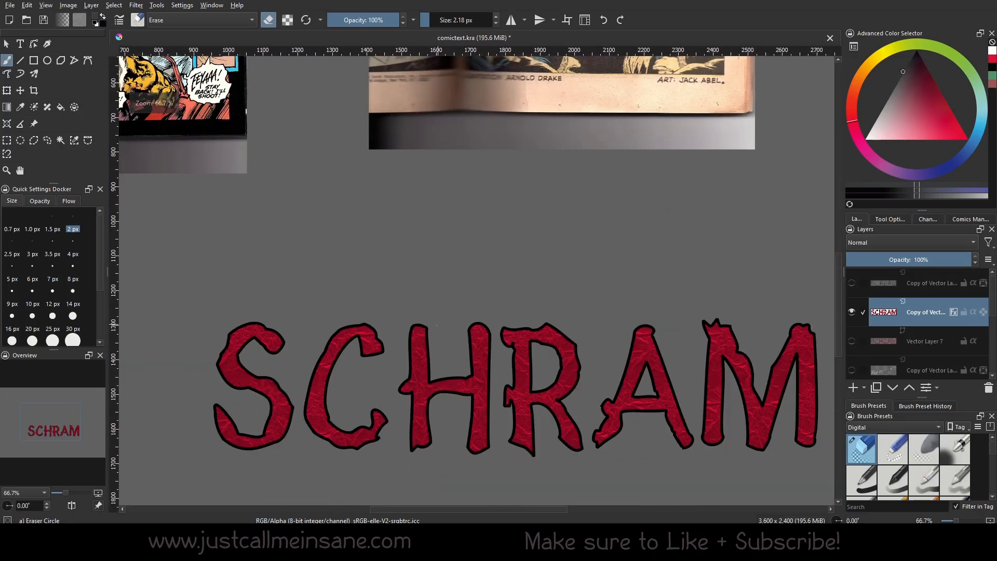
pyautogui.scroll(-1, 387, 296)
pyautogui.moveTo(388, 296); pyautogui.dragTo(376, 286)
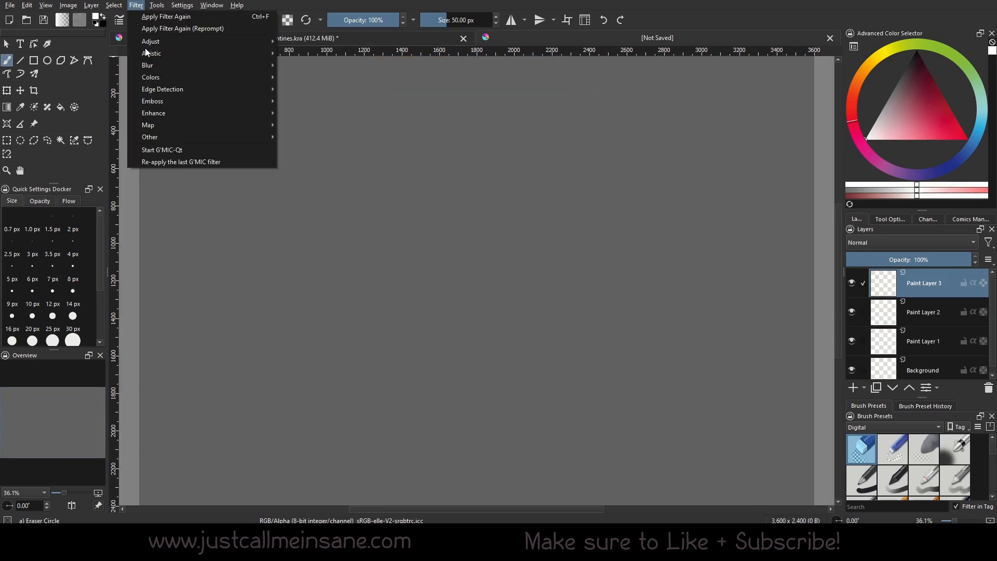
# In the unsaved blank document, launch the Pacman demo from G'MIC's Games & Demos filter.
pyautogui.click(180, 151)
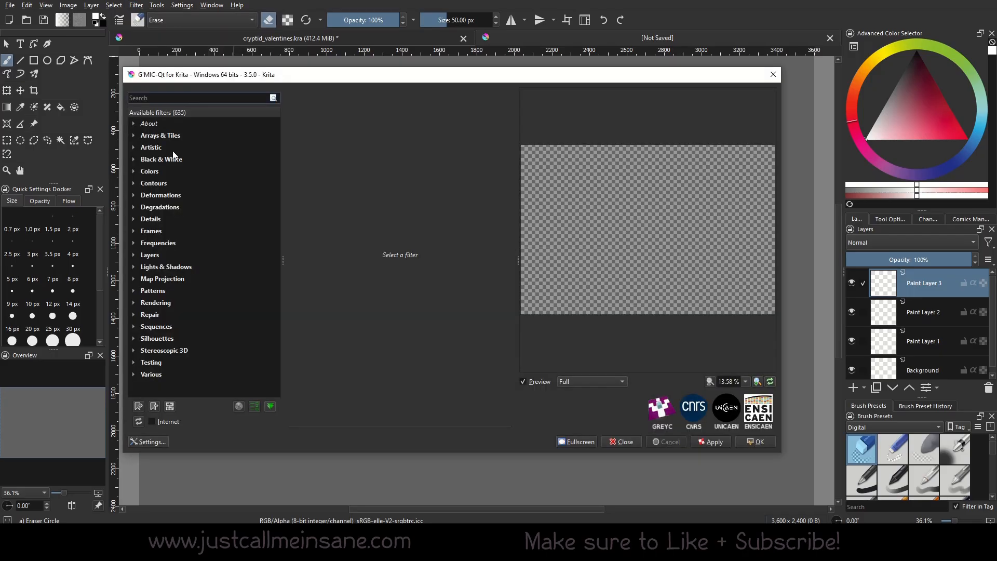
pyautogui.click(133, 373)
pyautogui.scroll(-3, 178, 344)
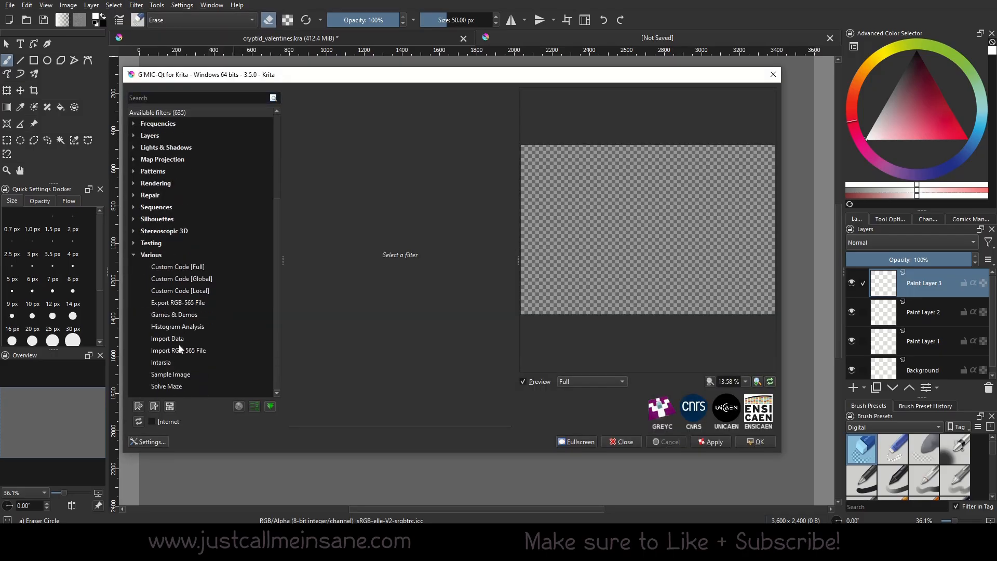
pyautogui.click(164, 313)
pyautogui.click(478, 122)
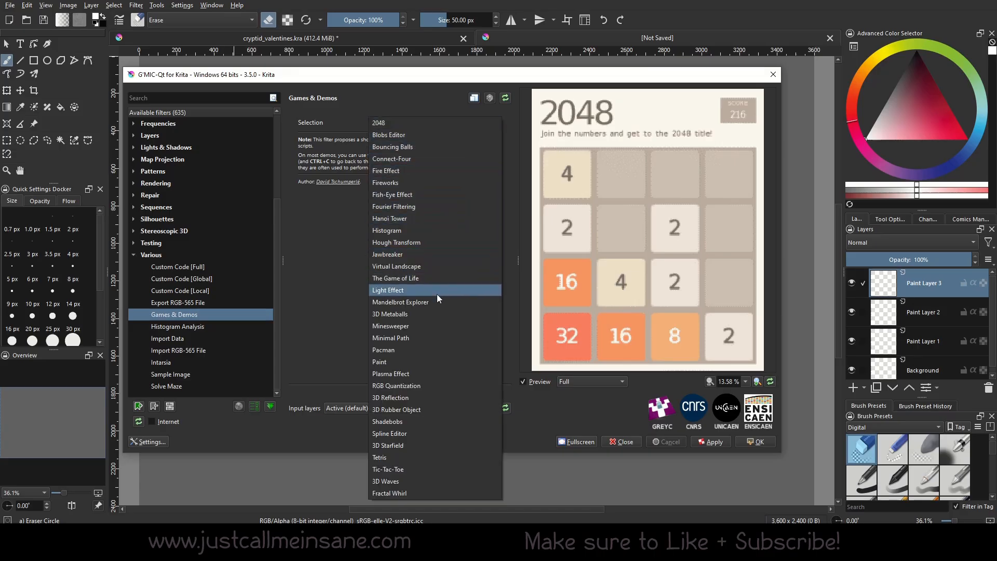
pyautogui.click(437, 350)
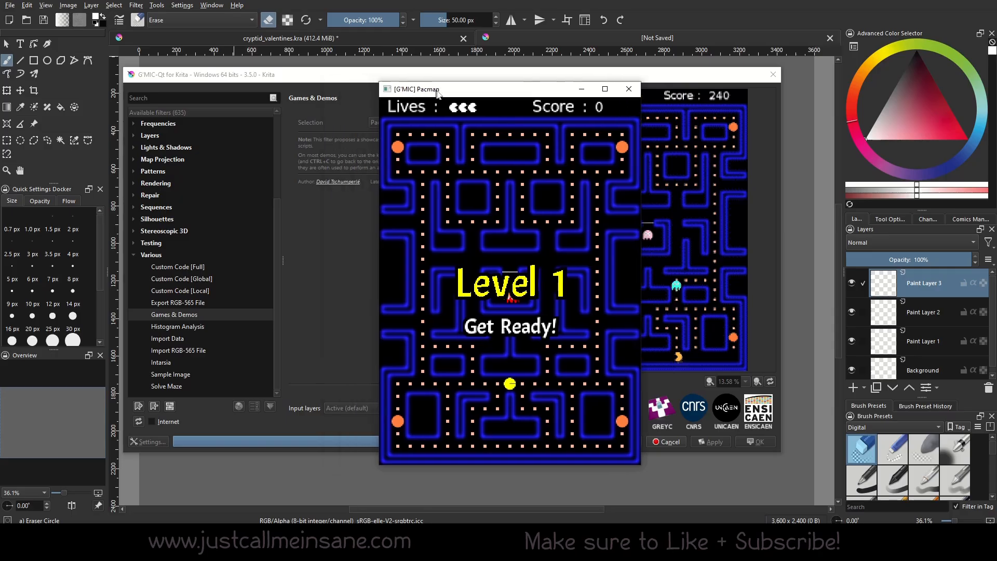
# Move the Pacman game window clear of its place and steer Pacman up the maze's right side through the upper-right power pellet.
pyautogui.moveTo(437, 94); pyautogui.dragTo(408, 63)
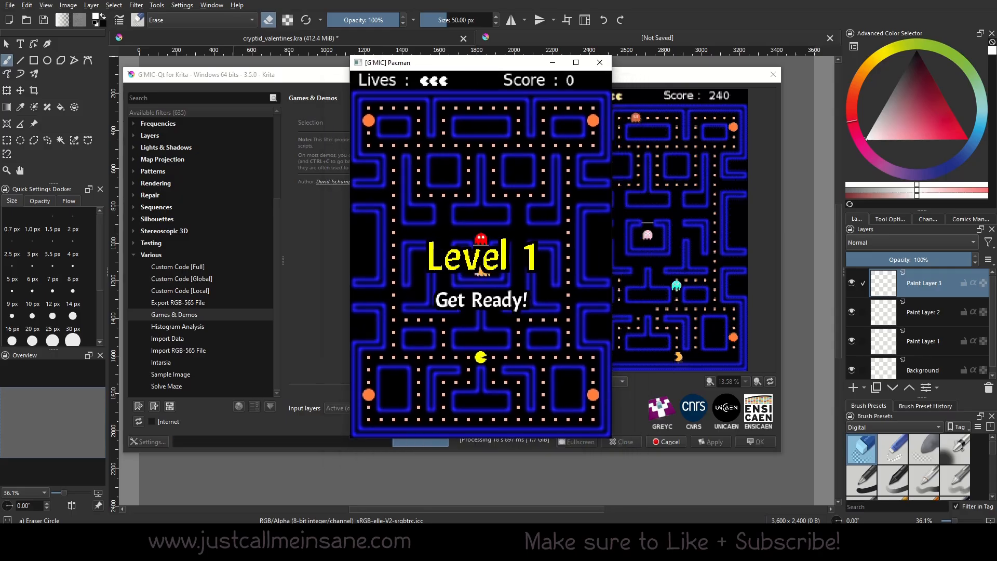
pyautogui.press('Right')
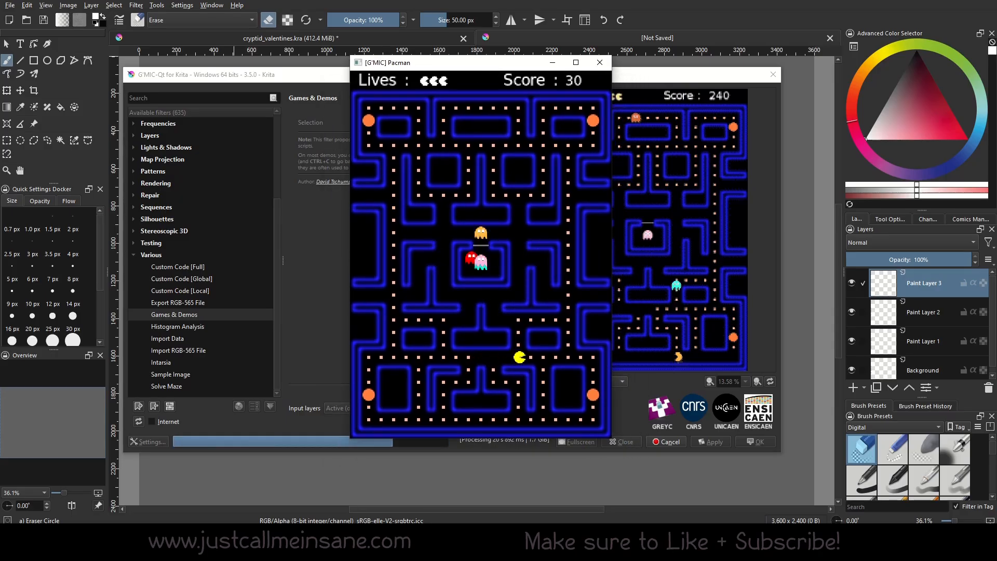
pyautogui.press('Up')
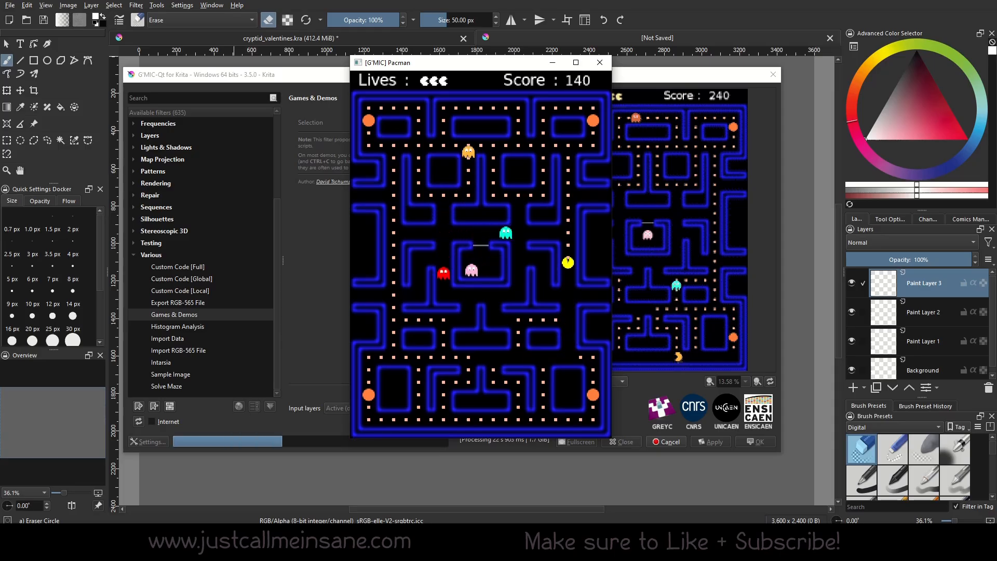
pyautogui.press('Right')
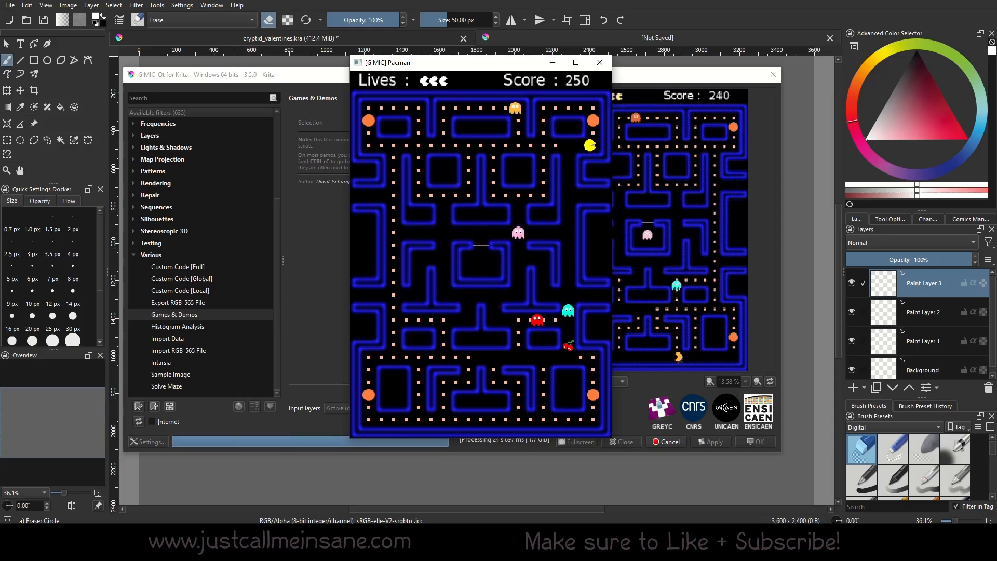
pyautogui.press('Left')
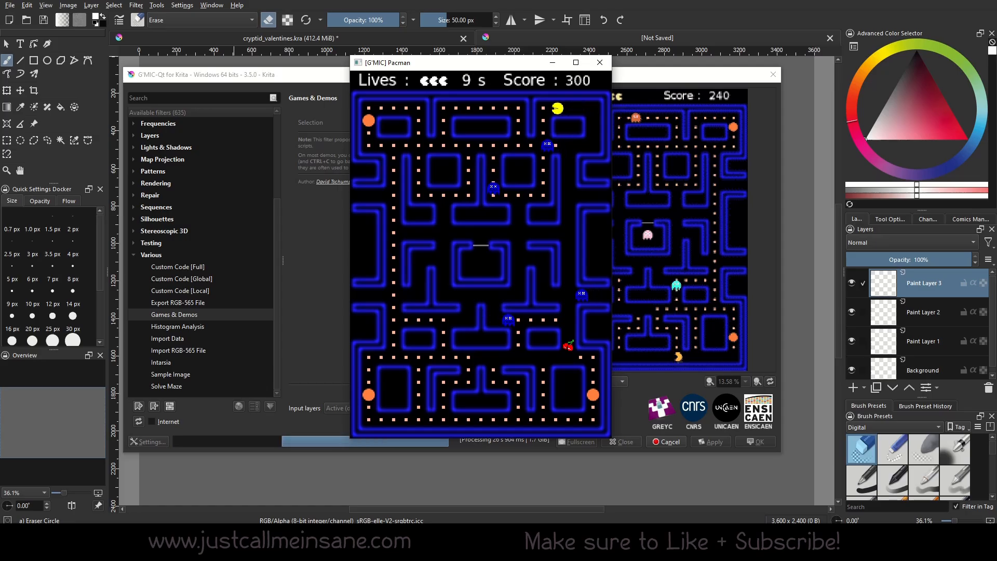
# Steer Pacman around the maze's upper-middle blocks, eating a frightened ghost and the dots along those corridors.
pyautogui.press('Down')
pyautogui.press('Left')
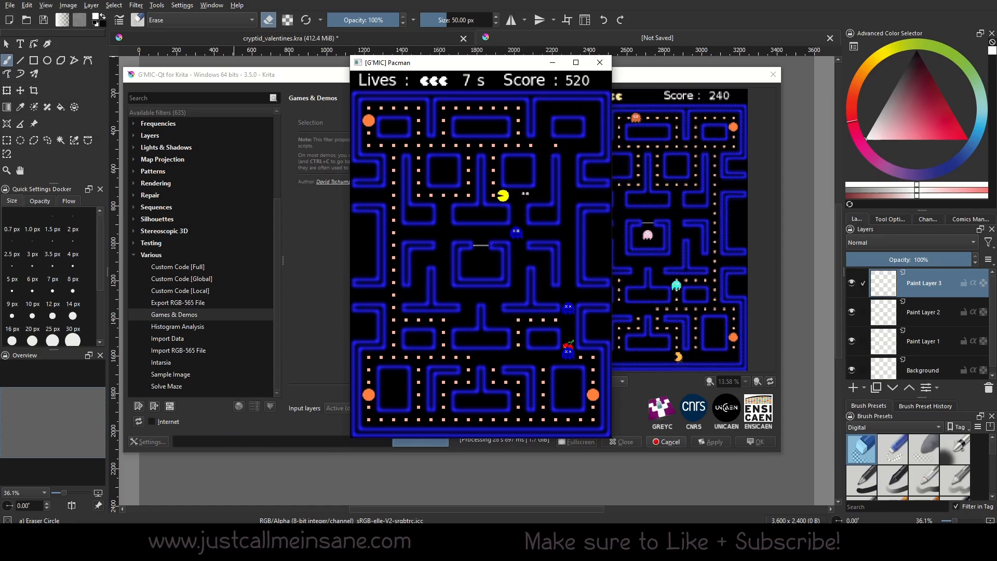
pyautogui.press('Up')
pyautogui.press('Right')
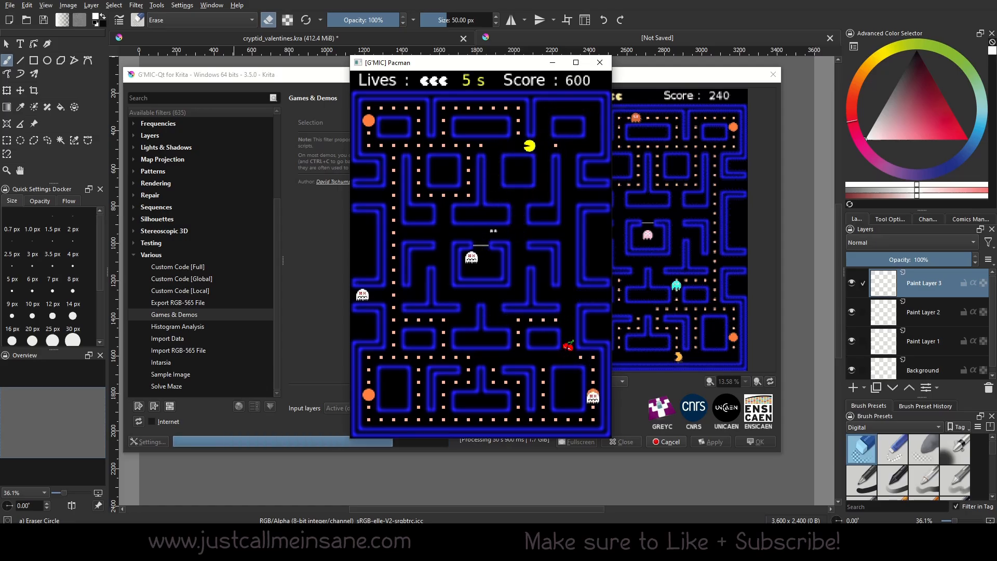
pyautogui.press('Left')
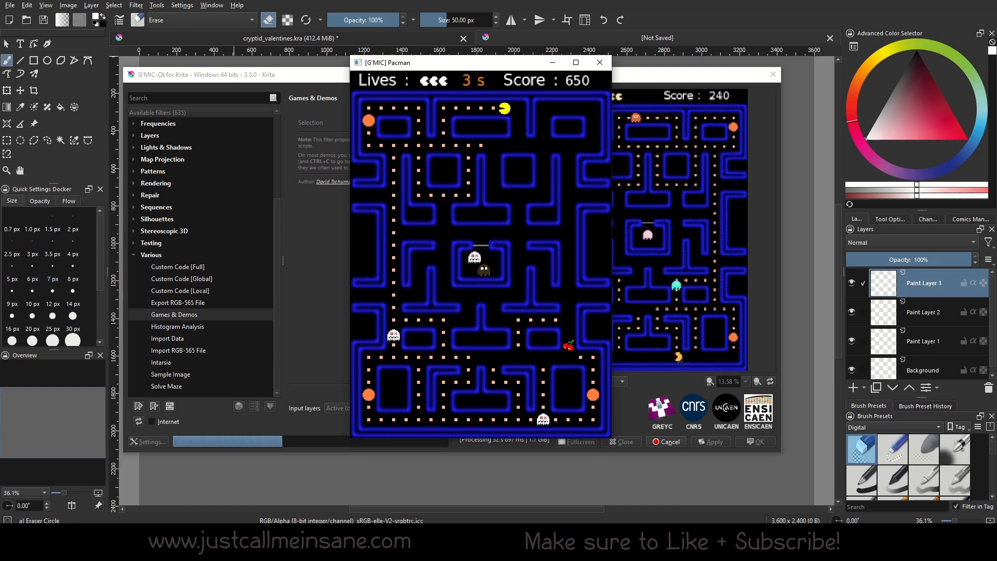
pyautogui.press('Up')
pyautogui.press('Right')
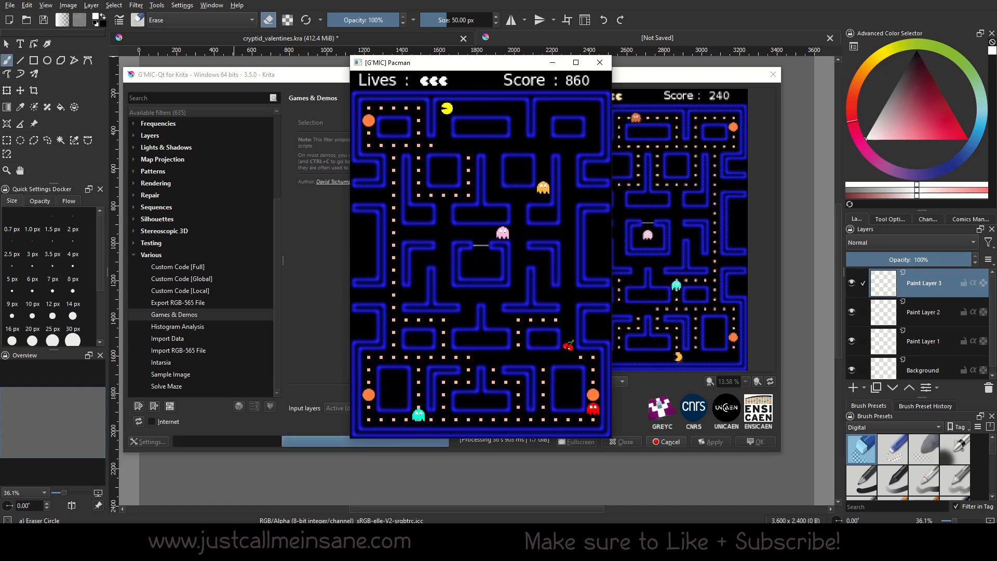
# Guide Pacman through the upper-left power pellet and clear the dots around the small block below it.
pyautogui.press('Down')
pyautogui.press('Left')
pyautogui.press('Up')
pyautogui.press('Left')
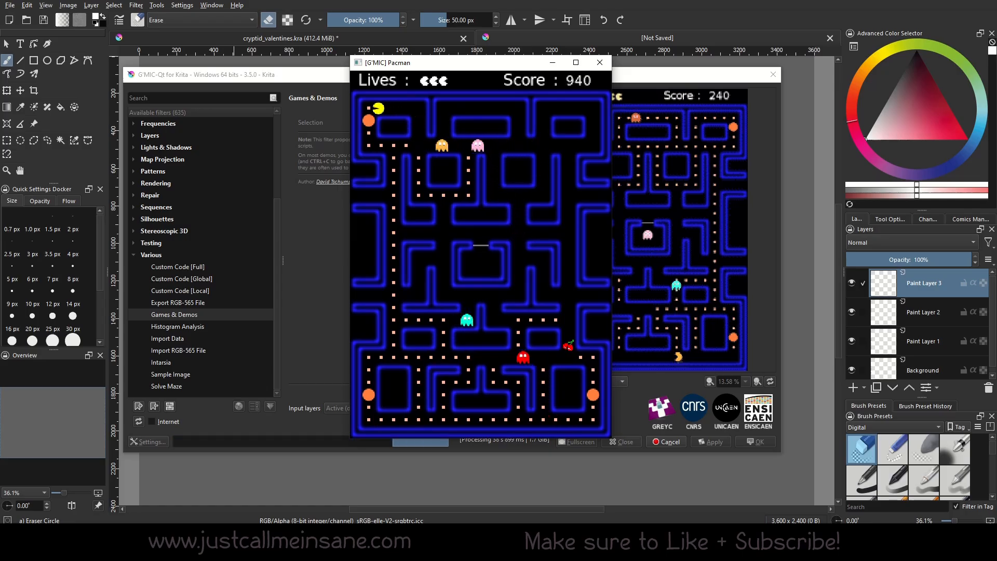
pyautogui.press('Down')
pyautogui.press('Right')
pyautogui.press('Down')
pyautogui.press('Right')
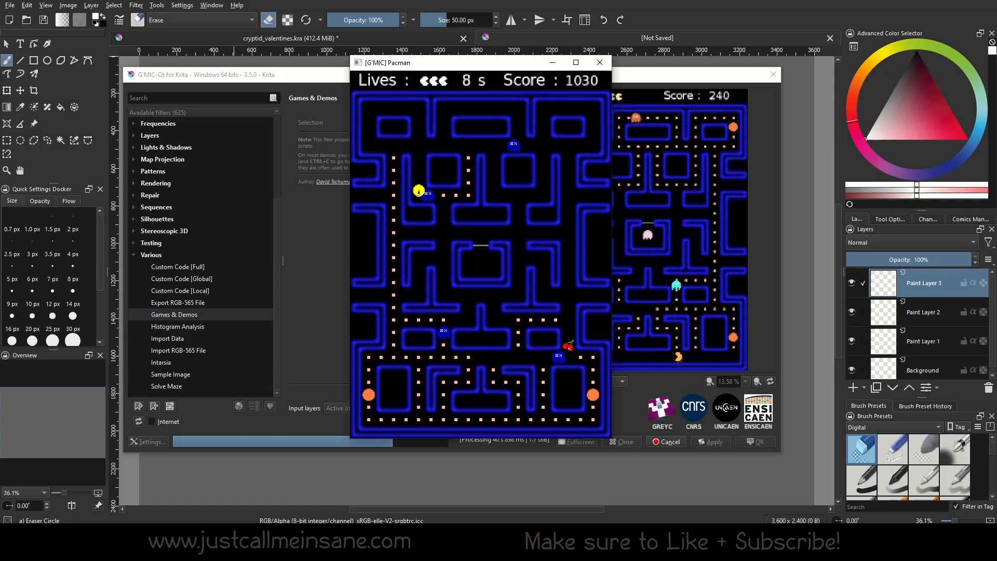
pyautogui.press('Up')
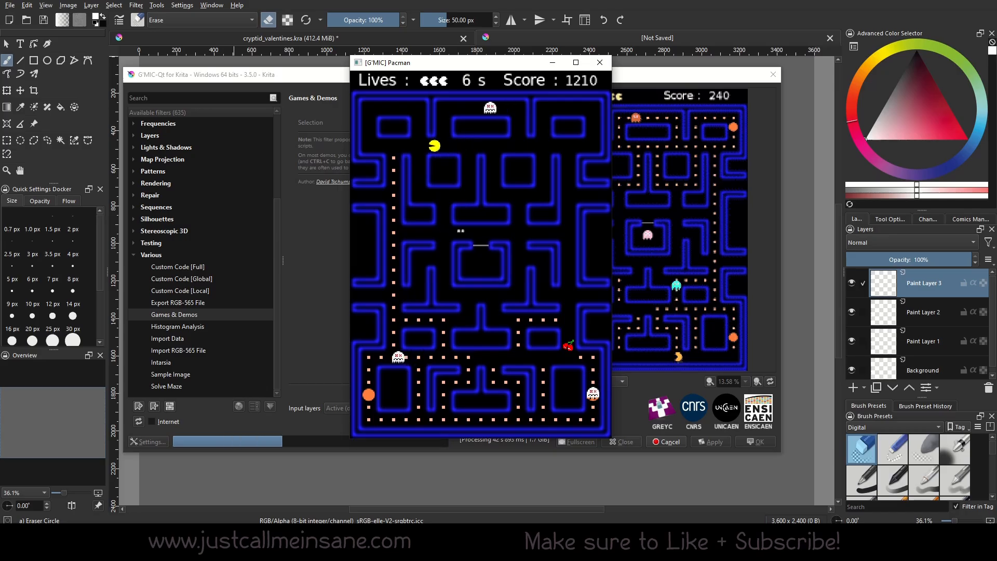
# Take Pacman down the maze's left corridor, clear the dots around the lower-left blocks and eat the lower-left power pellet.
pyautogui.press('Down')
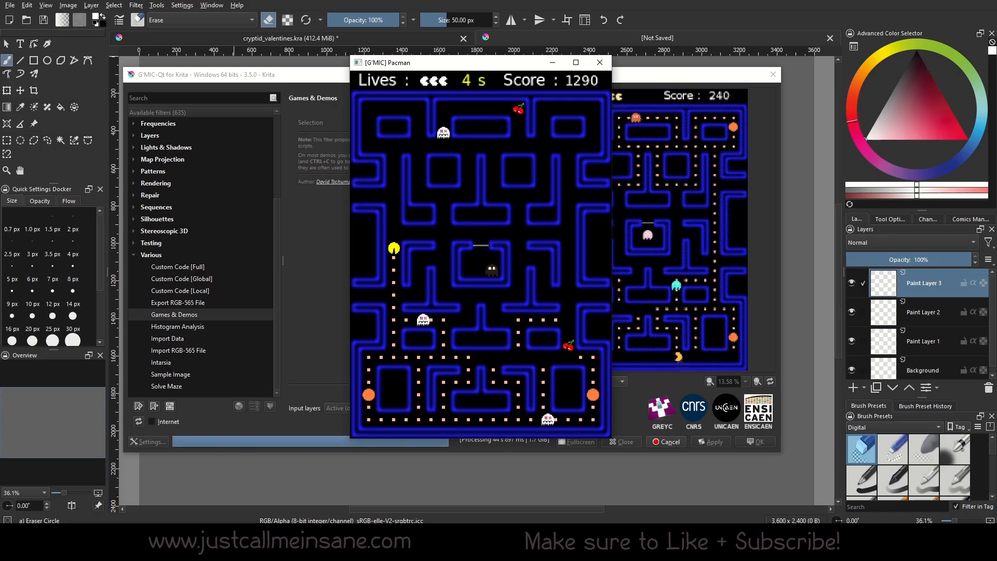
pyautogui.press('Right')
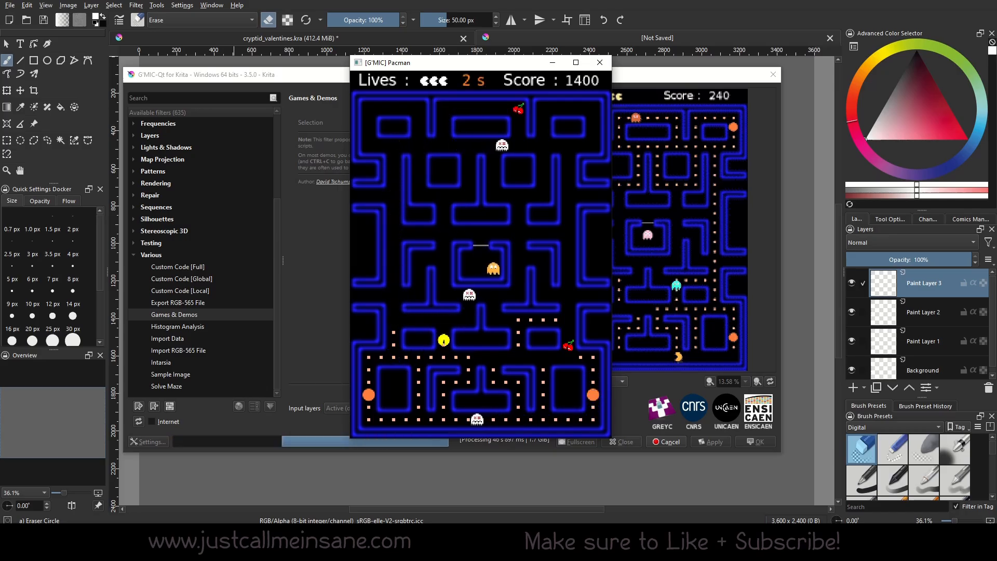
pyautogui.press('Left')
pyautogui.press('Up')
pyautogui.press('Down')
pyautogui.press('Left')
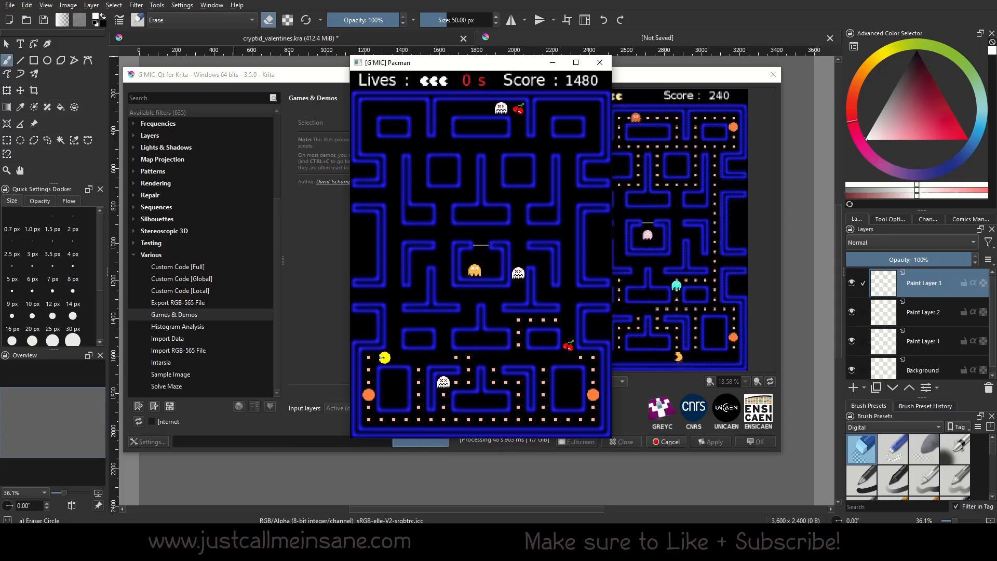
pyautogui.press('Down')
pyautogui.press('Right')
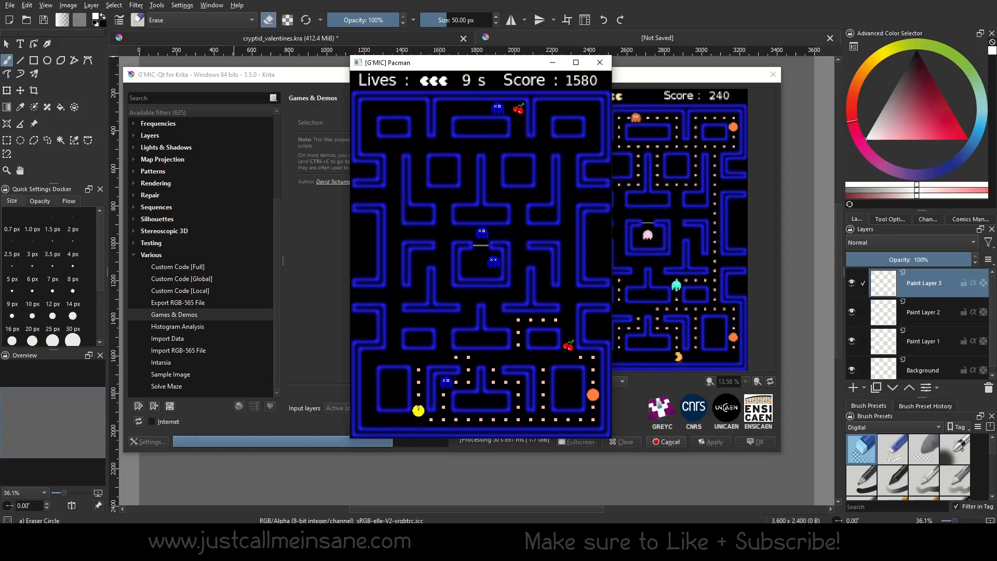
# Clear the dots in the maze's lower-middle corridors and along the bottom row, heading up toward the remaining dots above.
pyautogui.press('Up')
pyautogui.press('Down')
pyautogui.press('Left')
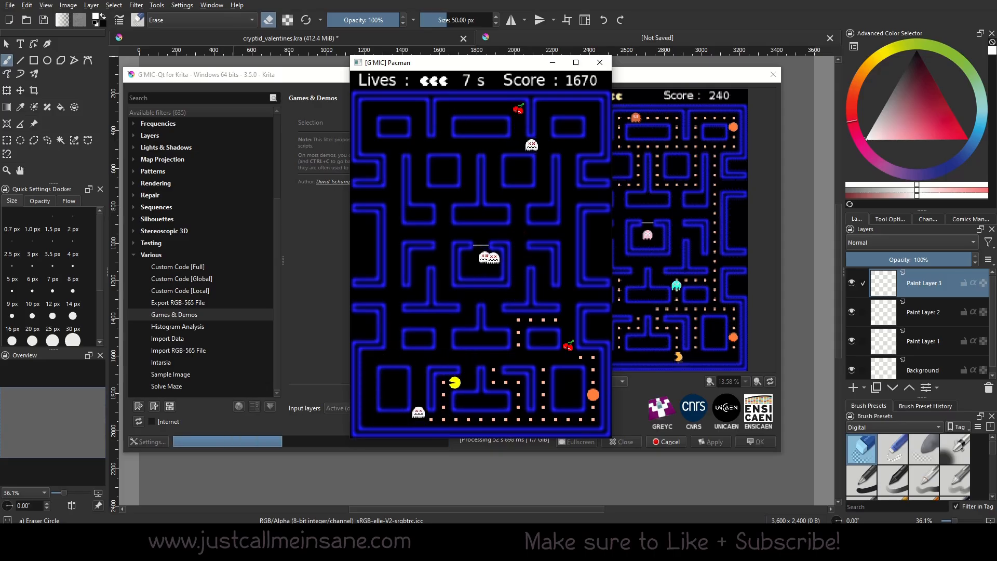
pyautogui.press('Right')
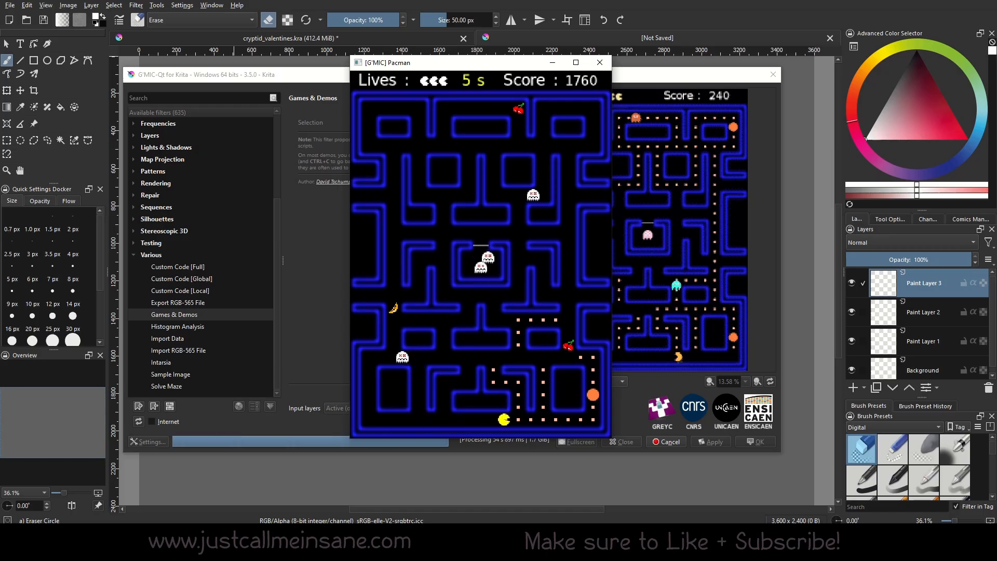
pyautogui.press('Up')
pyautogui.press('Up')
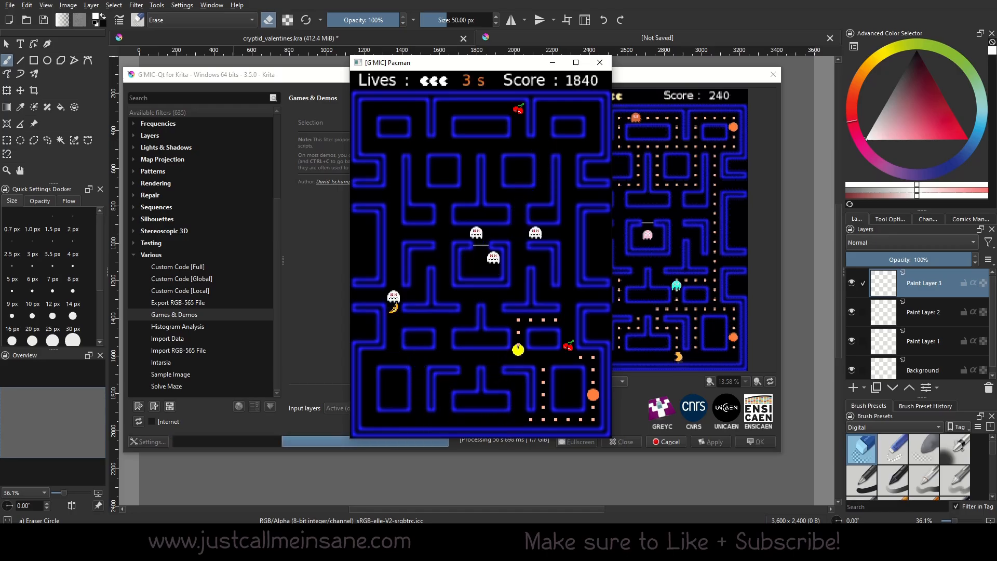